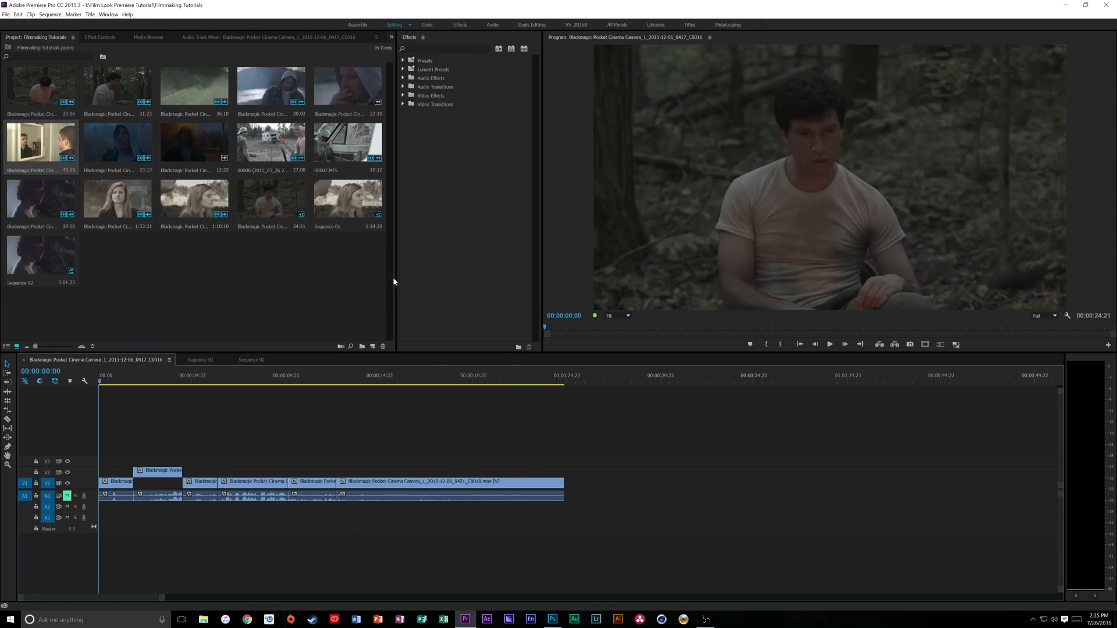
Step: Switch to the Color workspace, select the first timeline clip and examine its list of available creative looks
left_click(429, 25)
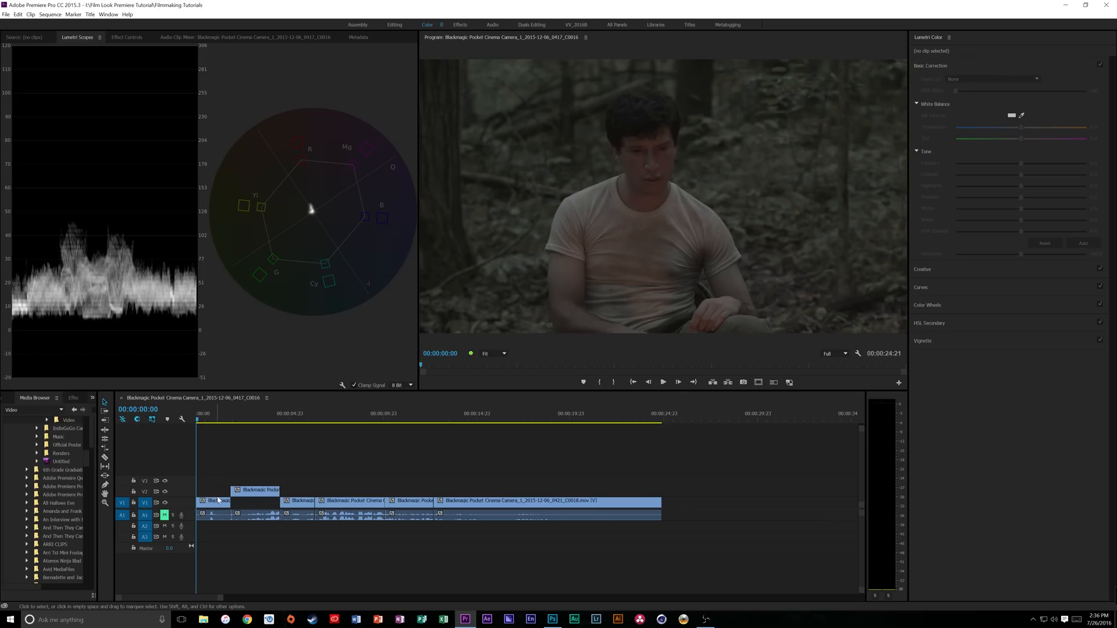
left_click_drag(218, 499, 218, 497)
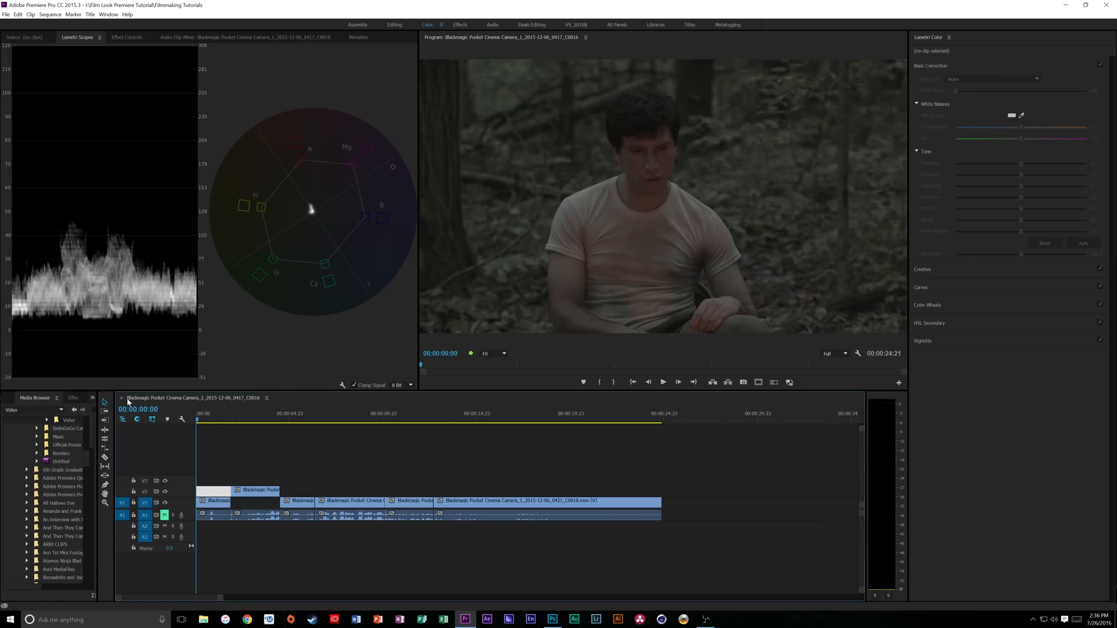
left_click(213, 501)
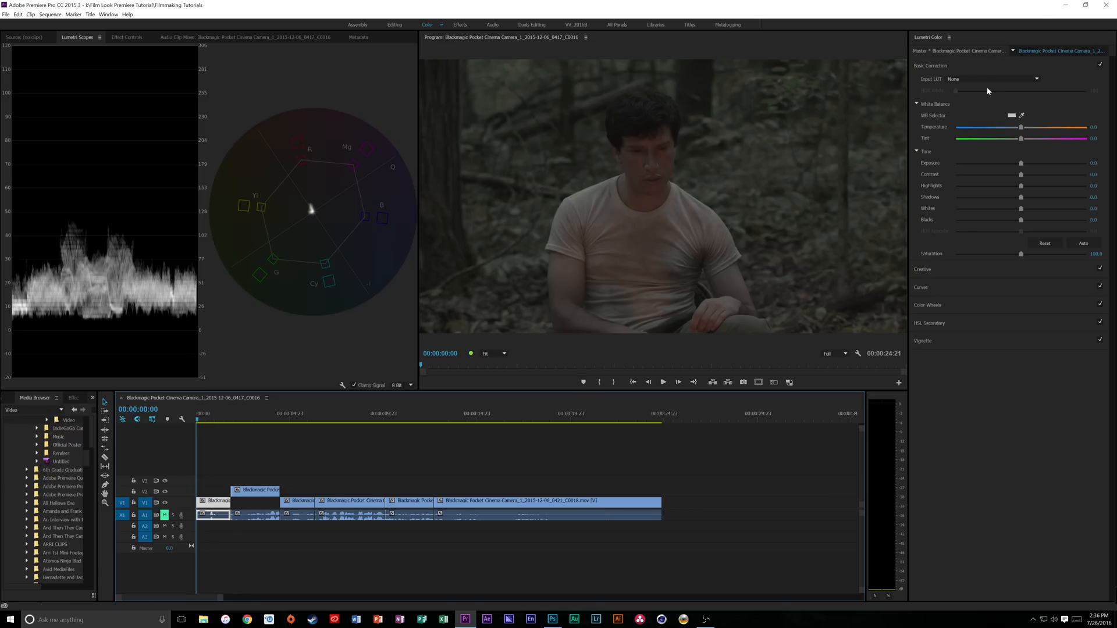
left_click(930, 269)
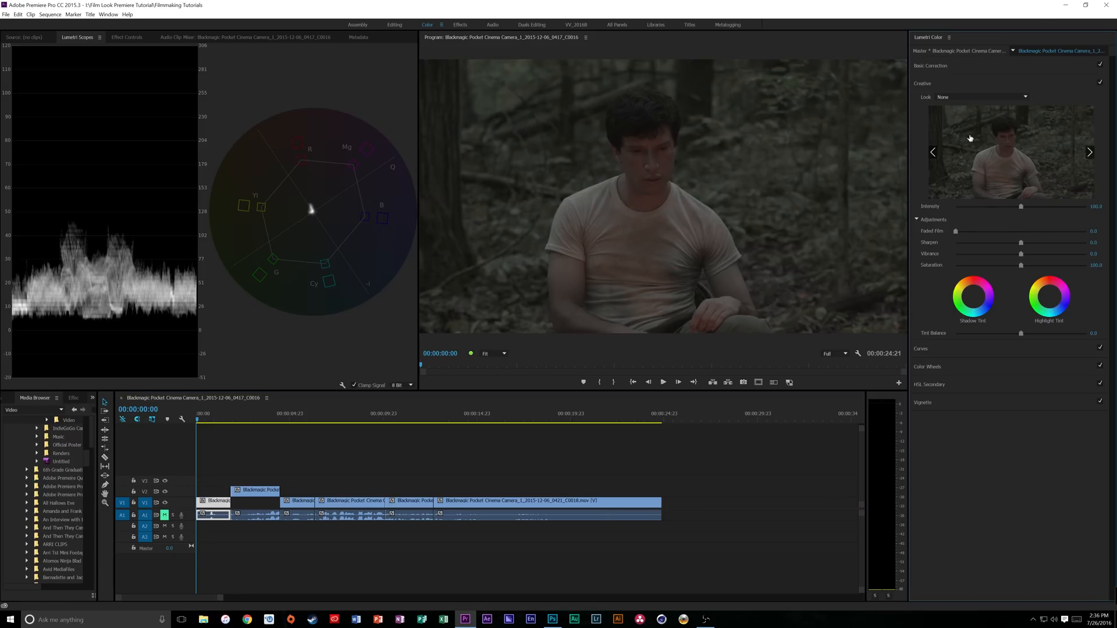
left_click(989, 97)
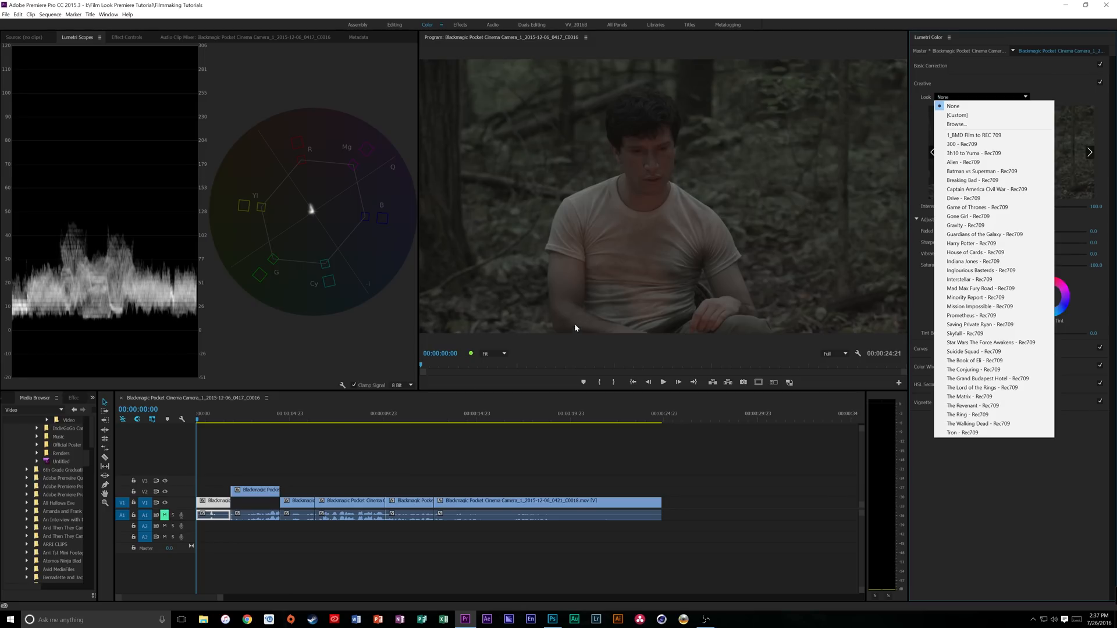
left_click(927, 359)
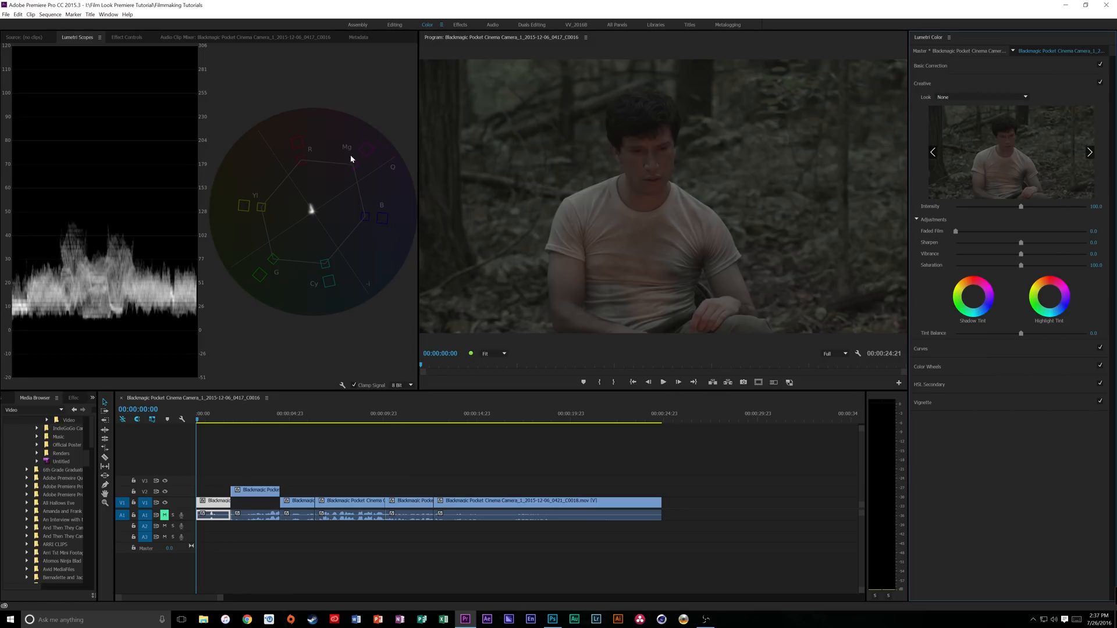
Step: Open Sequence 02 in the Color workspace and park the playhead on the first clip at 00:00:07:09
left_click(398, 24)
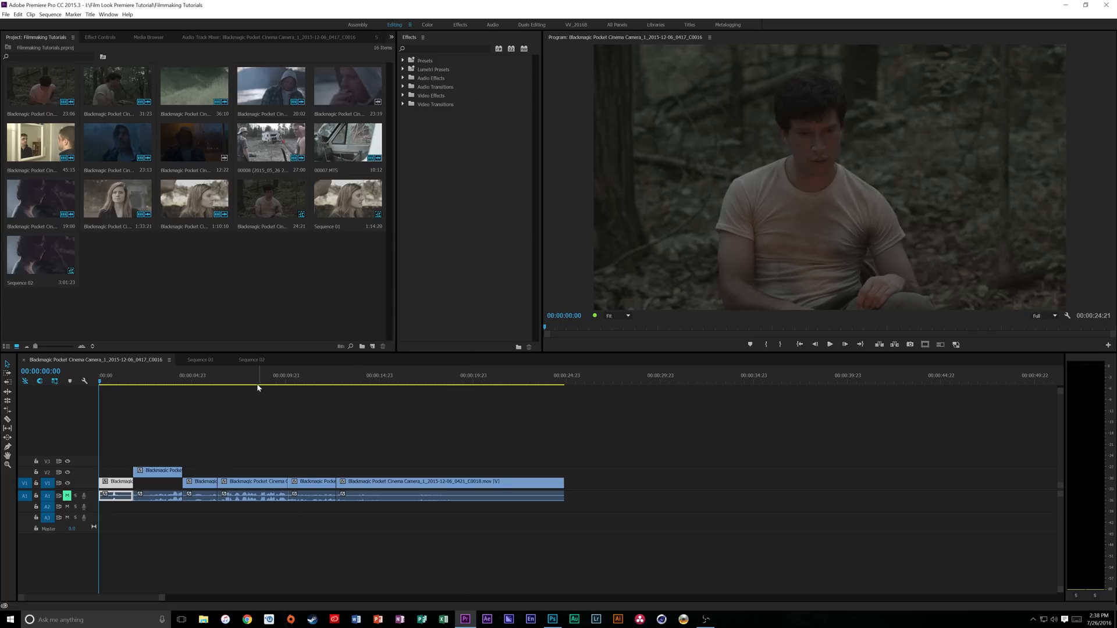
left_click(250, 360)
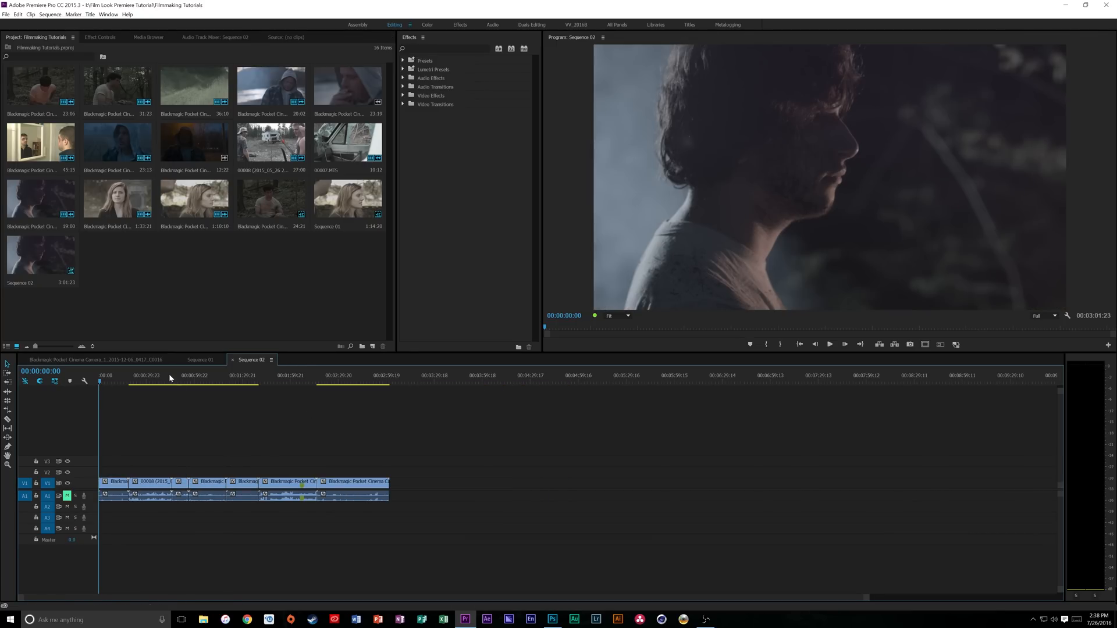
left_click_drag(137, 376, 110, 387)
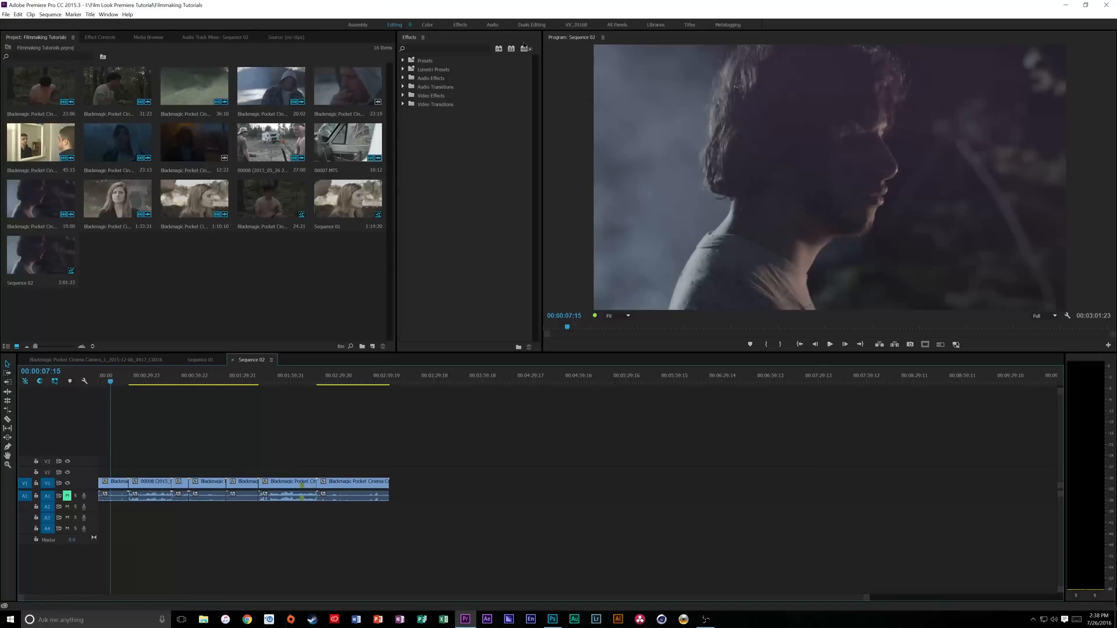
left_click(426, 24)
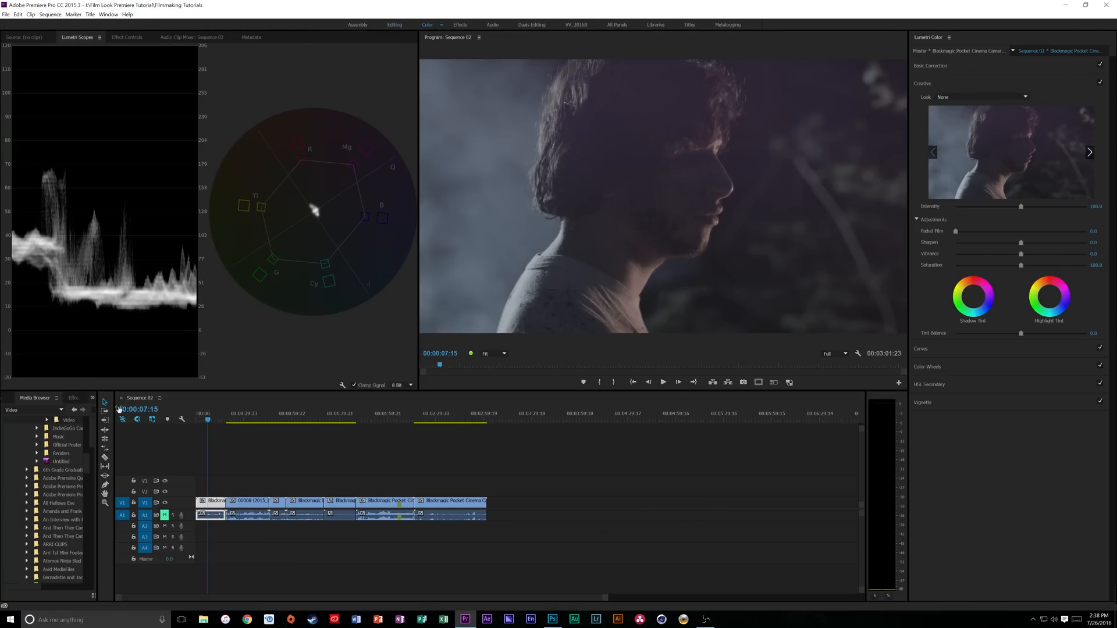
left_click(208, 417)
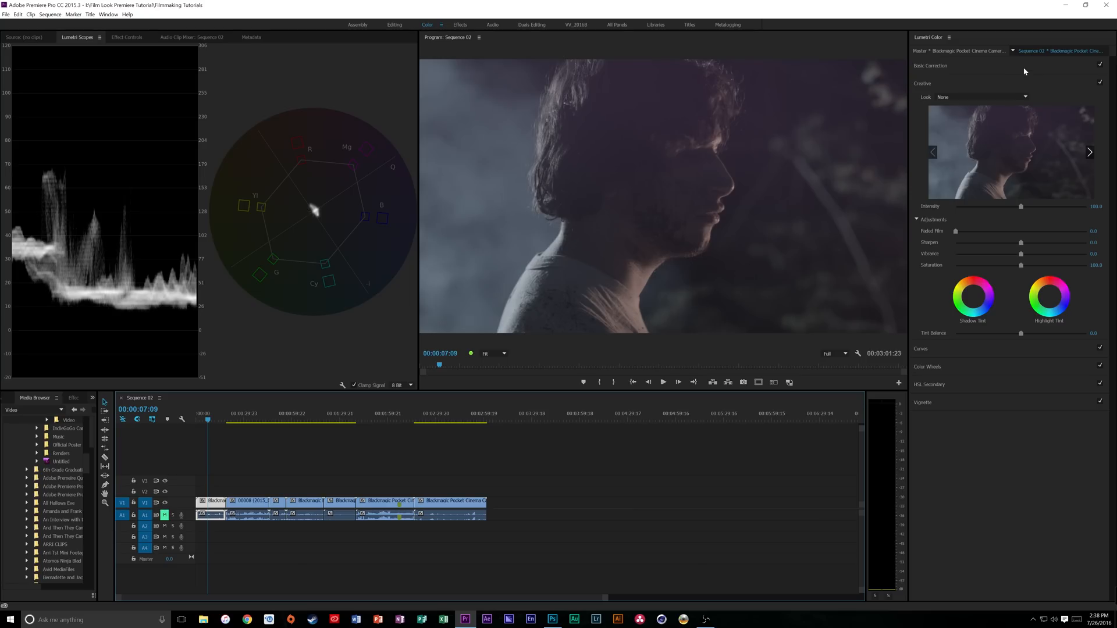
left_click(1000, 66)
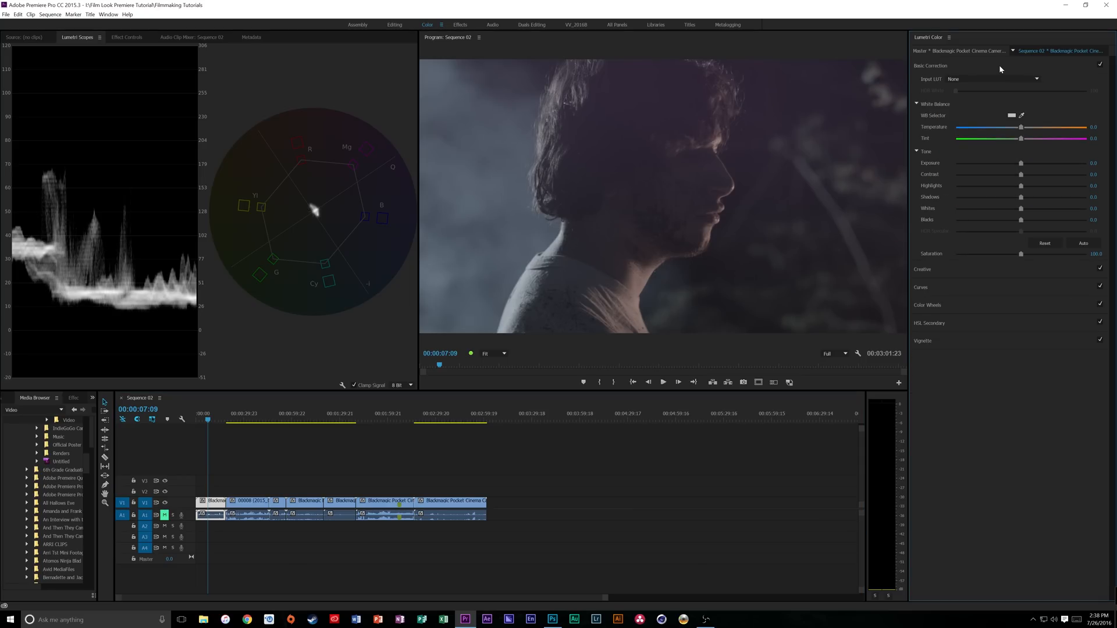
left_click(929, 267)
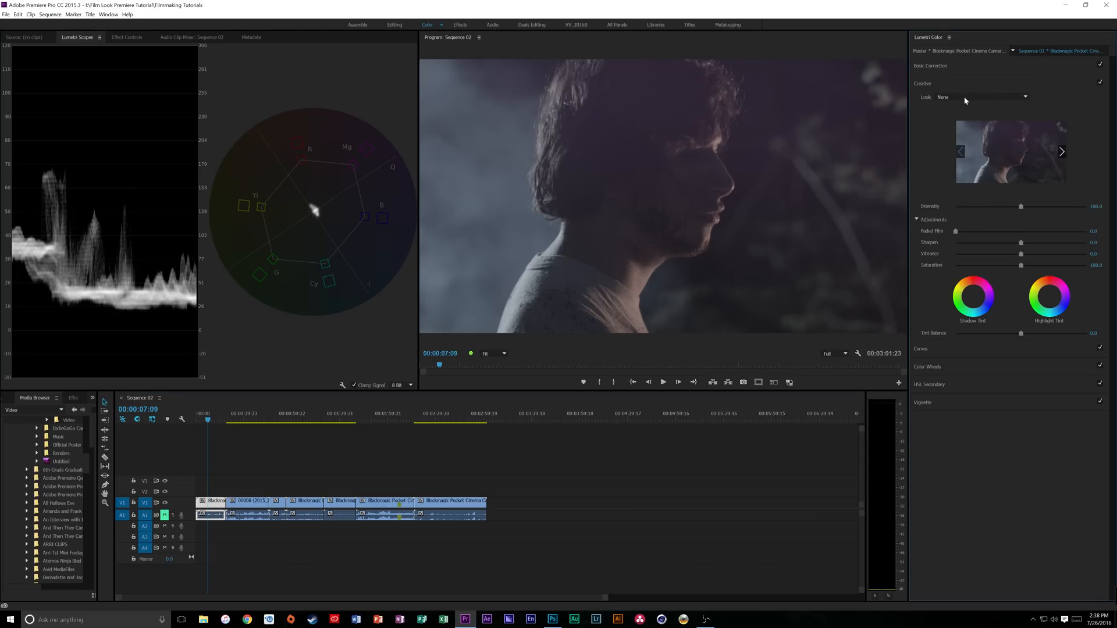
left_click(971, 98)
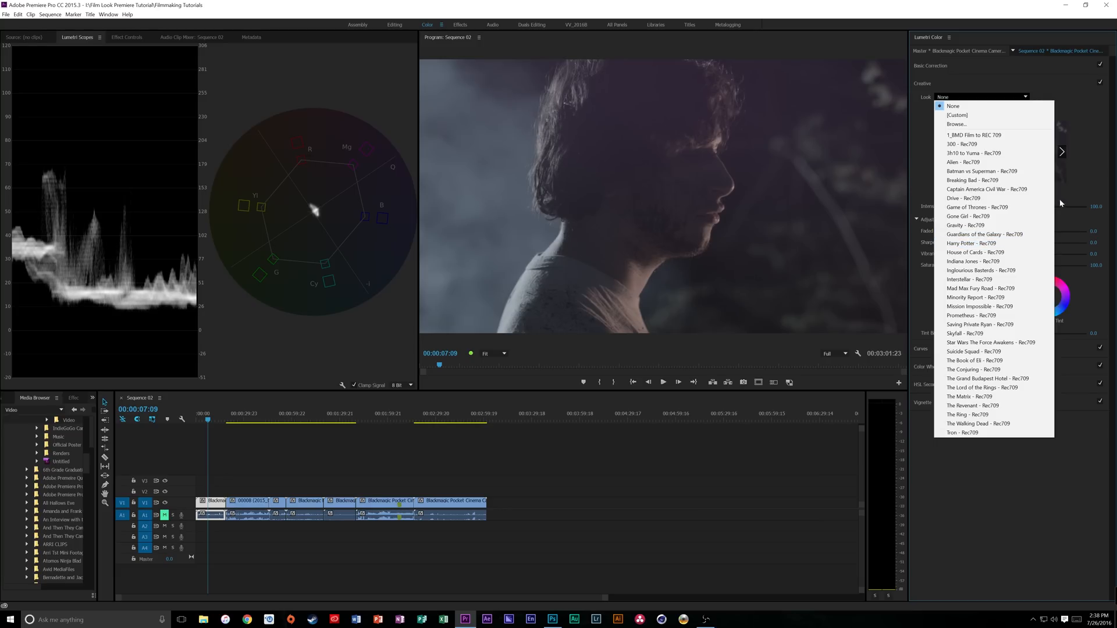
left_click(993, 495)
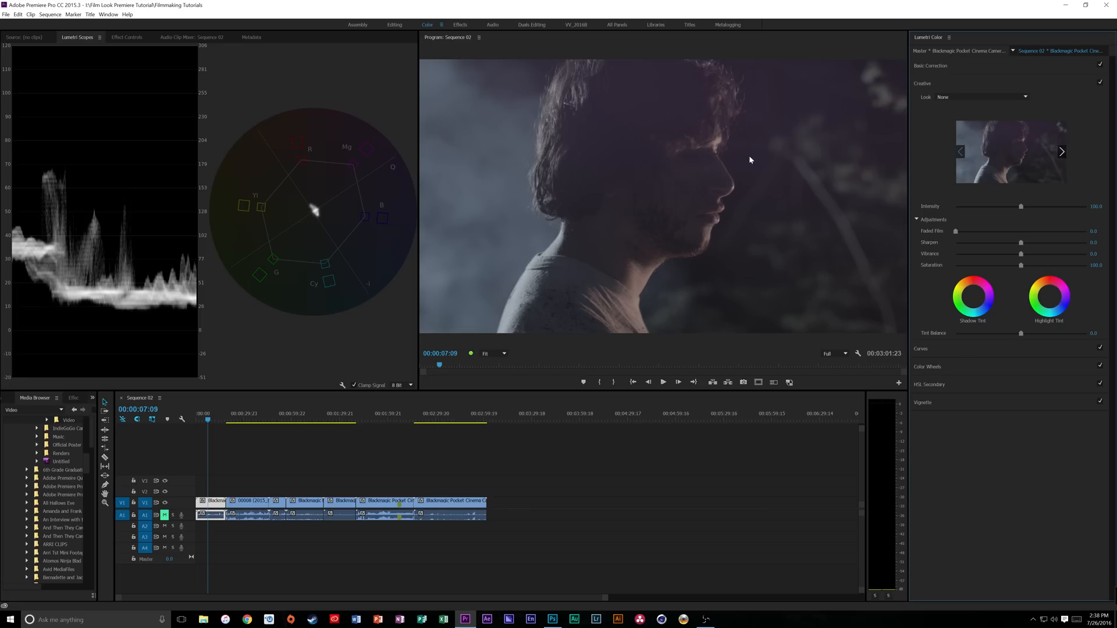
Step: Set the clip's basic correction to contrast 78, highlights 56, shadows 18, blacks about -23 and saturation about 171
left_click(962, 70)
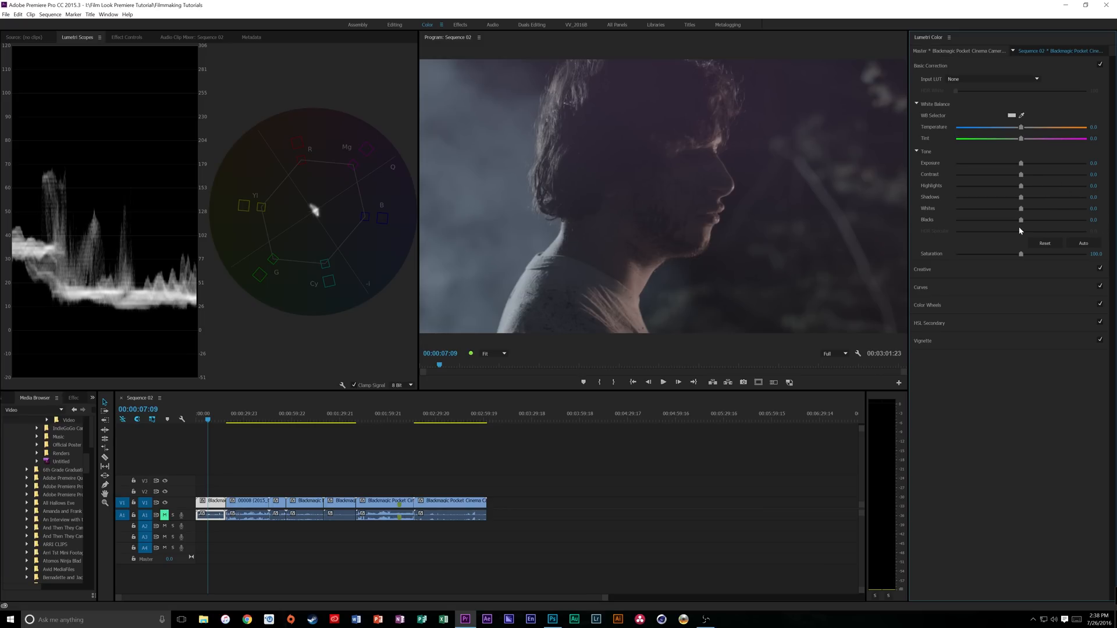
mouse_move(1049, 254)
left_mouse_down()
mouse_move(1076, 255)
mouse_move(1047, 256)
mouse_move(1057, 256)
left_mouse_up()
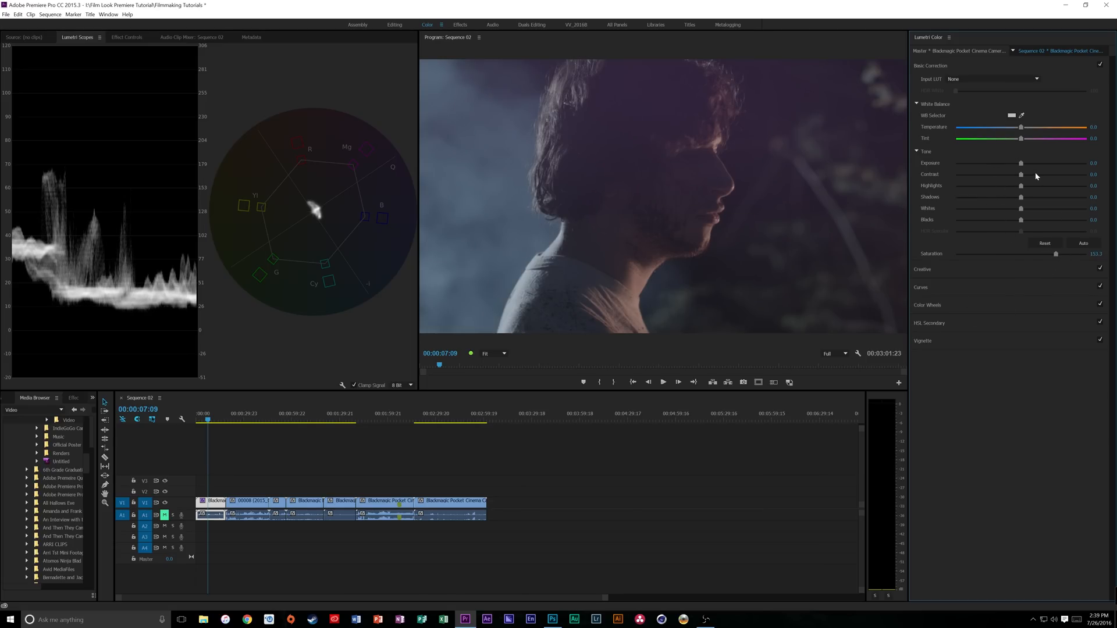
left_click_drag(1035, 175, 1069, 183)
left_click_drag(1021, 221, 1033, 199)
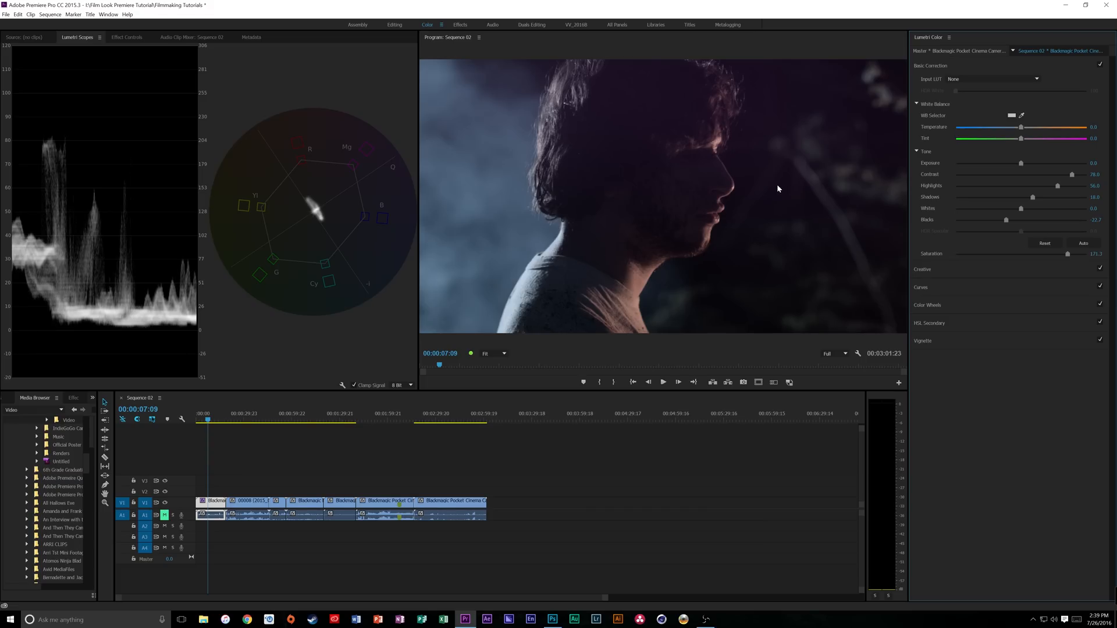
Step: Apply the Alien - Rec709 creative look to the clip at 76 intensity
left_click(938, 269)
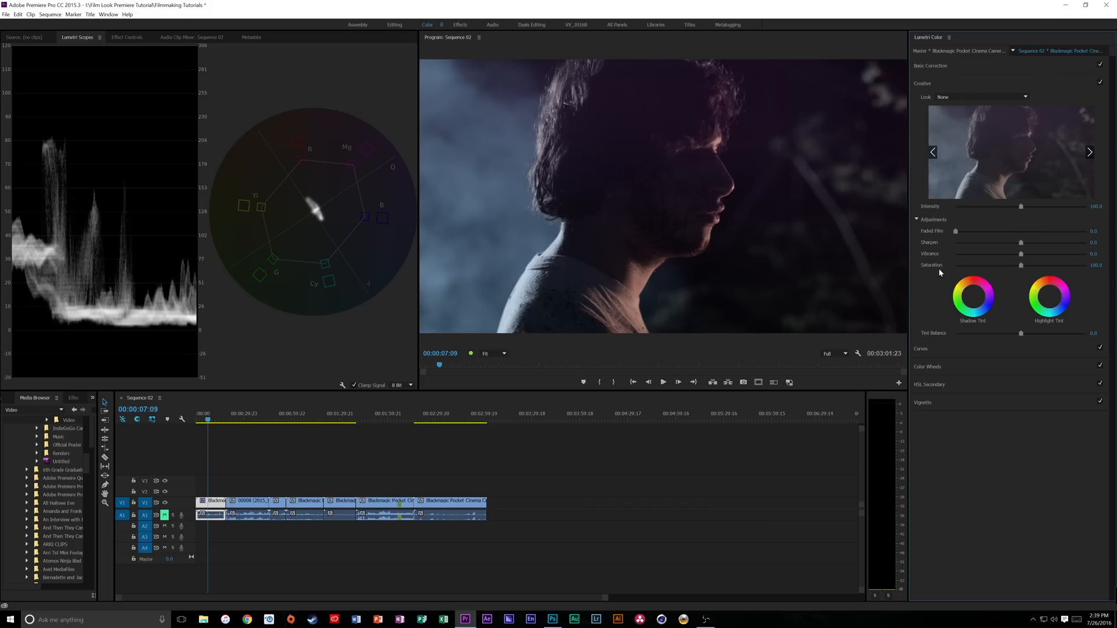
left_click(951, 98)
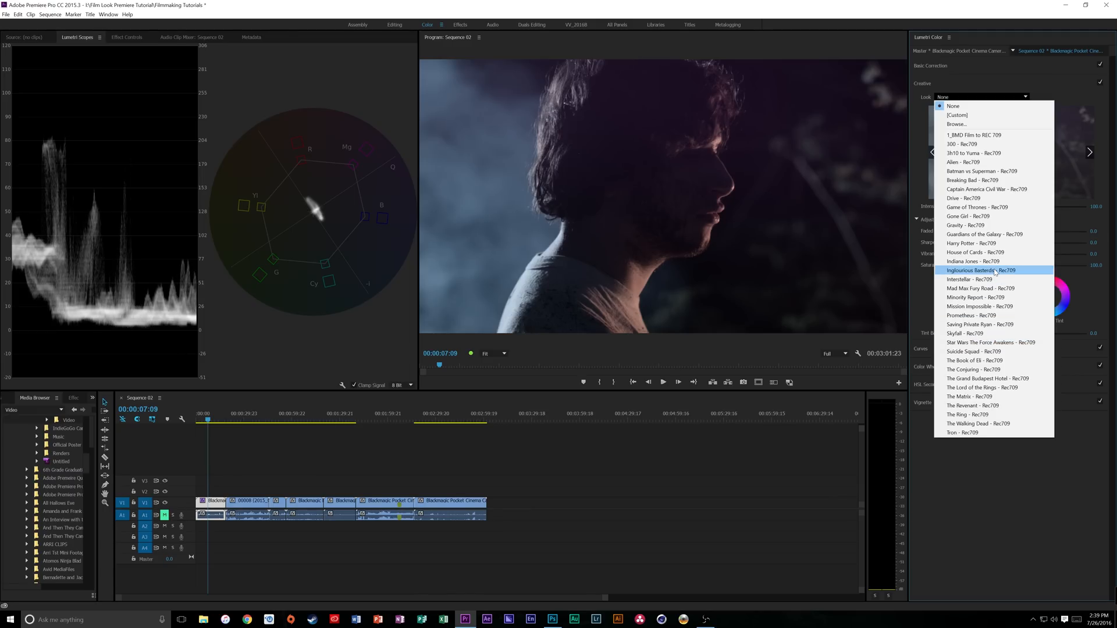
left_click(972, 163)
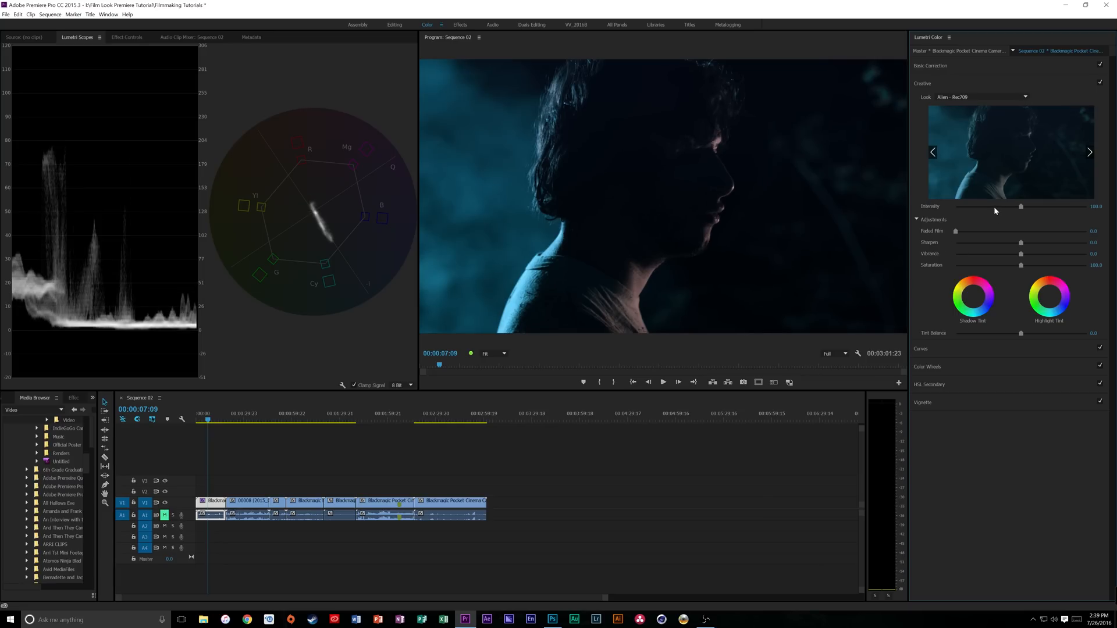
left_click_drag(994, 207, 1005, 209)
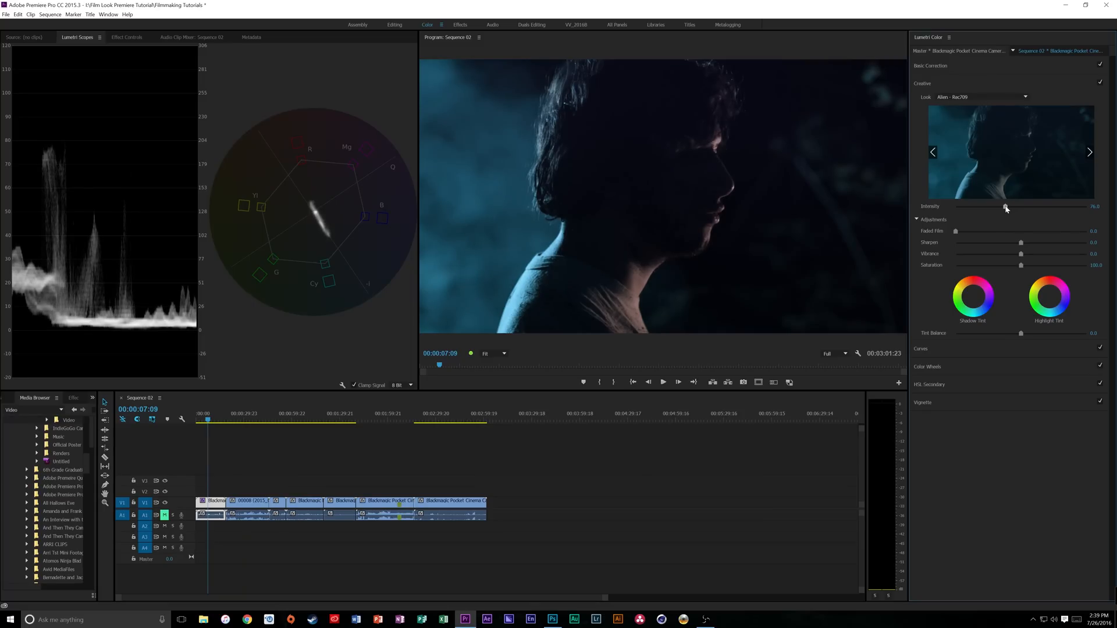
Step: Refine the clip's basic correction to exposure 0.3, highlights about 83, shadows about 31, blacks about -20 and saturation about 189
left_click(950, 67)
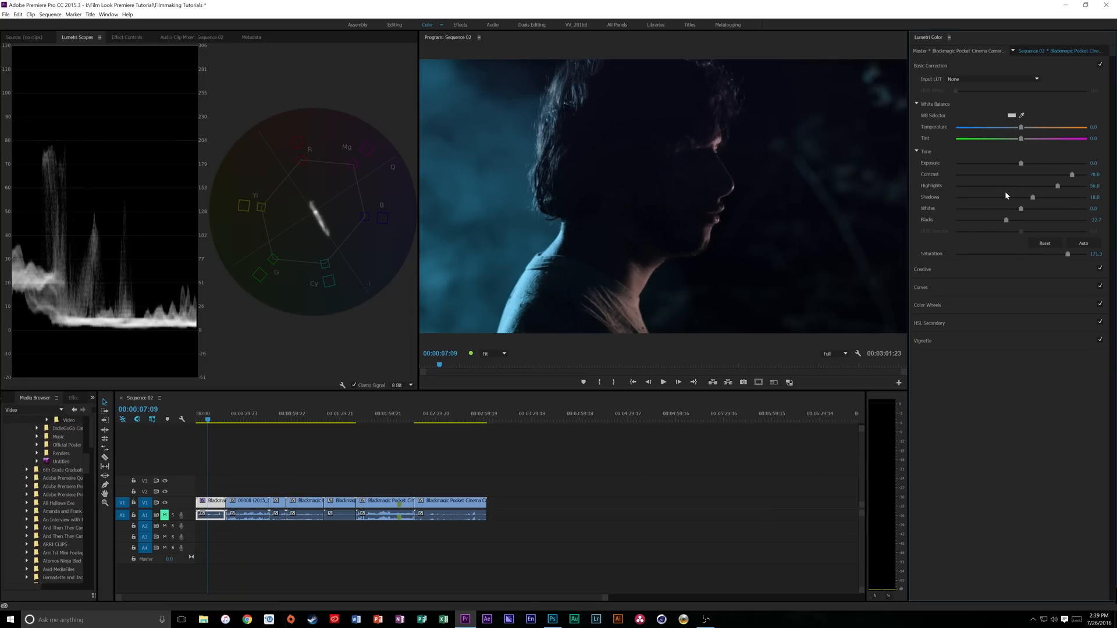
left_click_drag(1010, 219, 1014, 219)
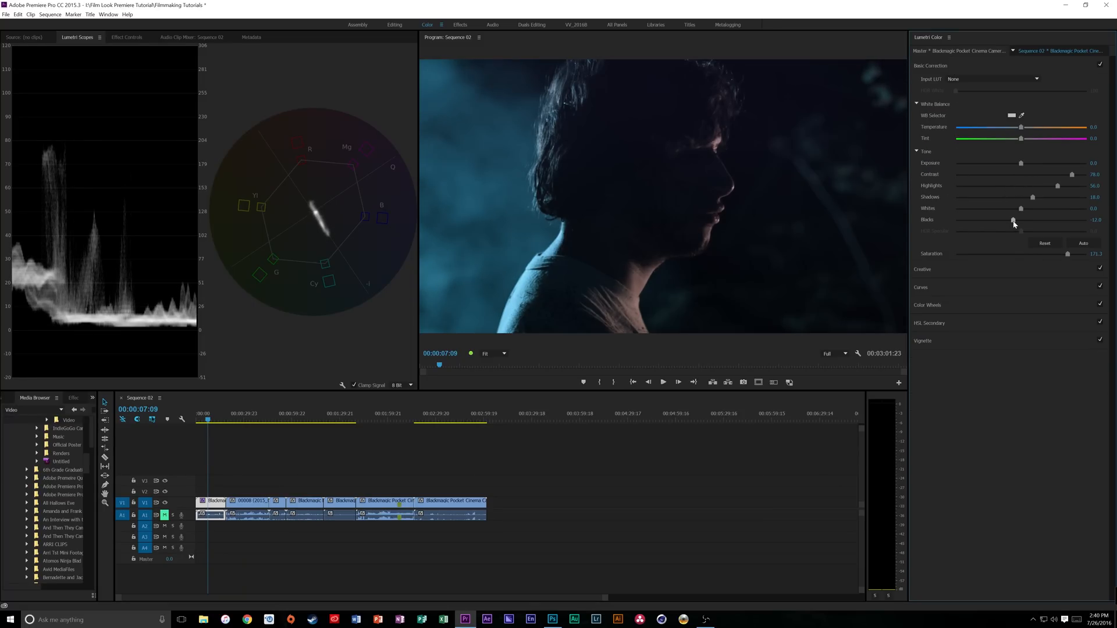
left_click_drag(1024, 163, 1025, 165)
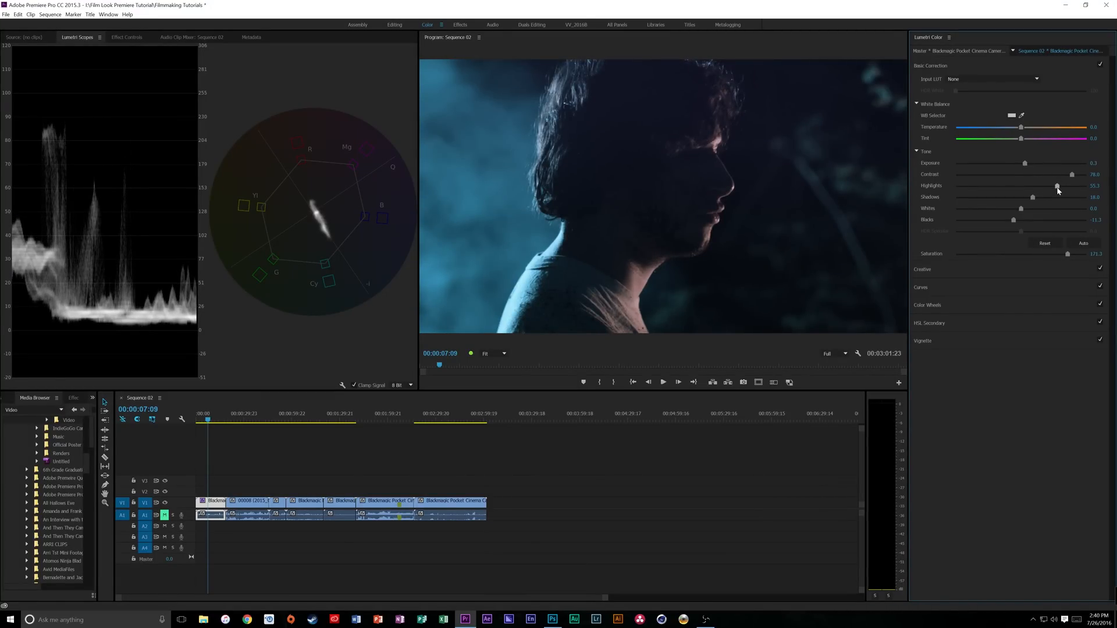
left_click_drag(1057, 187, 1007, 221)
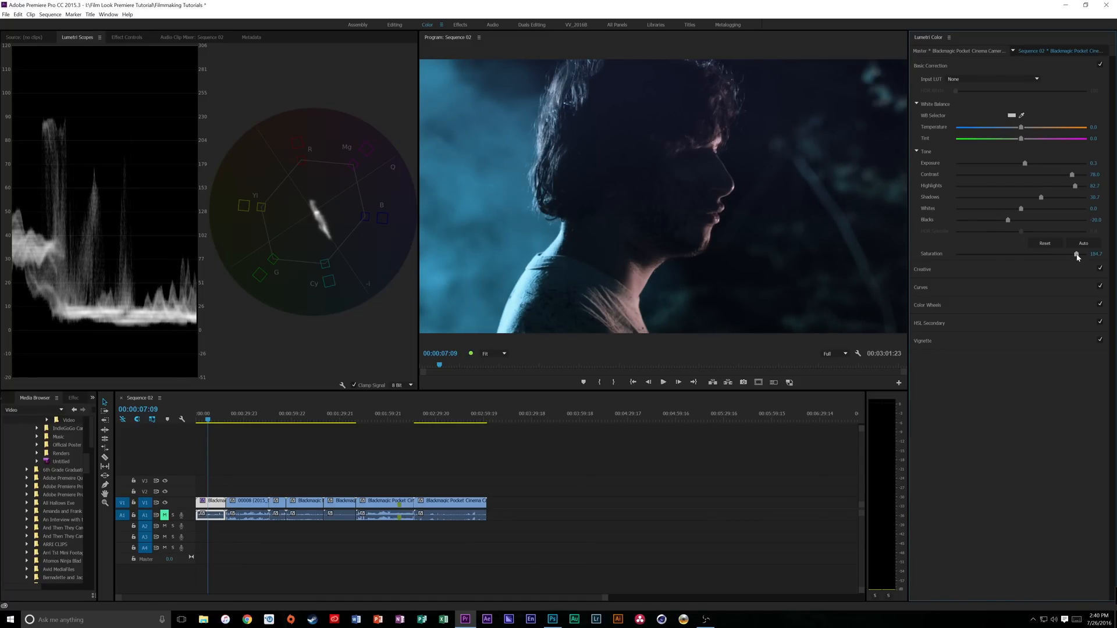
Step: Raise the clip's creative vibrance to about 39, and check the HSL secondary and basic correction settings
left_click(952, 269)
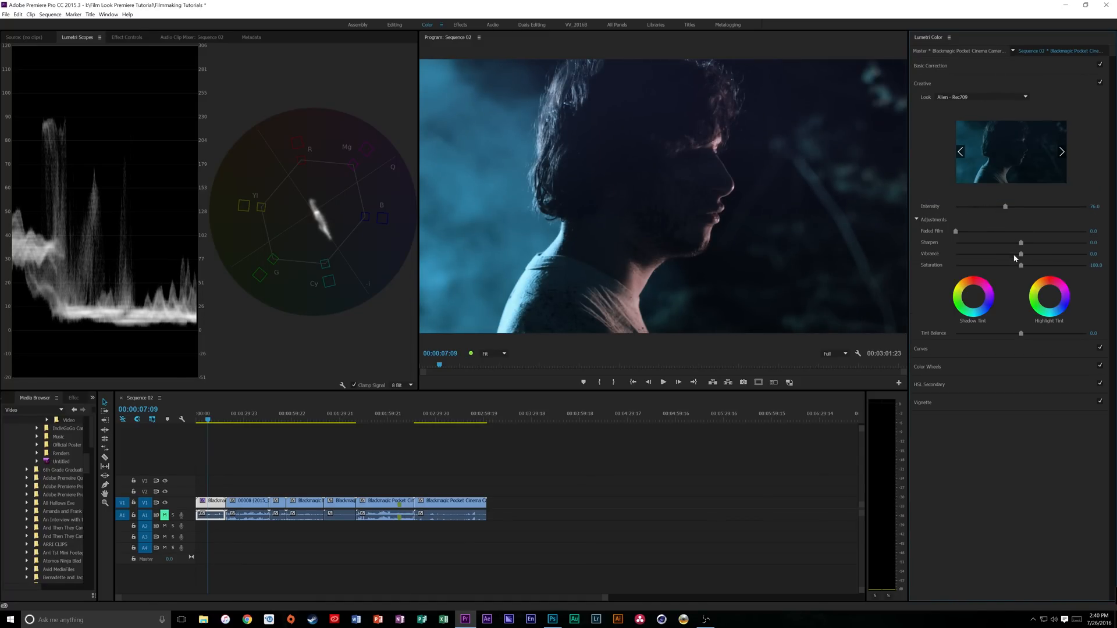
mouse_move(1035, 256)
left_mouse_down()
mouse_move(1057, 256)
mouse_move(1047, 260)
left_mouse_up()
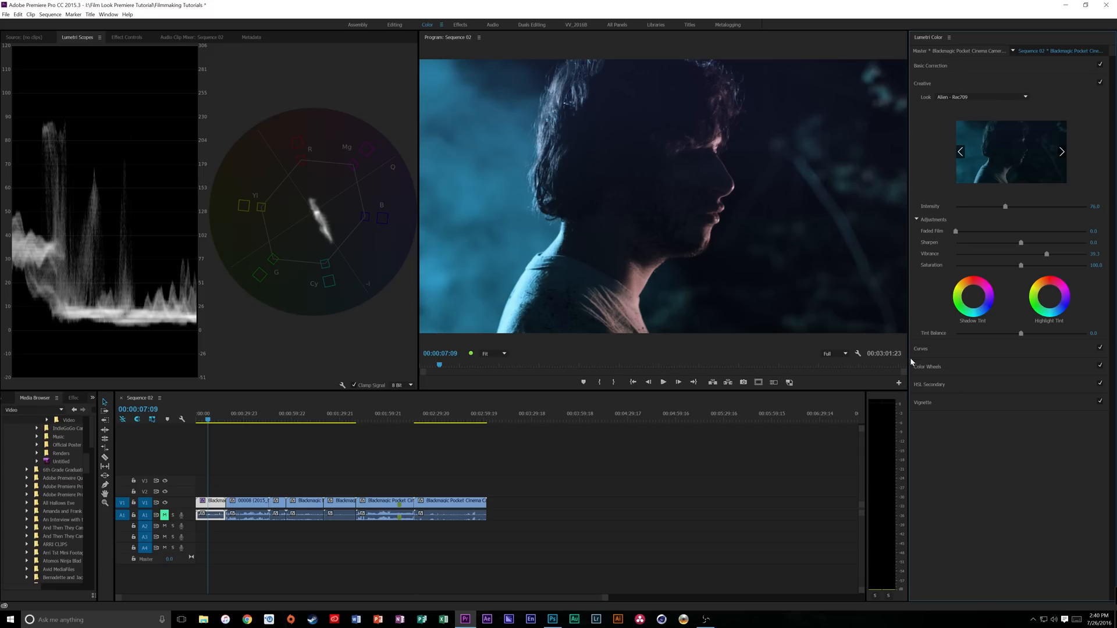
left_click(932, 384)
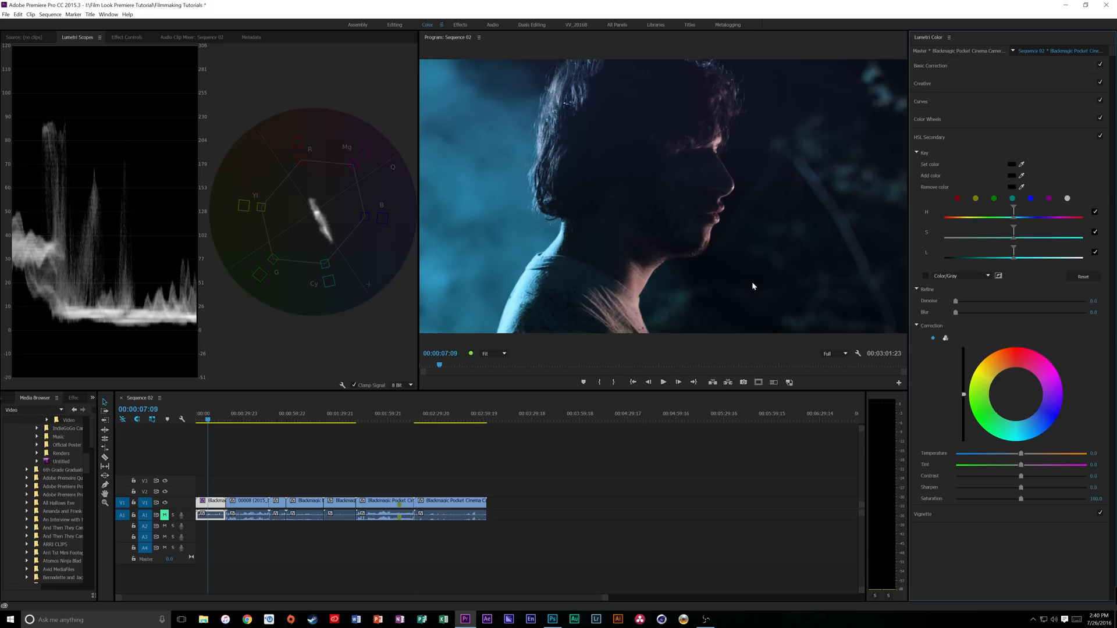
left_click(955, 68)
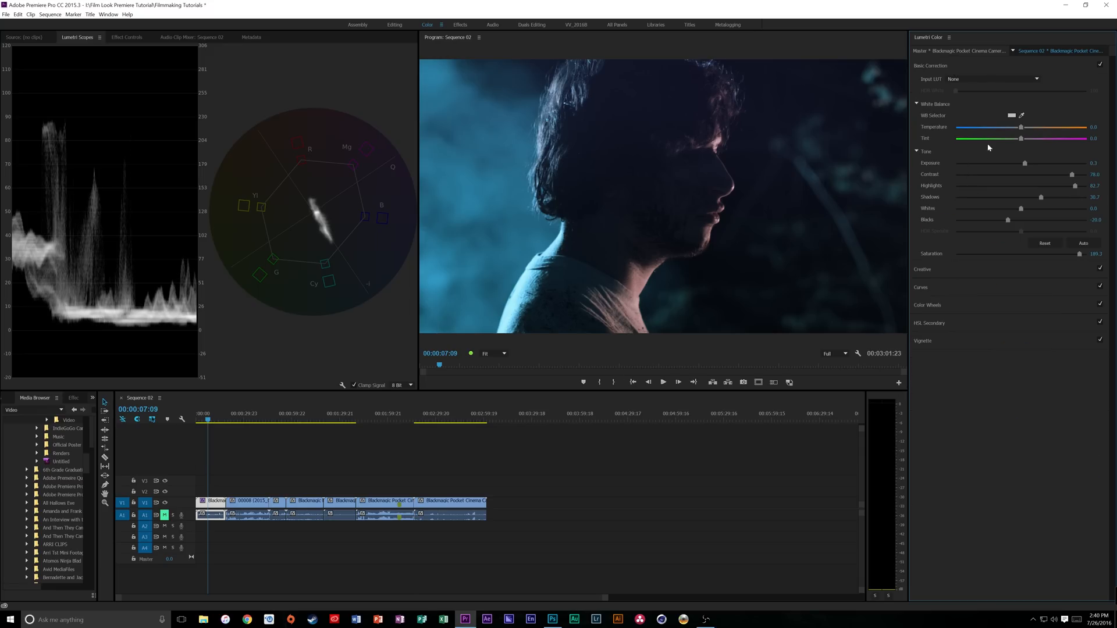
Step: Try the Drive - Rec709 look and the Inglourious Basterds - Rec709 look on the first clip
left_click(939, 269)
left_click(983, 97)
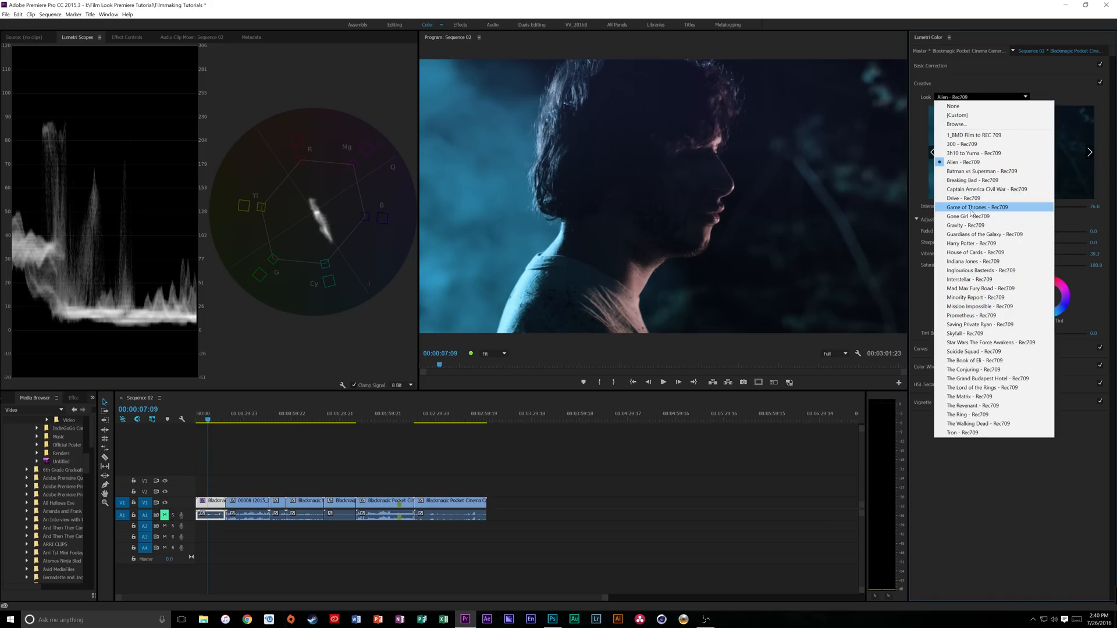
left_click(962, 199)
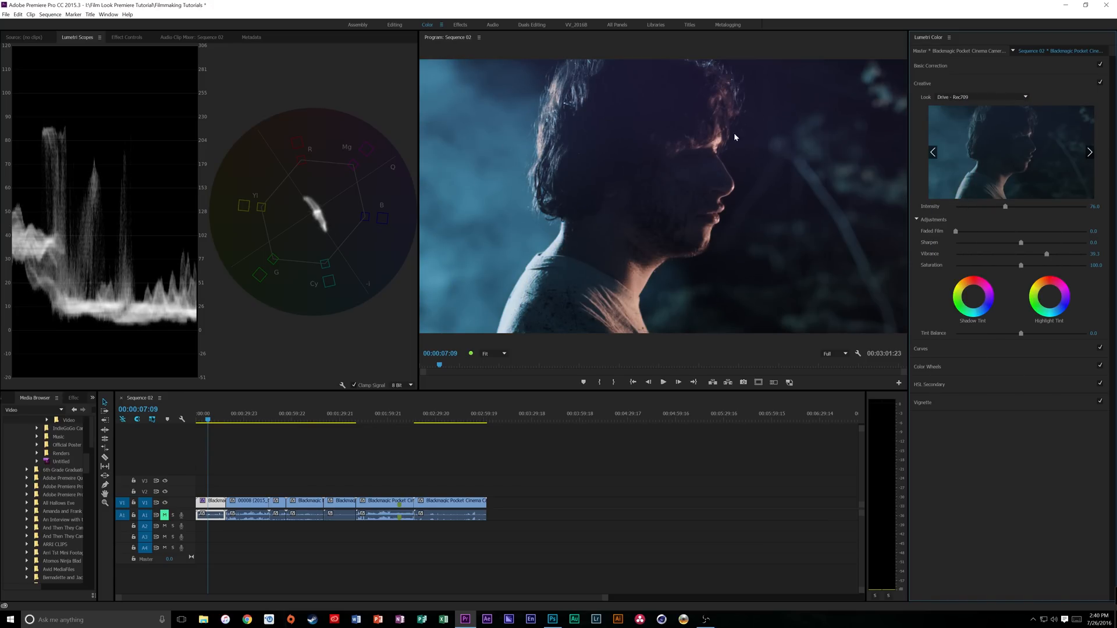
left_click(974, 95)
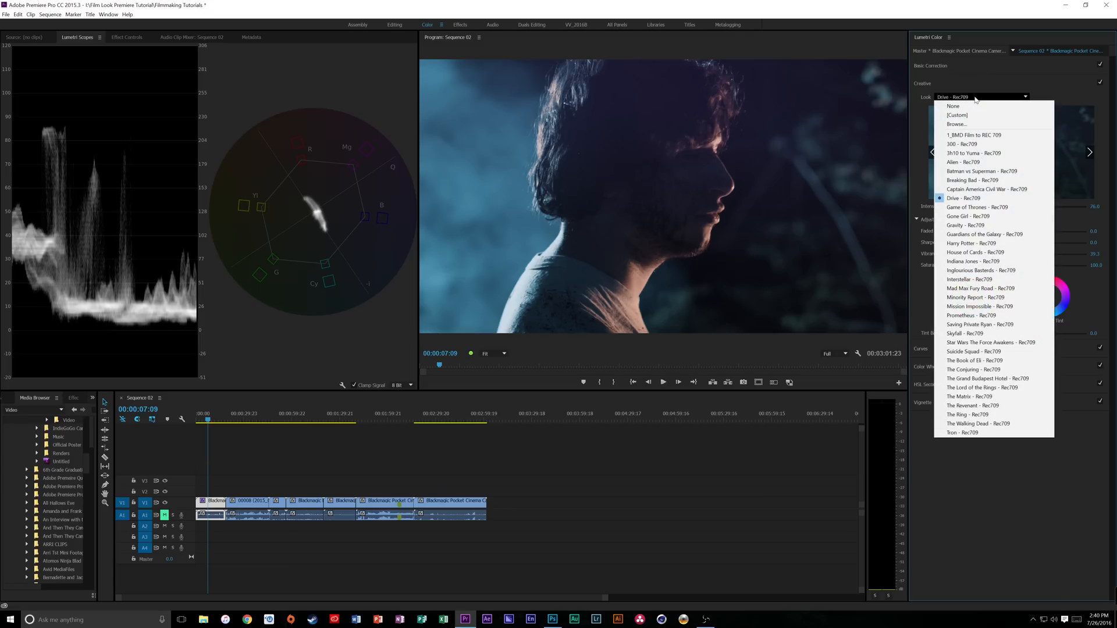
left_click(987, 270)
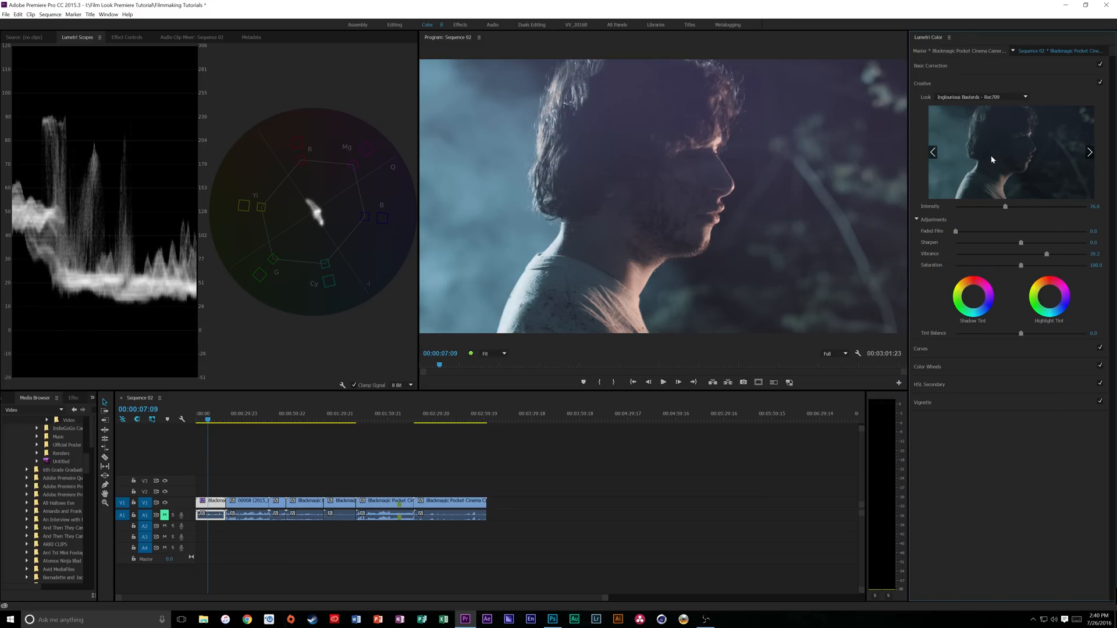
Step: Apply the Skyfall - Rec709 creative look to the first clip at 200 intensity, and preview other frames of the clip
left_click(970, 98)
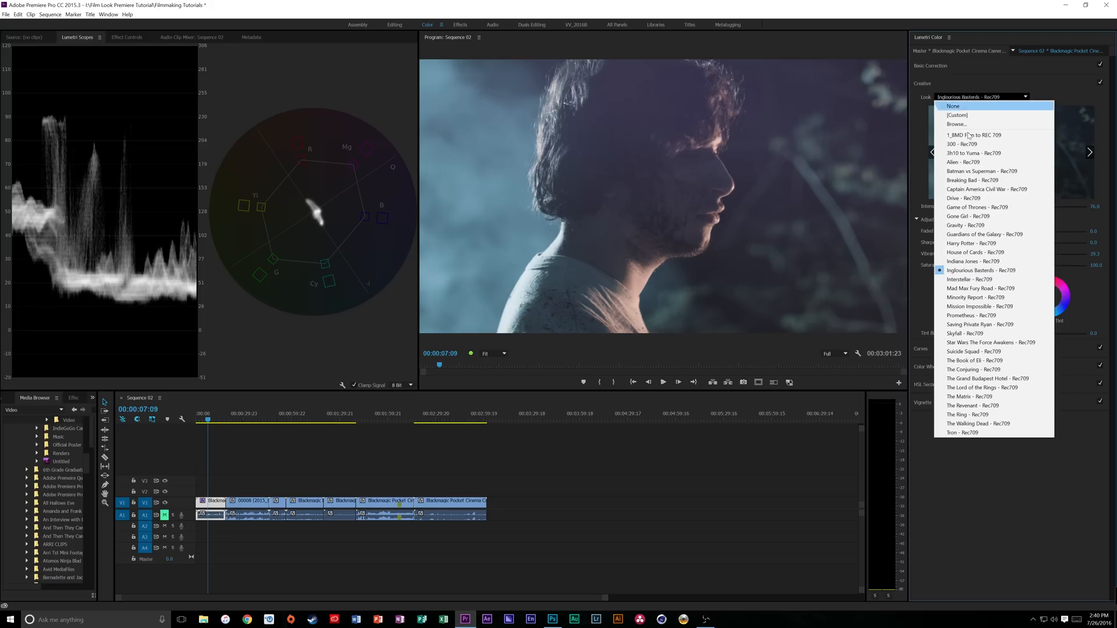
left_click(981, 335)
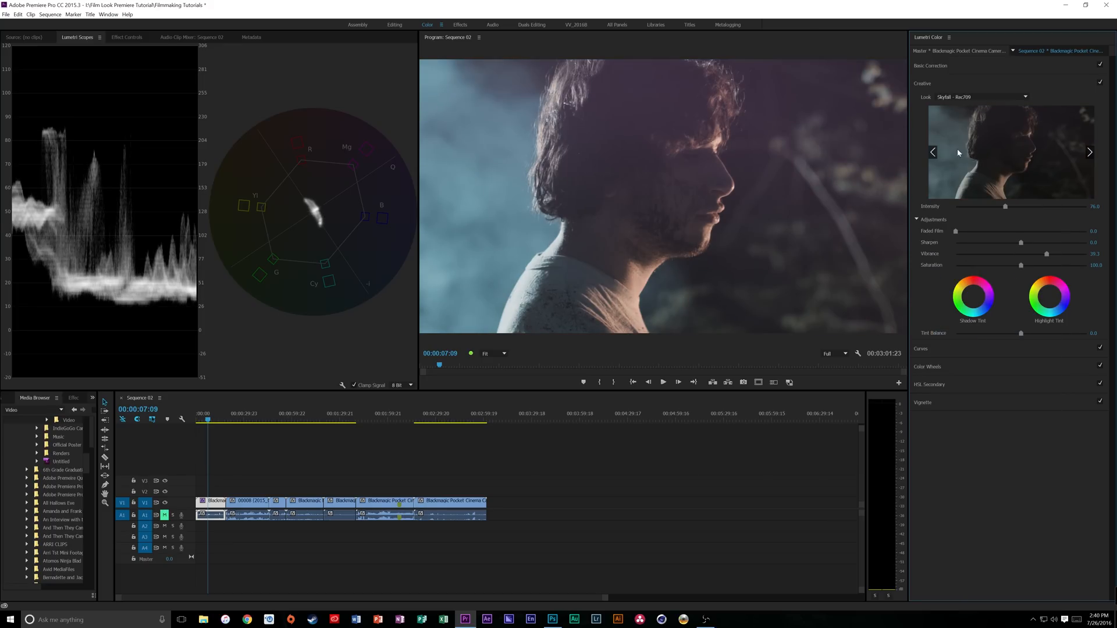
left_click(974, 98)
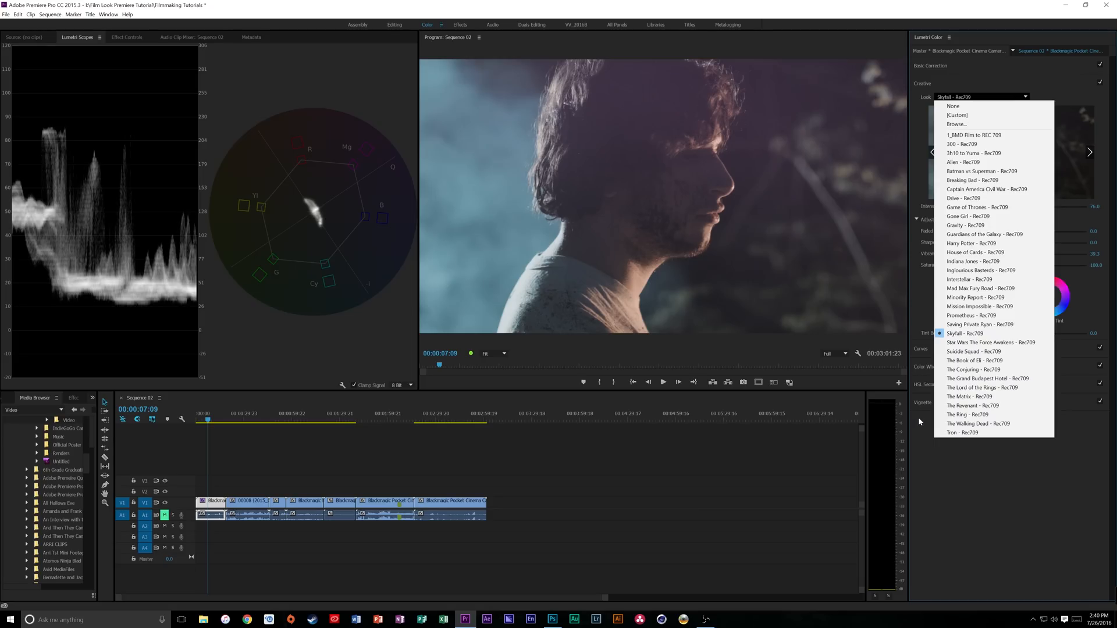
left_click(924, 496)
left_click(958, 66)
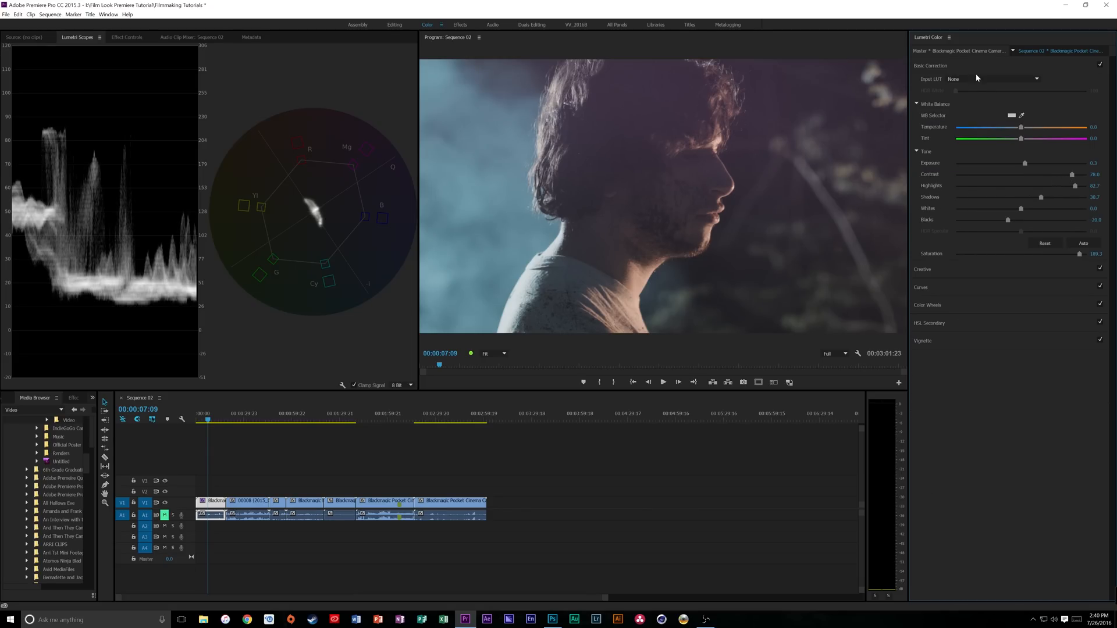
left_click(946, 272)
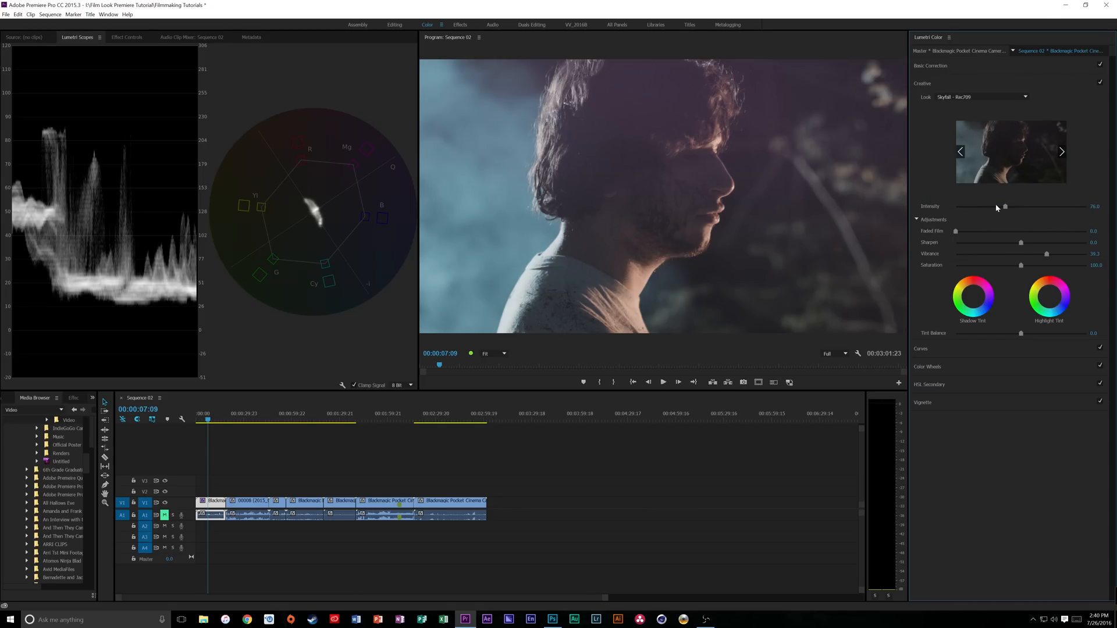
left_click_drag(1005, 206, 1087, 209)
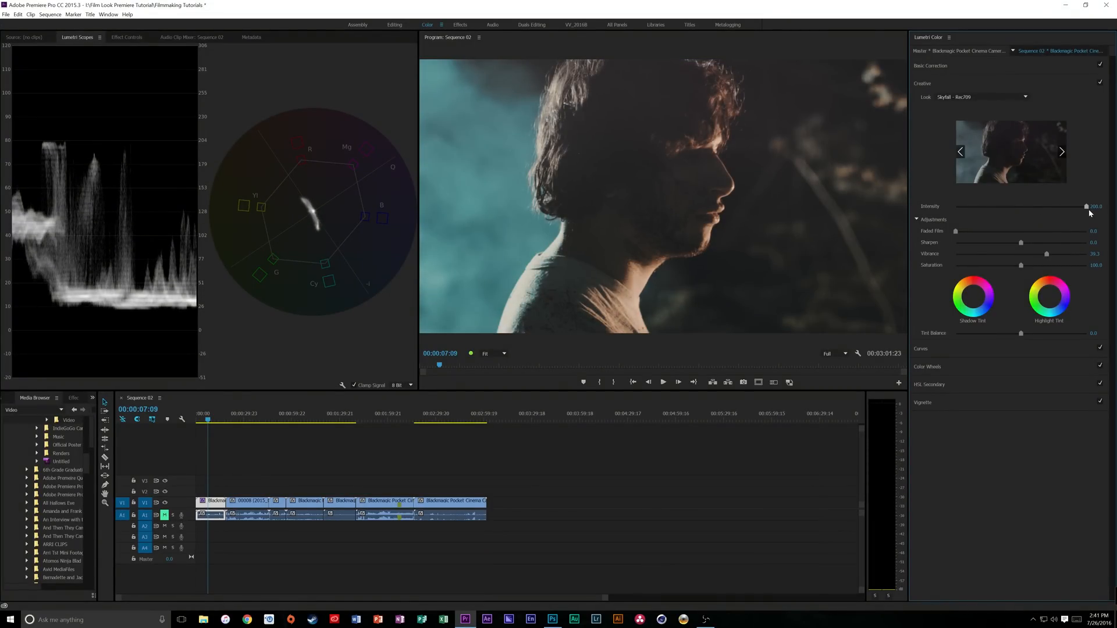
left_click(216, 412)
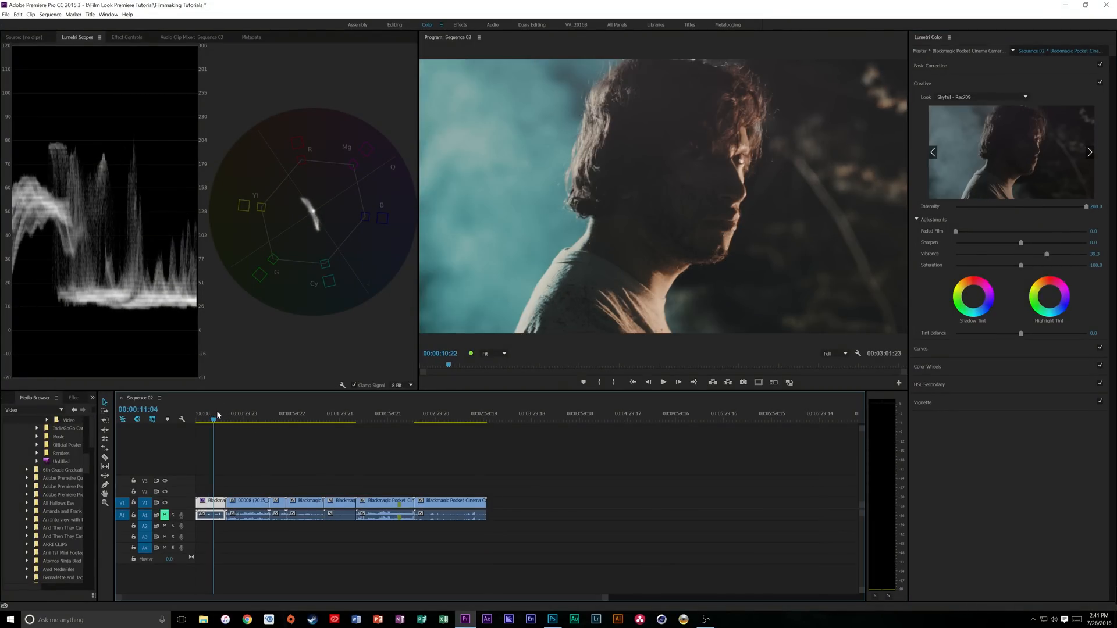
left_click_drag(216, 410, 205, 412)
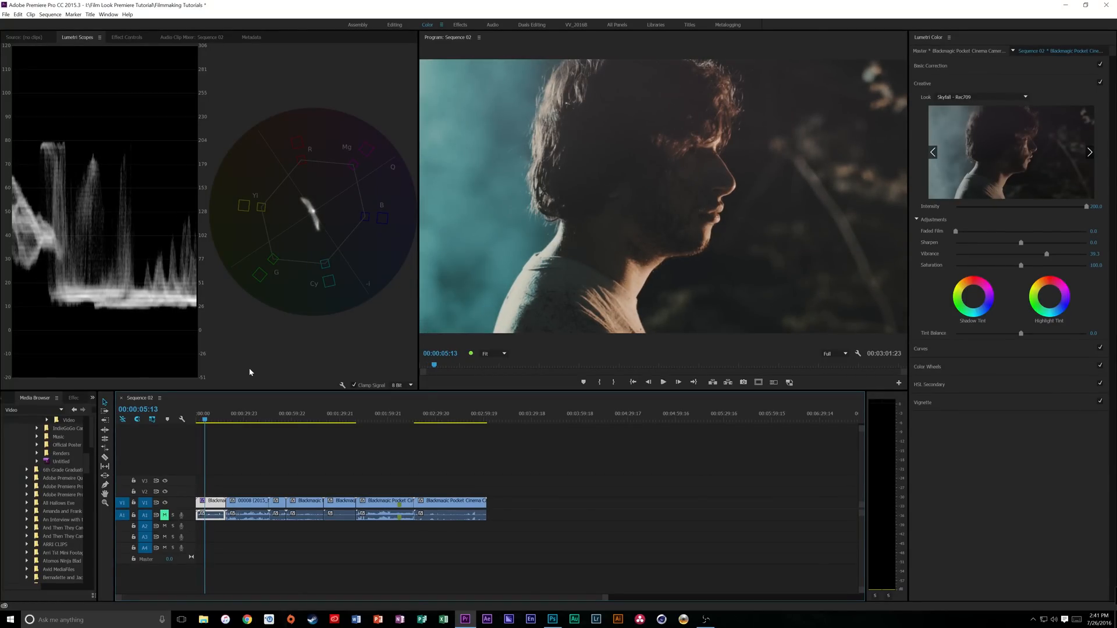
Step: Apply The Walking Dead - Rec709 creative look to the second clip on the timeline and preview other frames of it
mouse_move(259, 420)
left_mouse_down()
mouse_move(284, 421)
mouse_move(250, 404)
left_mouse_up()
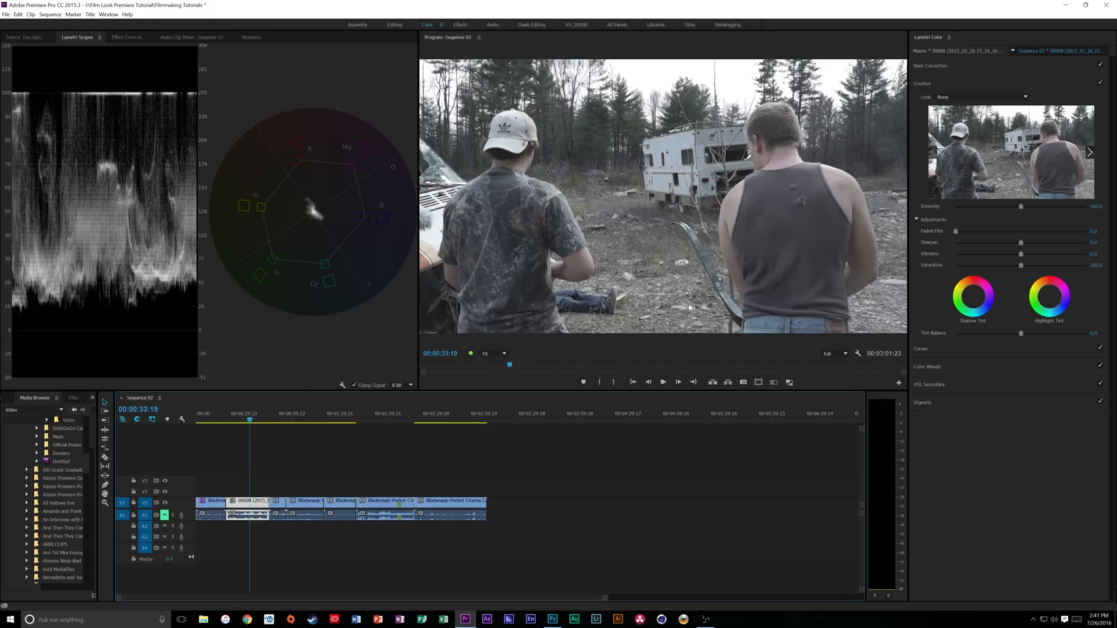
left_click(950, 348)
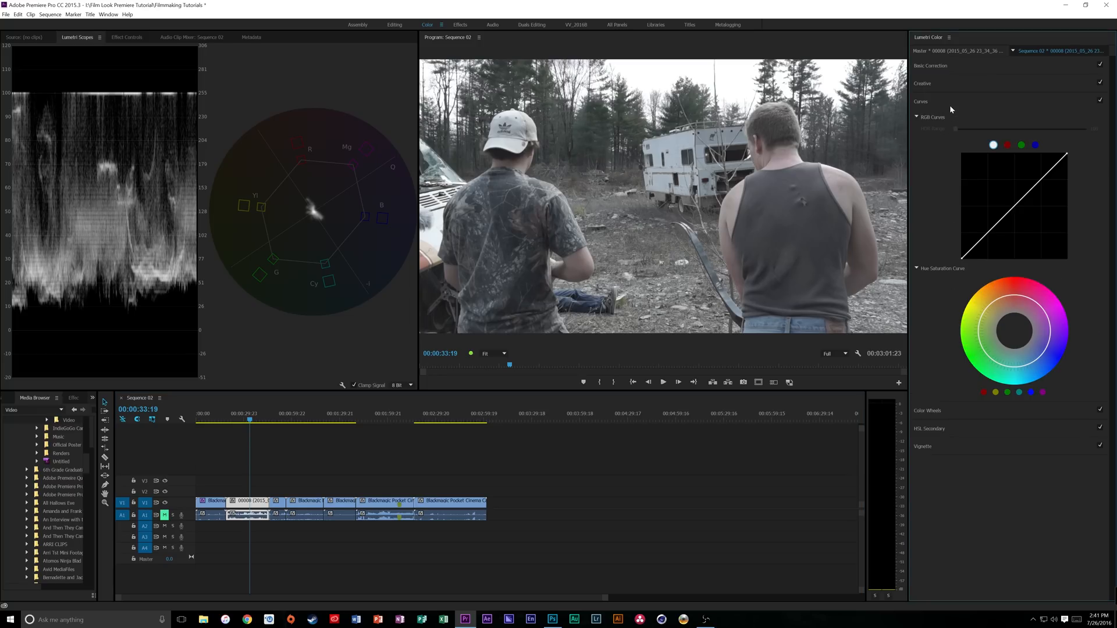
left_click(941, 78)
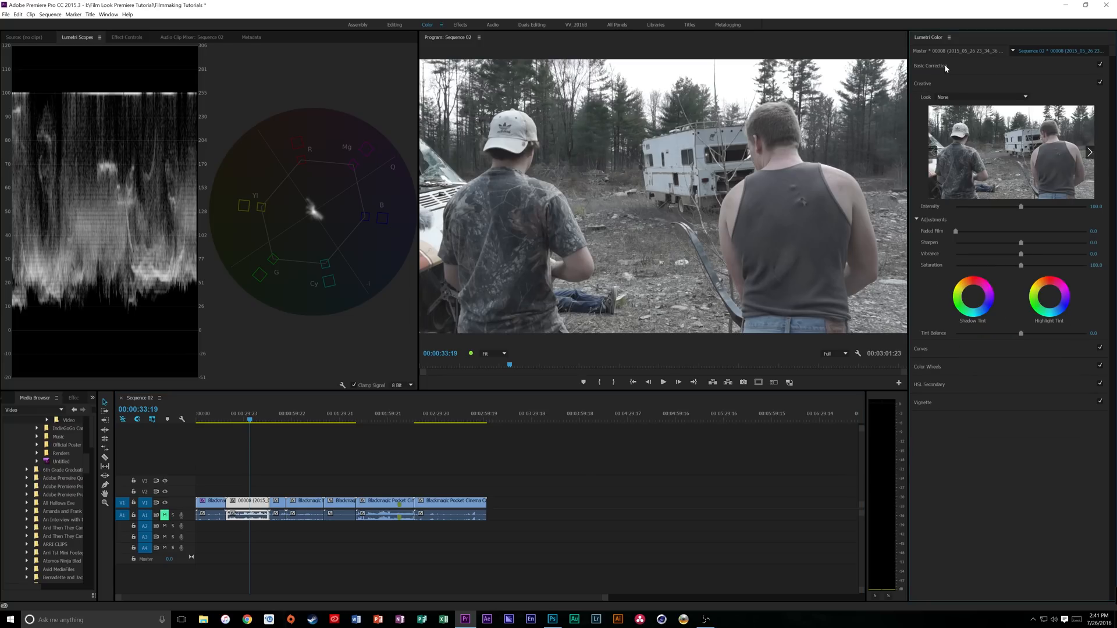
left_click(1007, 97)
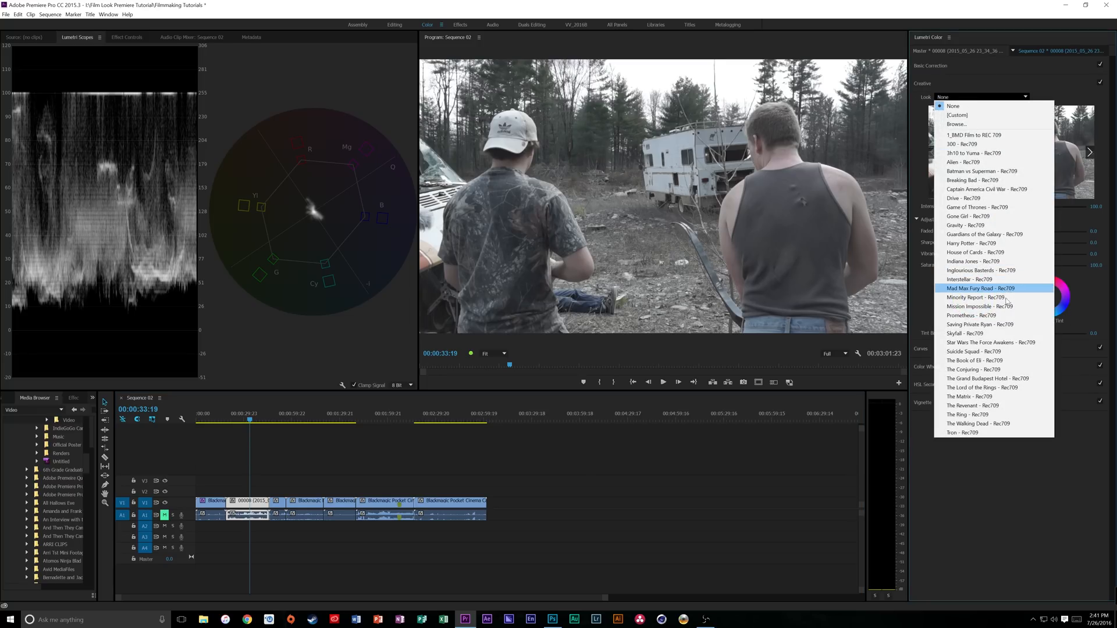
left_click(980, 425)
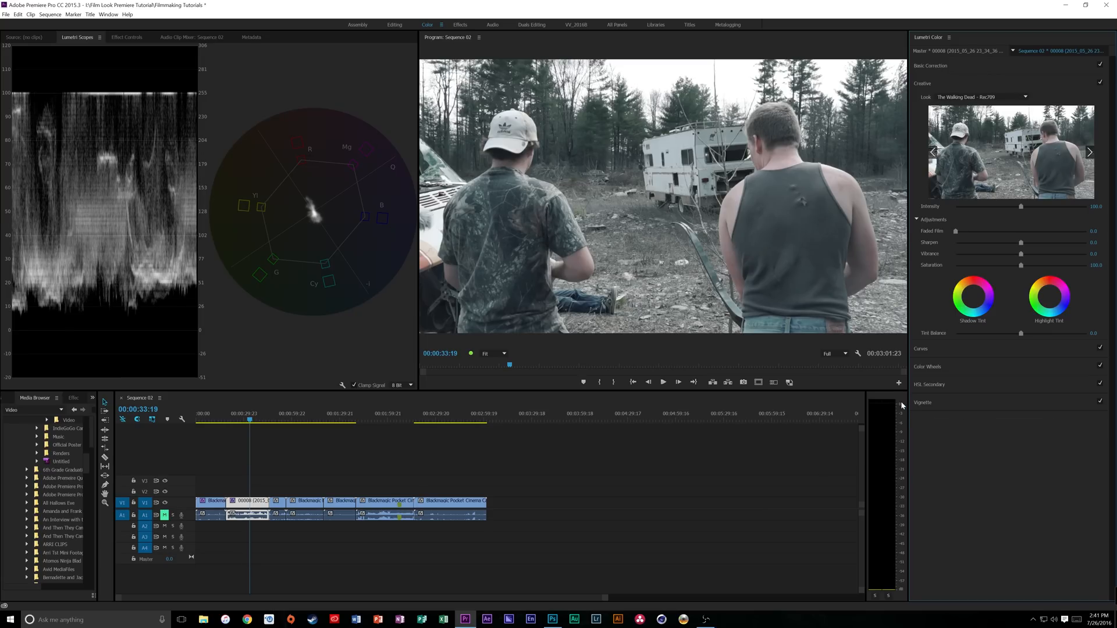
left_click(245, 420)
left_click_drag(245, 418, 260, 418)
Step: Set the second clip's basic correction to contrast about 51 and saturation about 78, and check another frame
left_click(959, 66)
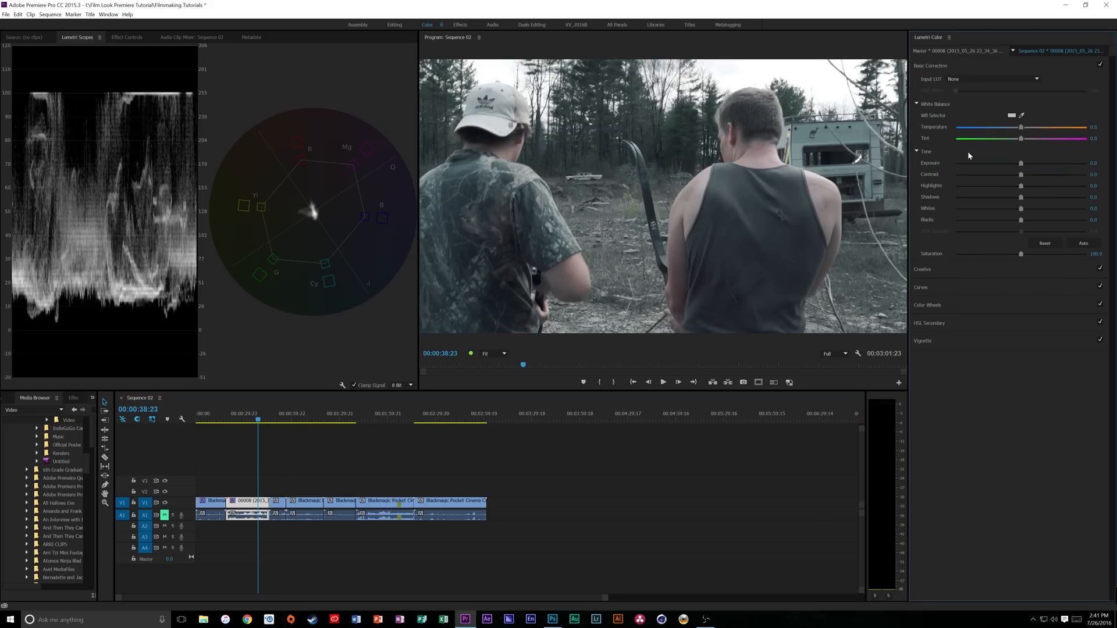
left_click_drag(1036, 173, 1056, 174)
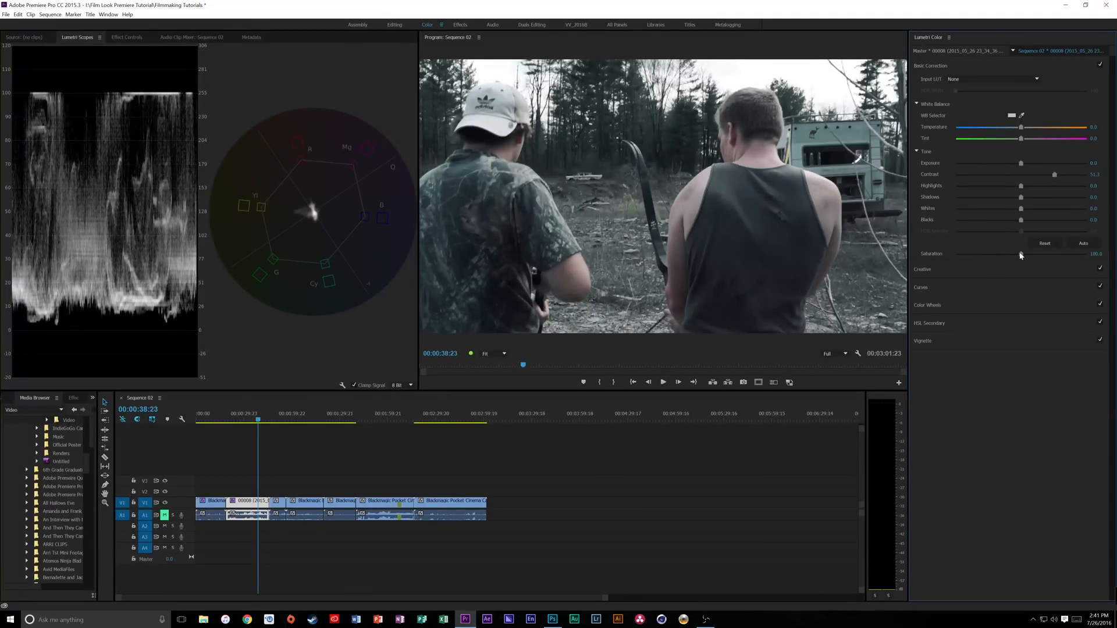
left_click_drag(1021, 255, 1007, 255)
left_click_drag(258, 420, 254, 419)
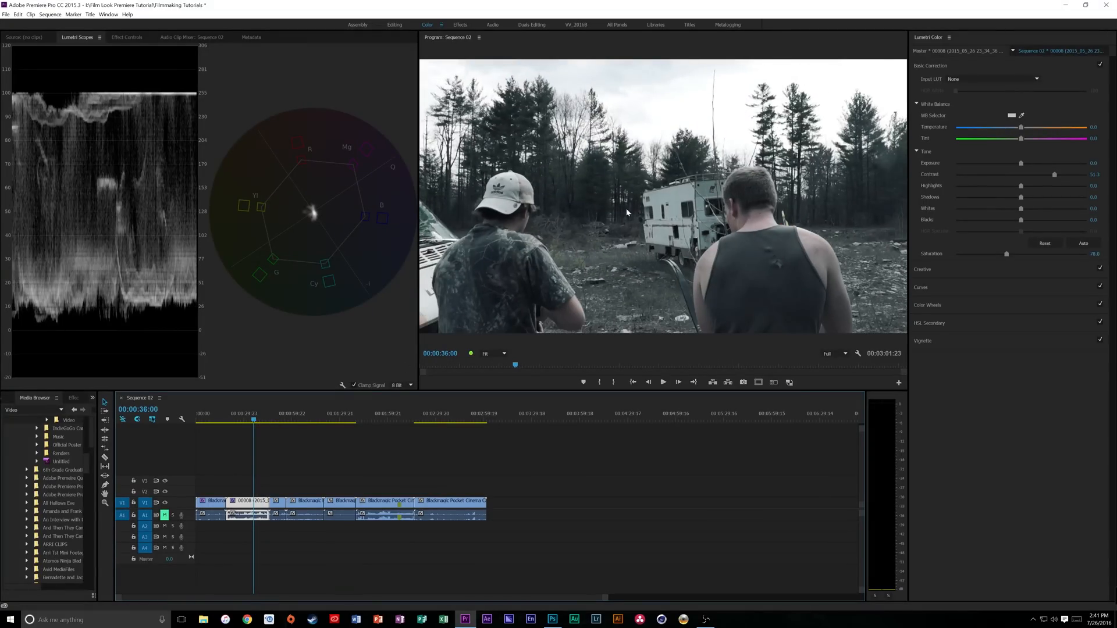
left_click(959, 269)
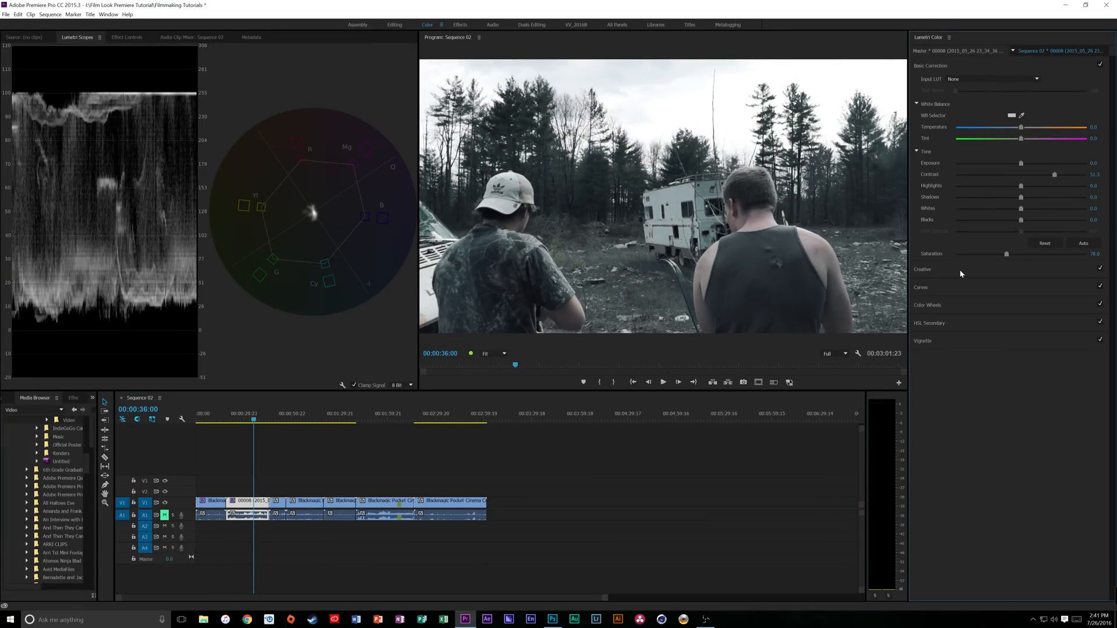
left_click(965, 65)
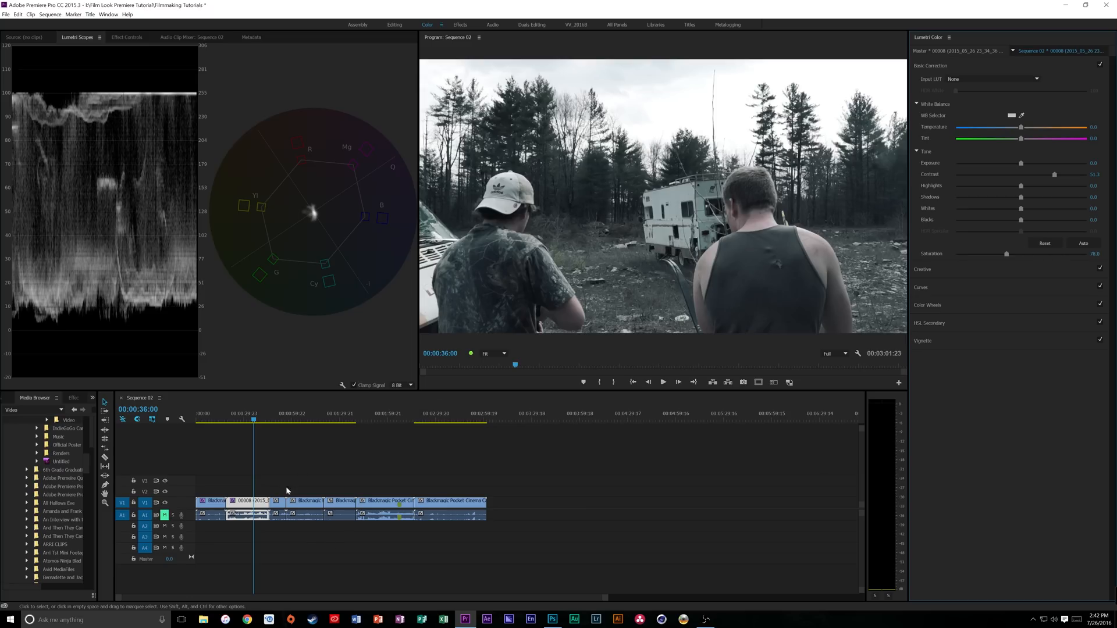
Step: Set the hooded-man clip's basic correction to contrast 40, highlights 98, shadows about 5, blacks about -11 and saturation about 139
left_click_drag(280, 424, 304, 417)
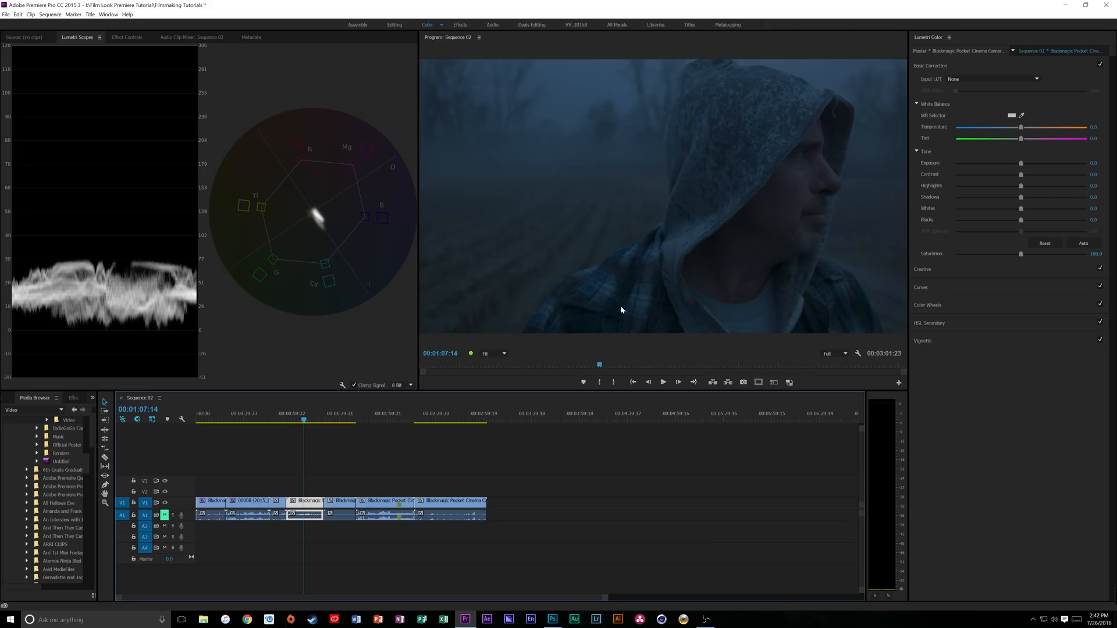
left_click(1045, 174)
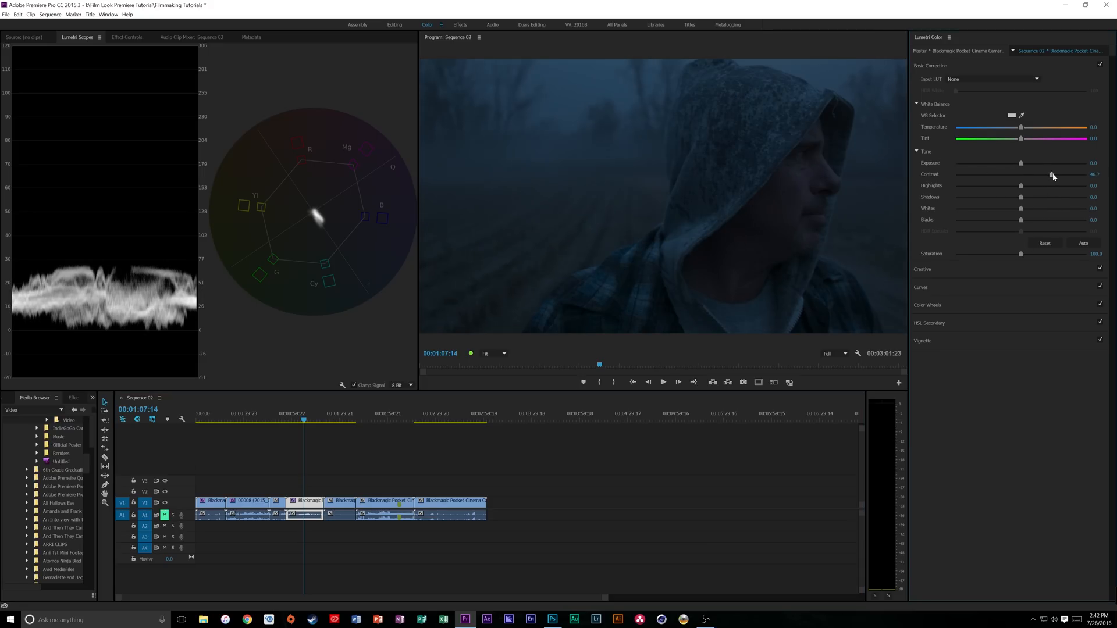
left_click_drag(1044, 187, 1073, 187)
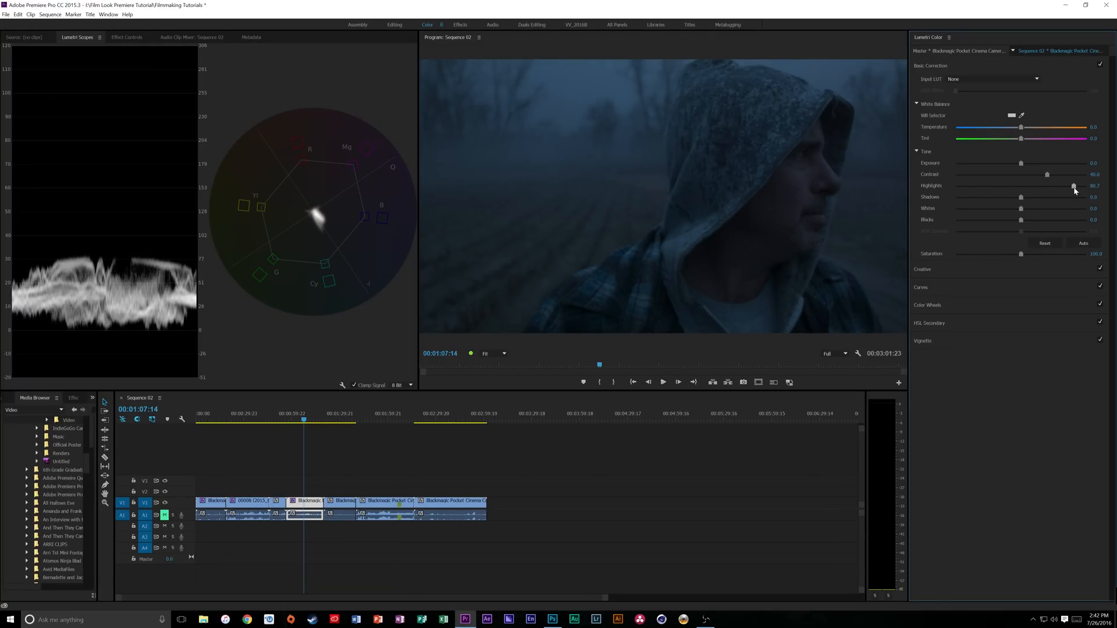
left_click_drag(1021, 220, 1048, 258)
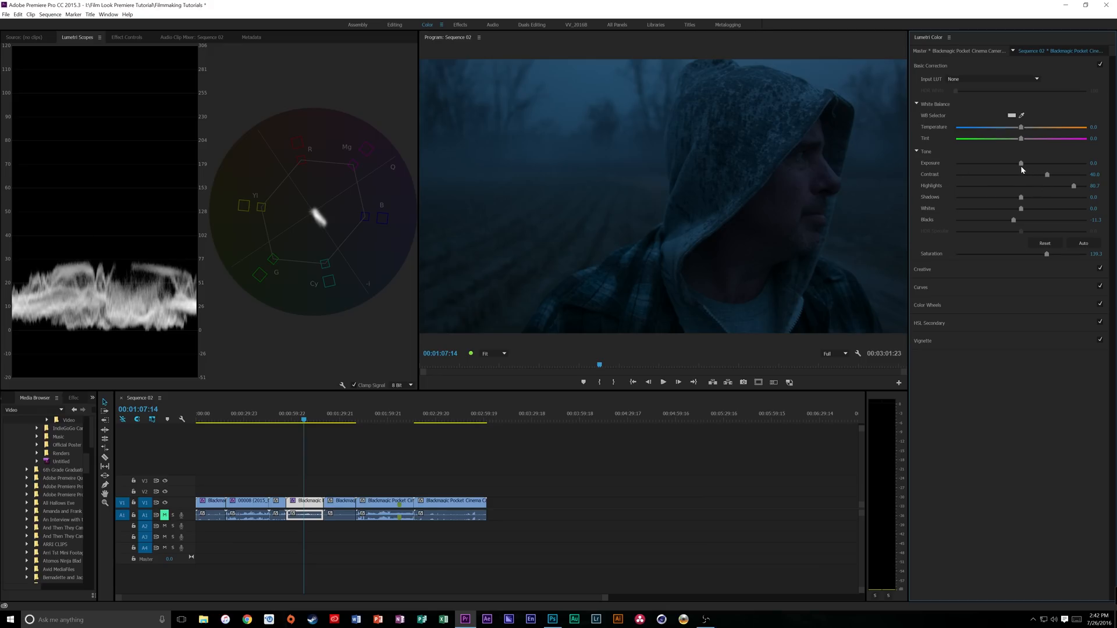
left_click_drag(1026, 197, 1078, 194)
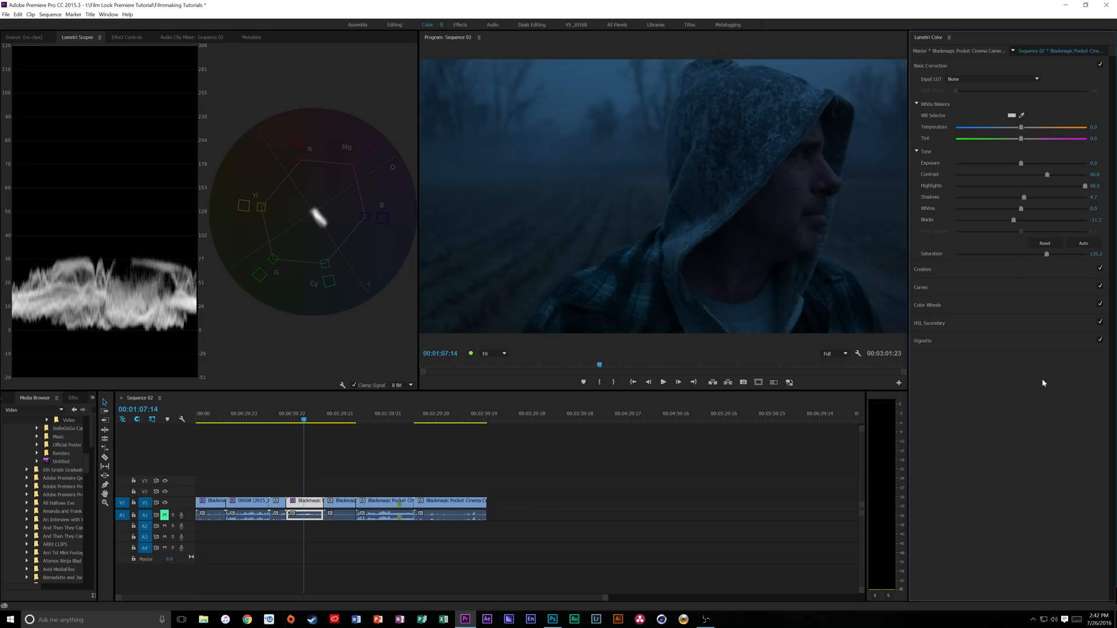
Step: Apply The Revenant - Rec709 creative look to the hooded-man clip and raise its exposure to about 0.3
left_click(972, 272)
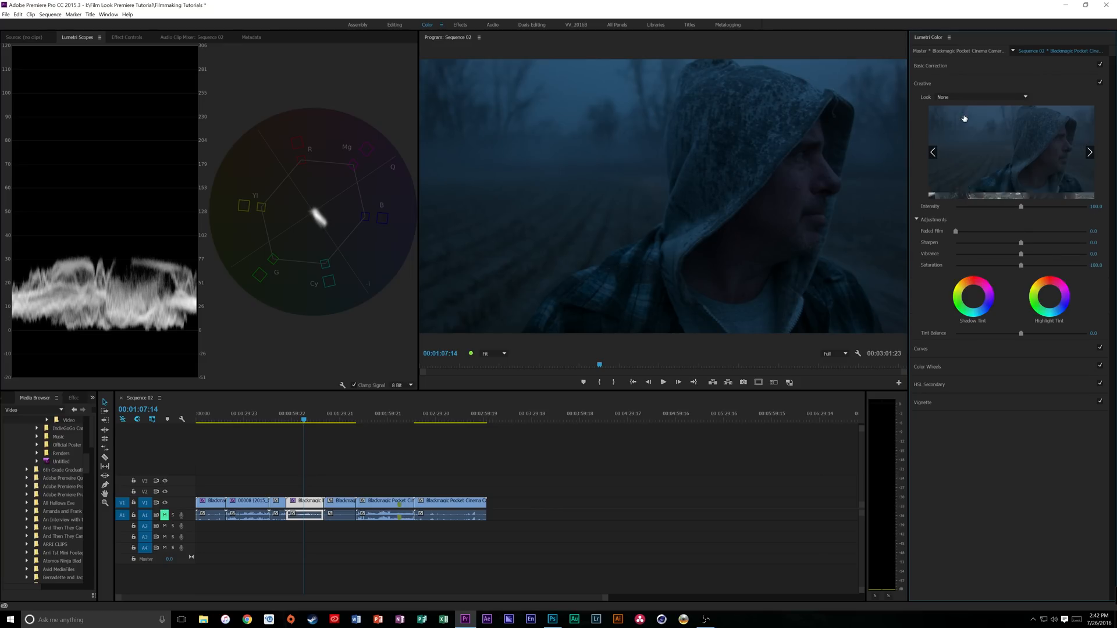
left_click(948, 97)
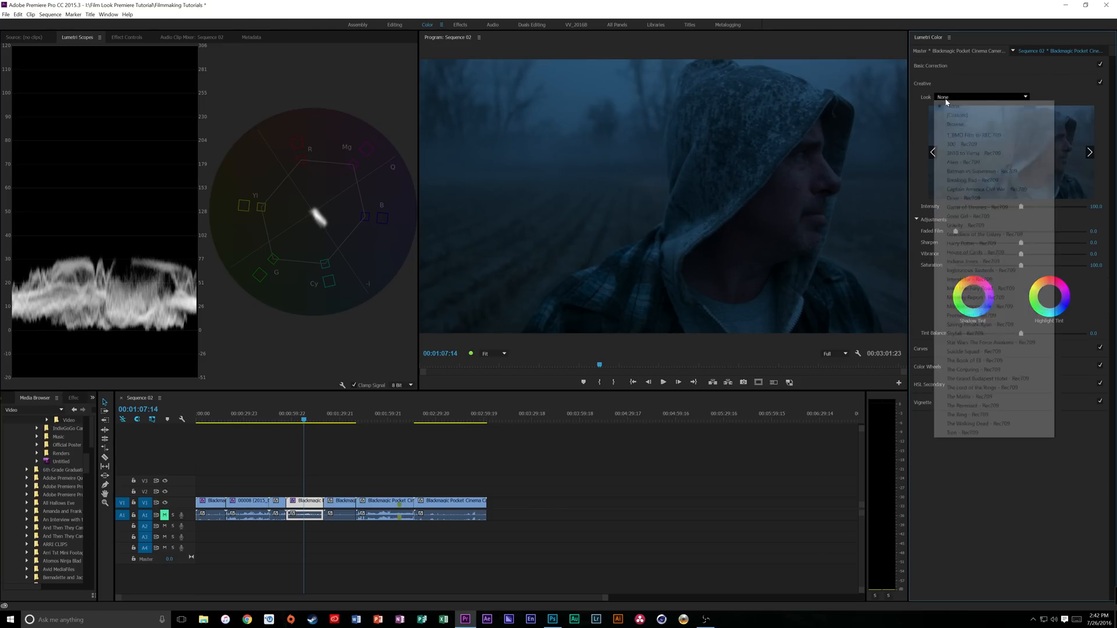
left_click(981, 407)
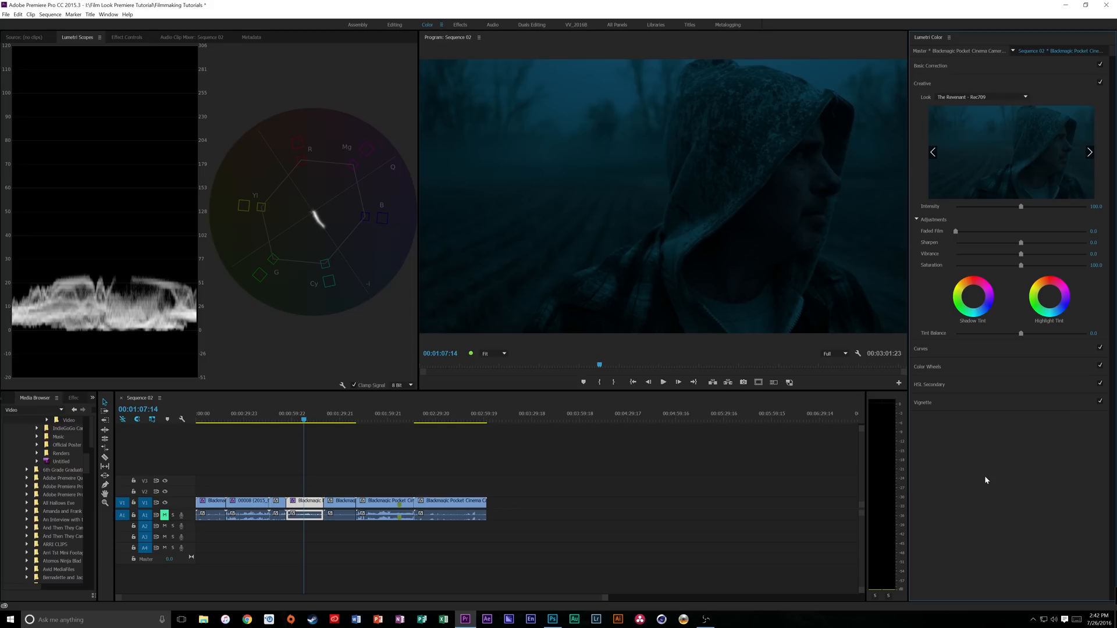
left_click(953, 66)
left_click_drag(1017, 163, 1025, 167)
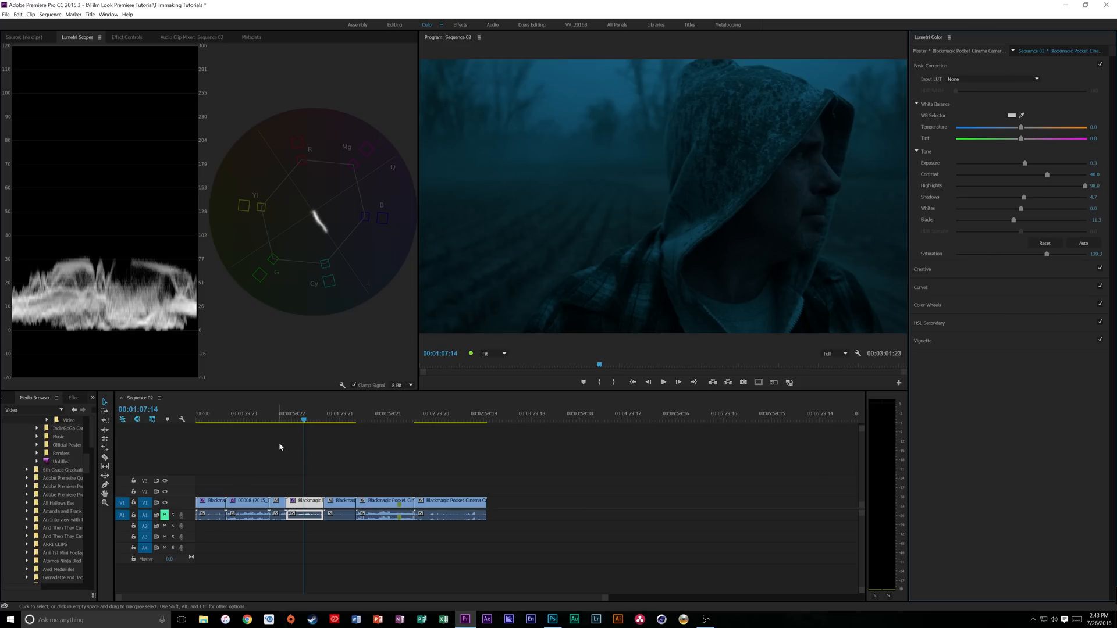
Step: Compare the hooded-man clip without and with its creative look by setting the look intensity to 0 and back to 100
left_click(933, 276)
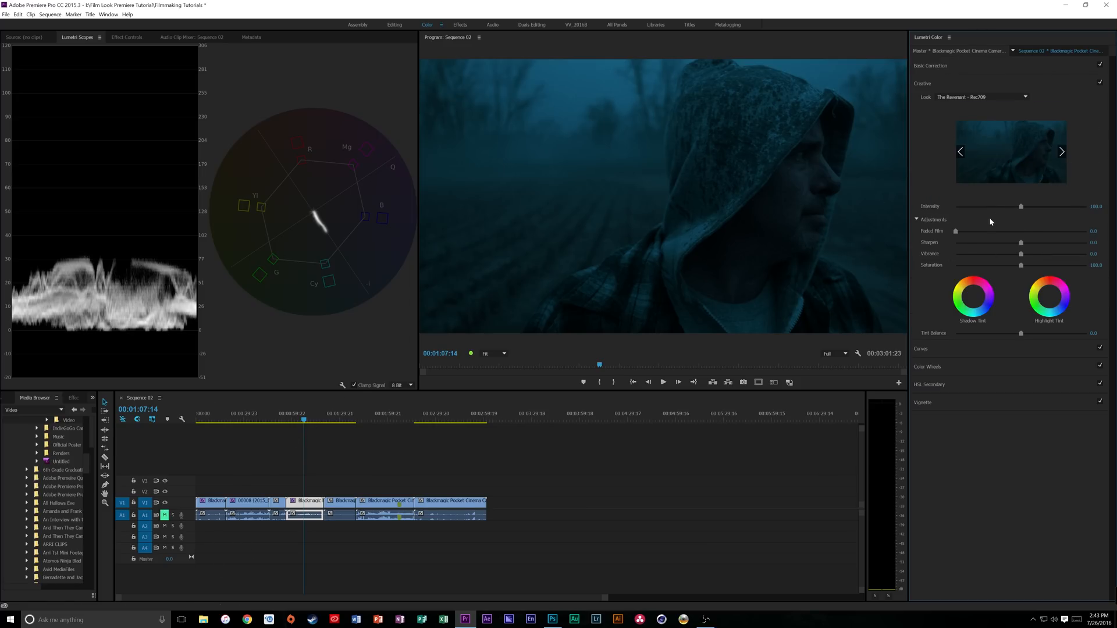
left_click_drag(1013, 208, 909, 219)
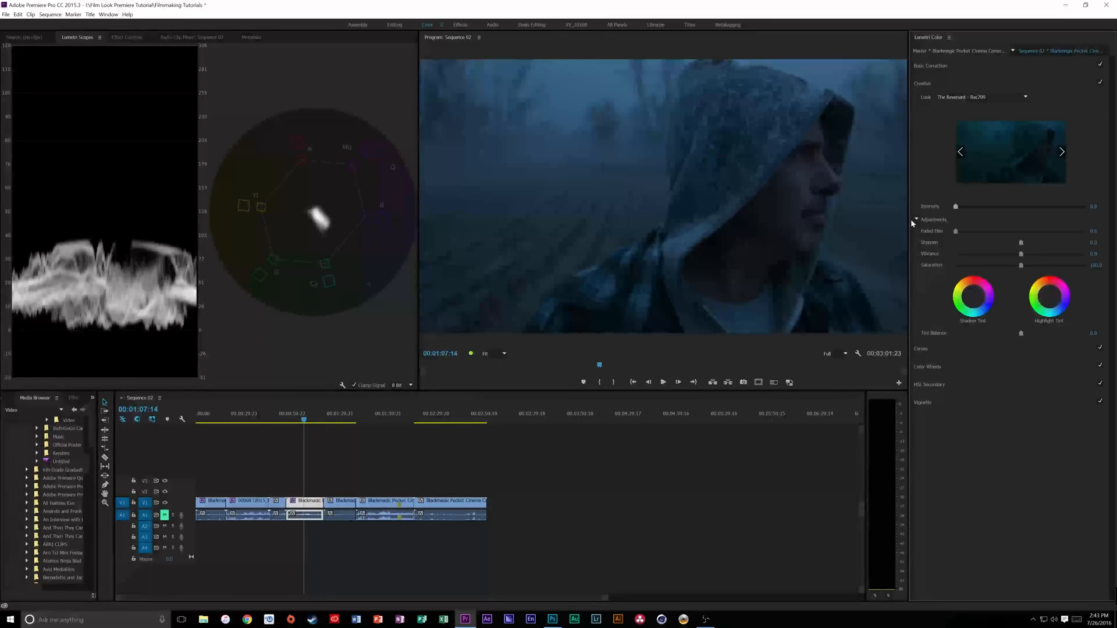
left_click(1093, 206)
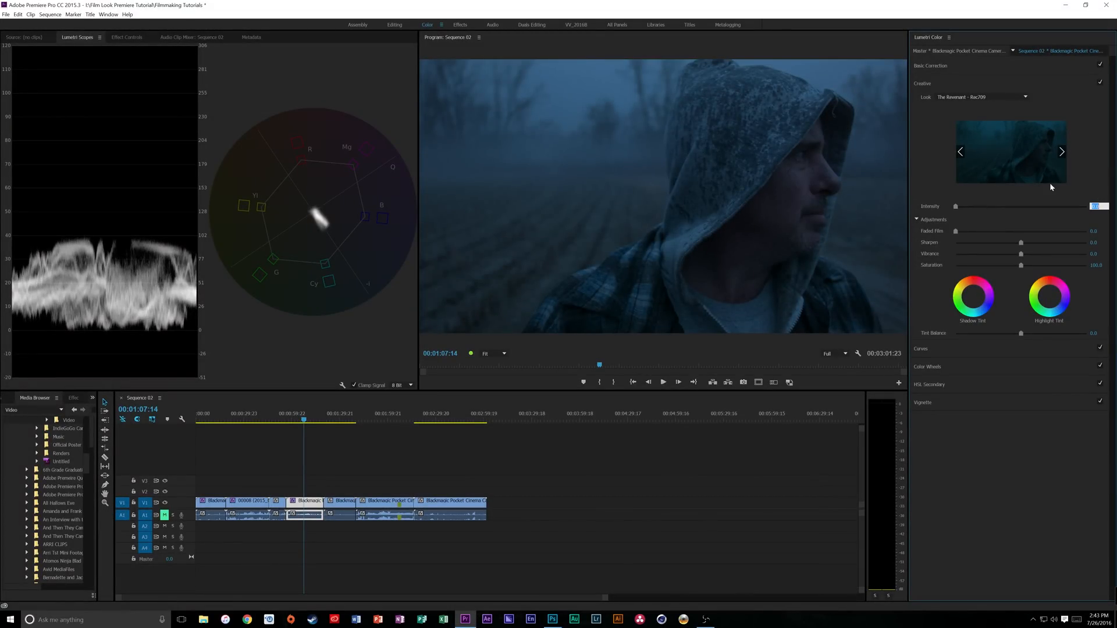
type("100")
key("Return")
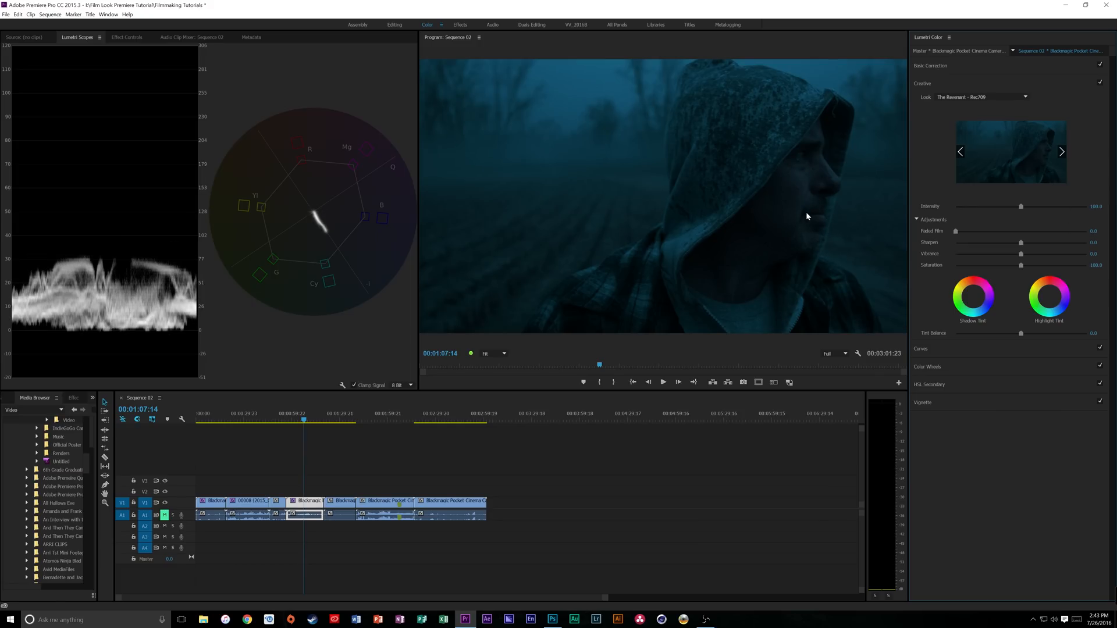
Step: Reduce The Revenant look's intensity on the hooded-man clip to about 73
left_click(1003, 207)
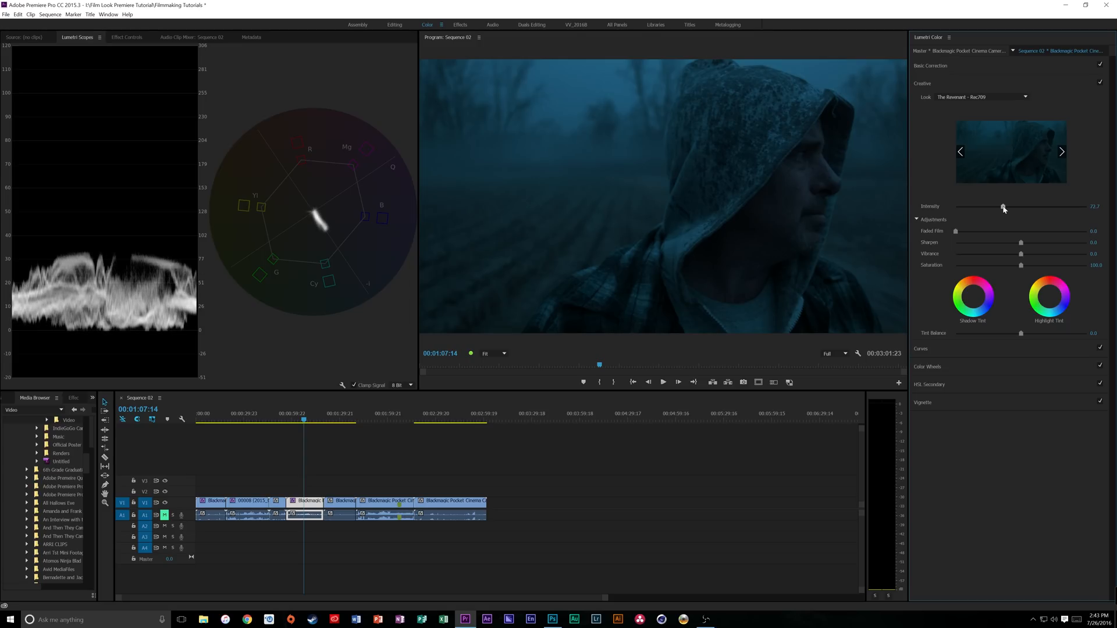
Step: Set the basic correction of the next clip, the hooded man by the water, to contrast about 75 and saturation about 124, and check another frame
left_click(955, 65)
left_click_drag(336, 416, 342, 414)
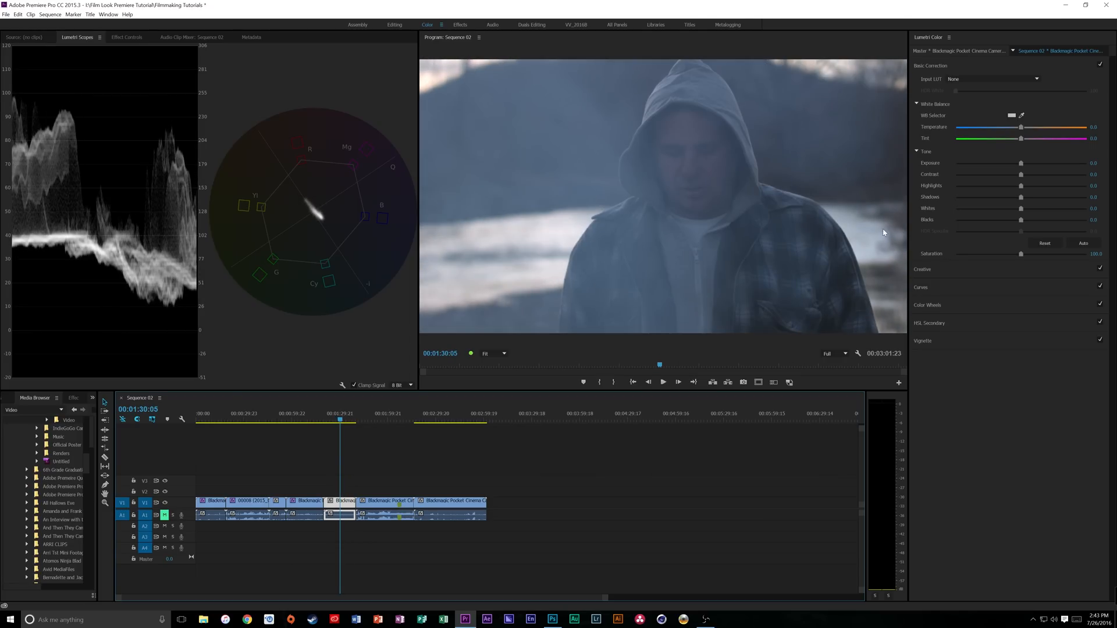
left_click_drag(1020, 175, 1070, 175)
mouse_move(1020, 254)
left_mouse_down()
mouse_move(1051, 257)
mouse_move(1036, 254)
left_mouse_up()
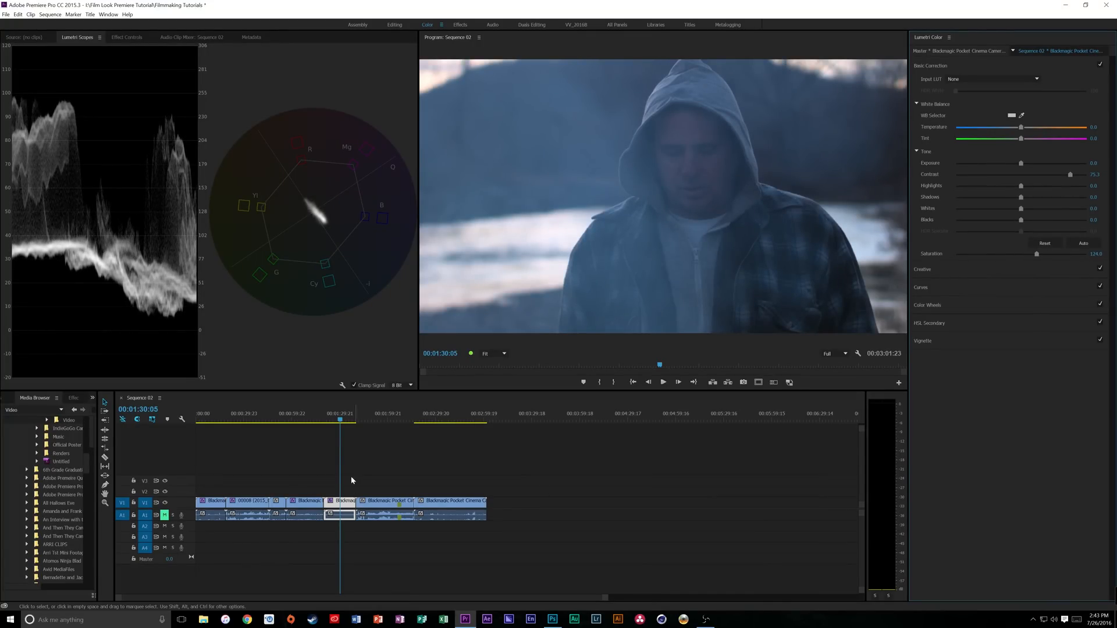
left_click(350, 418)
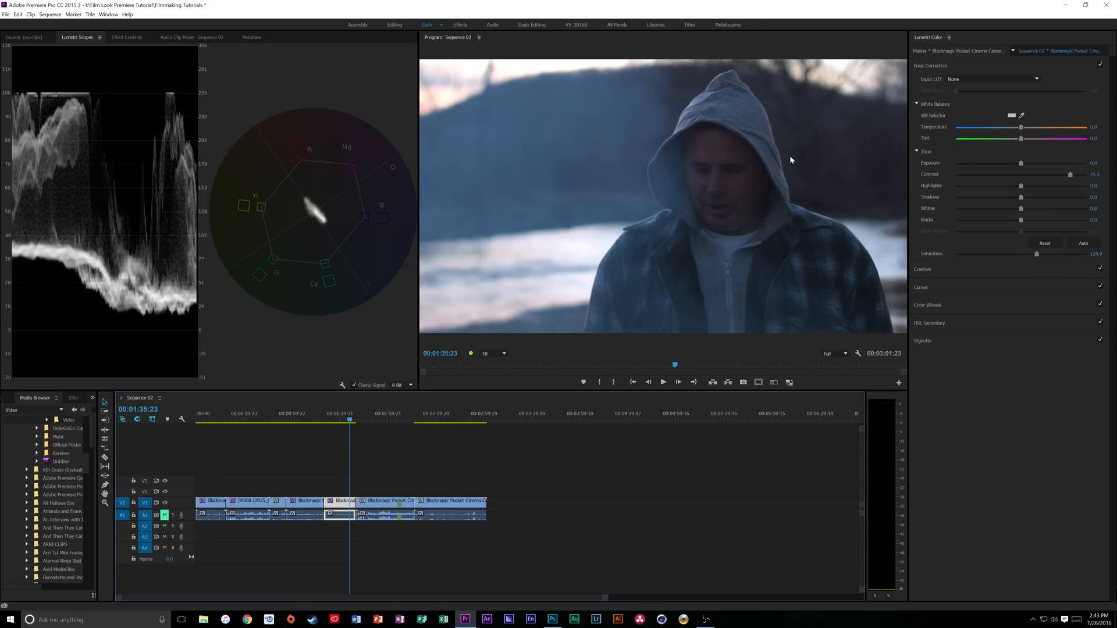
Step: Apply the Gone Girl - Rec709 creative look to the clip of the hooded man by the water
left_click(922, 270)
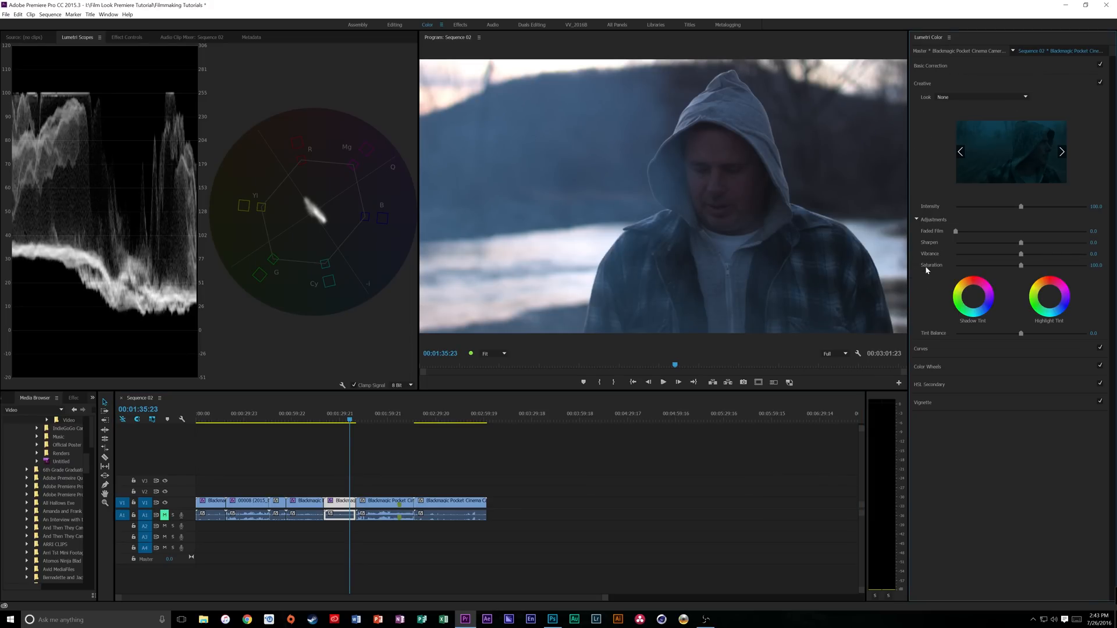
left_click(957, 97)
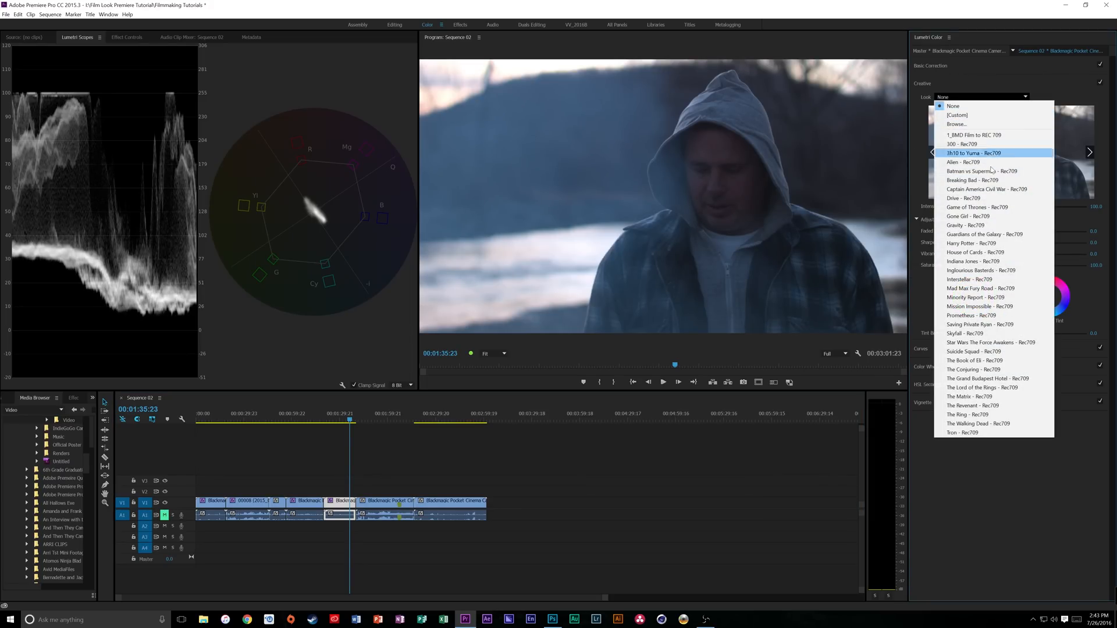
left_click(995, 215)
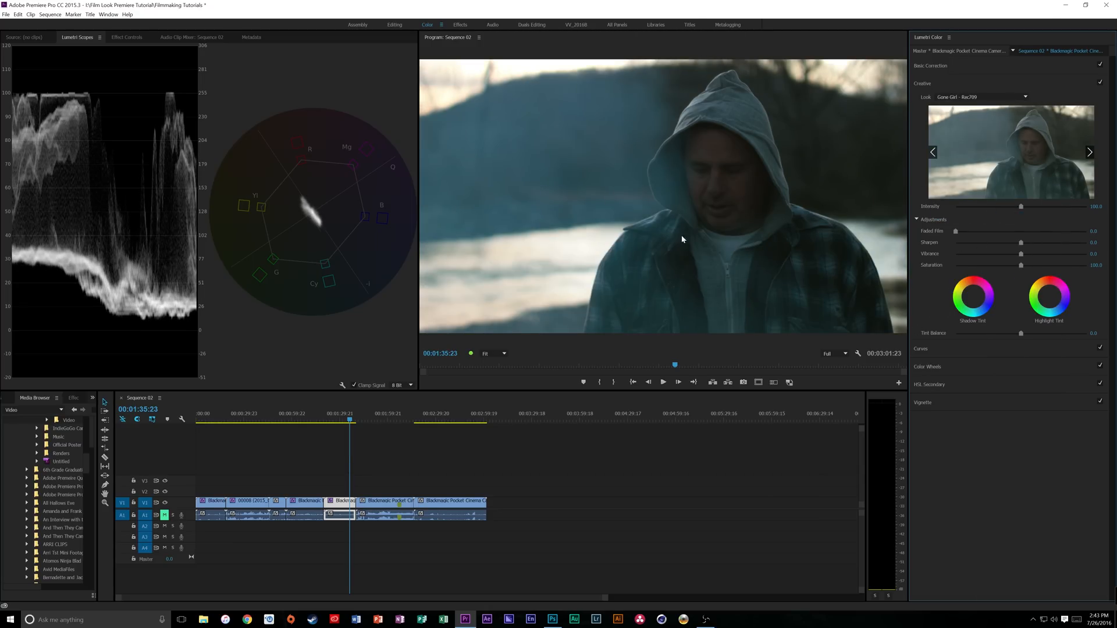
Step: Set highlights to about -70, shadows 17, blacks -18 and saturation 157, and compare the clip without and with its creative look
left_click(947, 64)
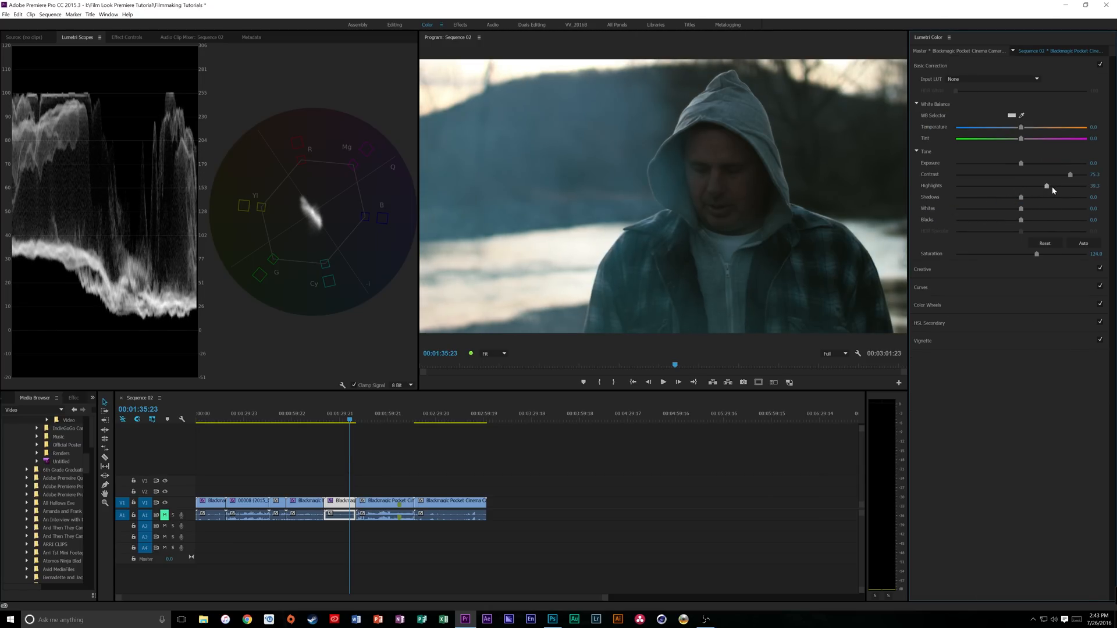
left_click_drag(1009, 189, 1059, 253)
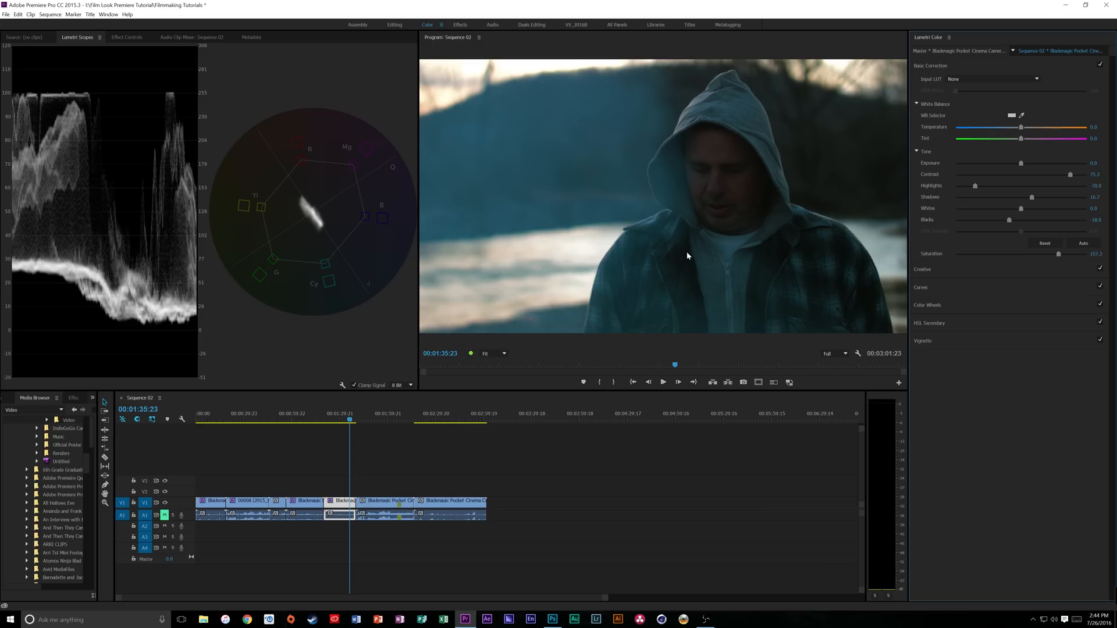
left_click(1099, 269)
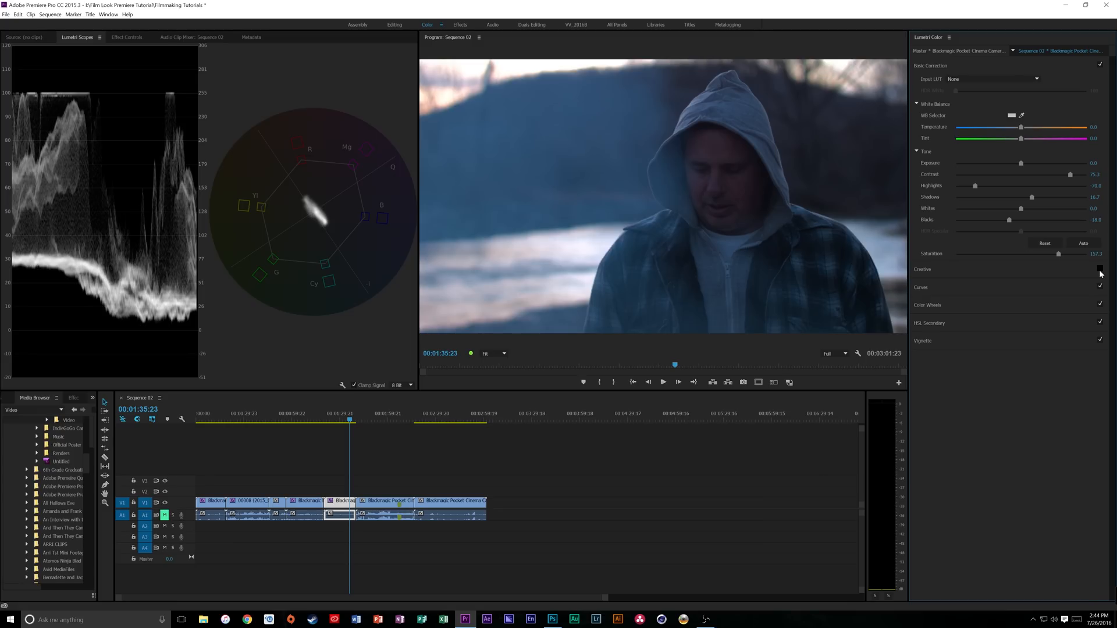
left_click(1099, 269)
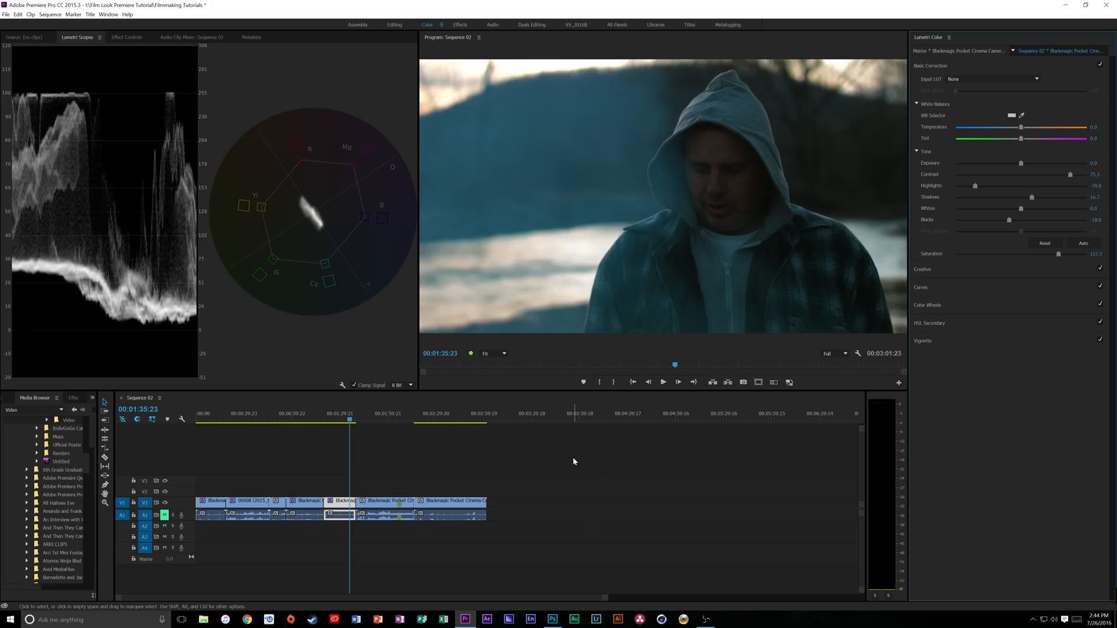
Step: Preview the utility-vehicle clip, set its contrast to about 66 and saturation to about 151, and check another frame
left_click_drag(375, 420, 408, 424)
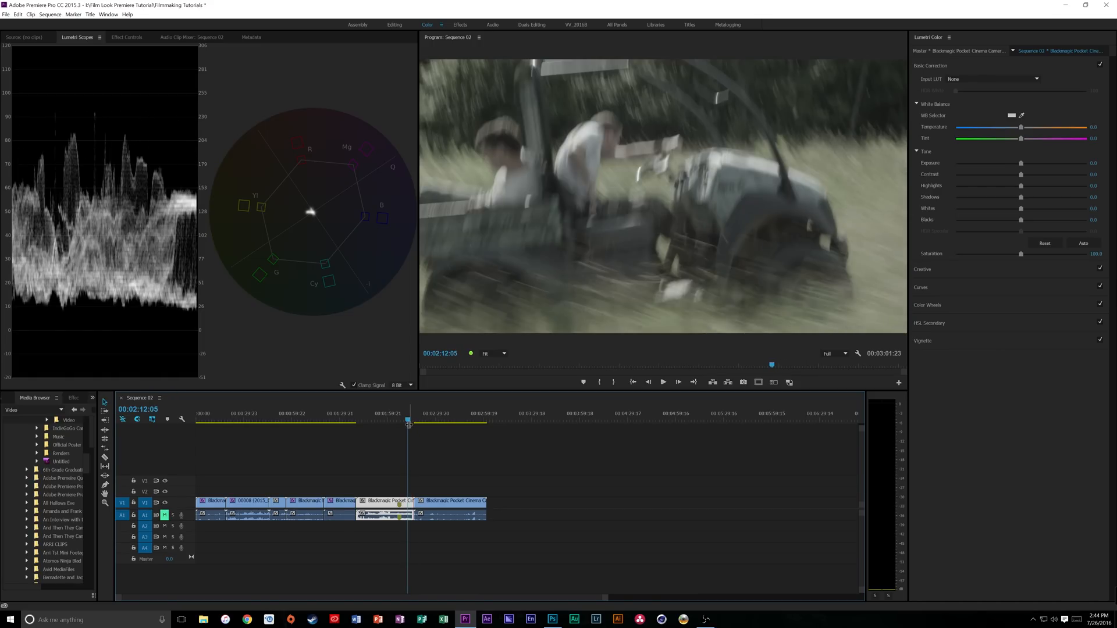
key("space")
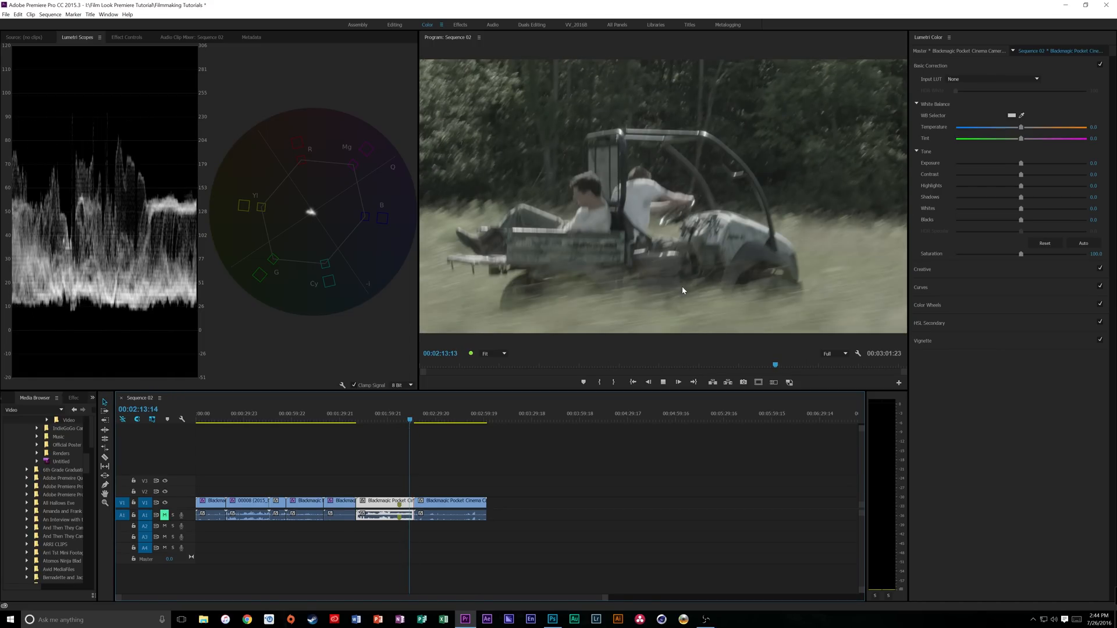
left_click(407, 420)
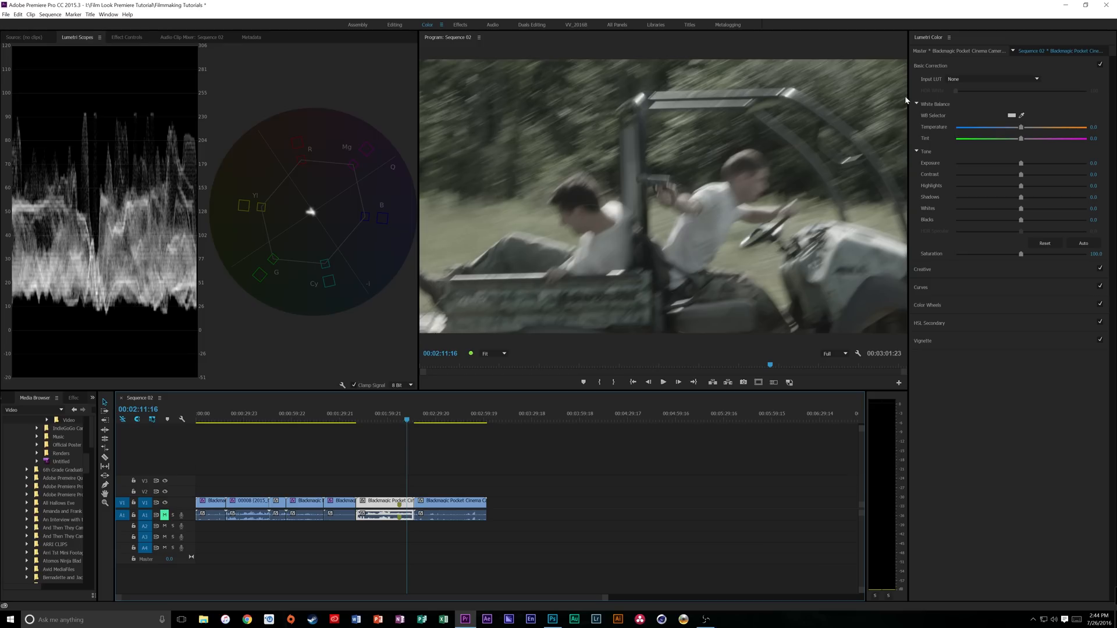
left_click_drag(1020, 174, 1064, 174)
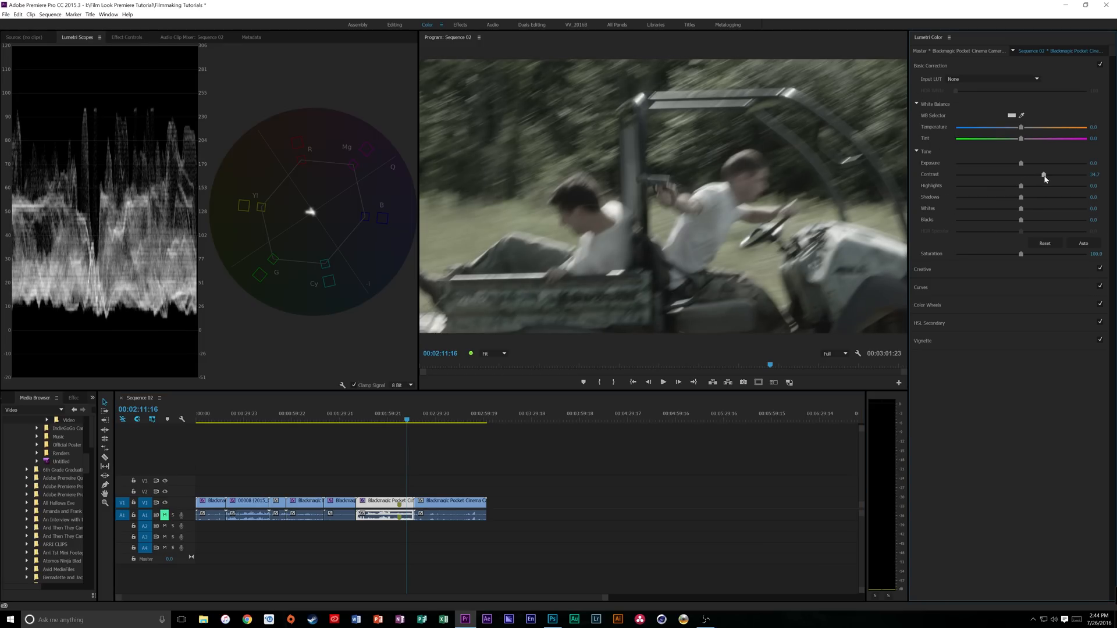
left_click_drag(1040, 254, 1053, 254)
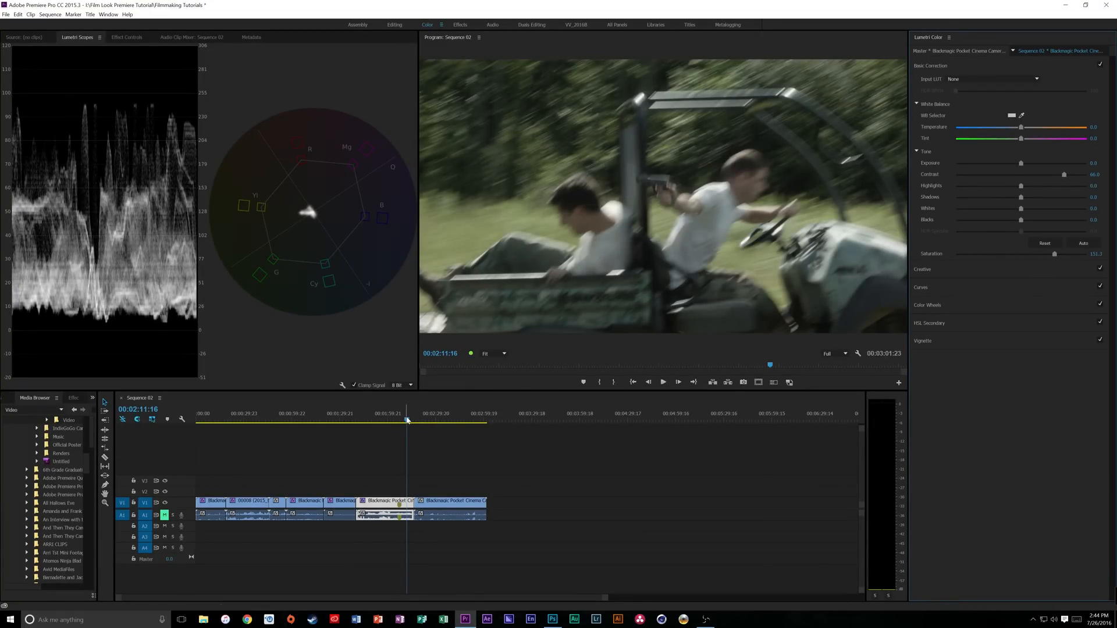
left_click_drag(406, 420, 410, 420)
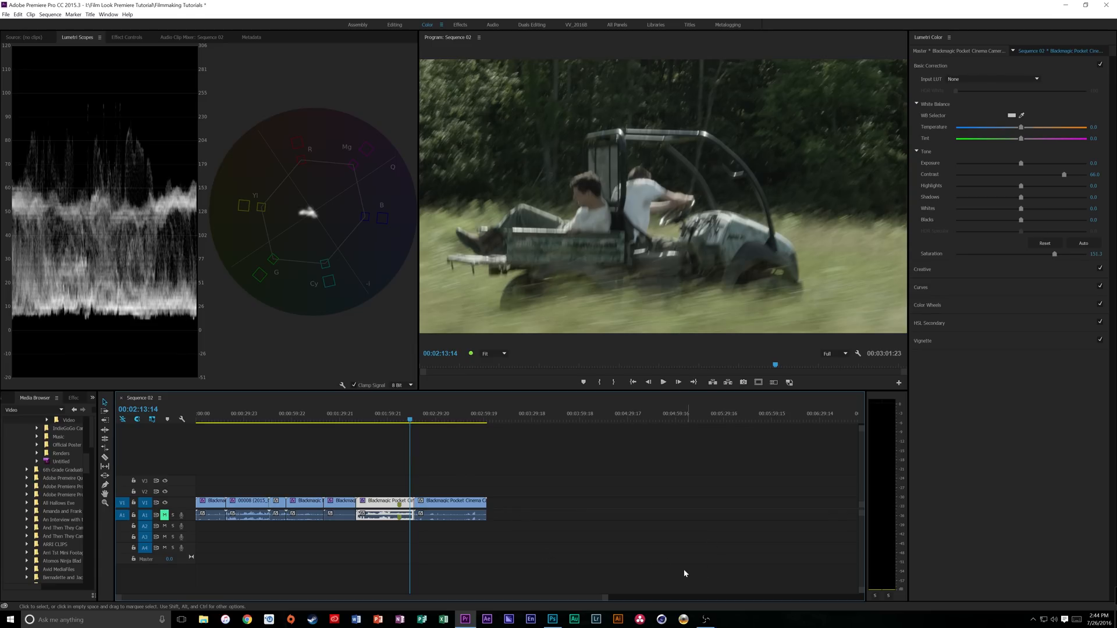
Step: Apply the Indiana Jones - Rec709 creative look to the utility-vehicle clip and play the result
left_click(958, 271)
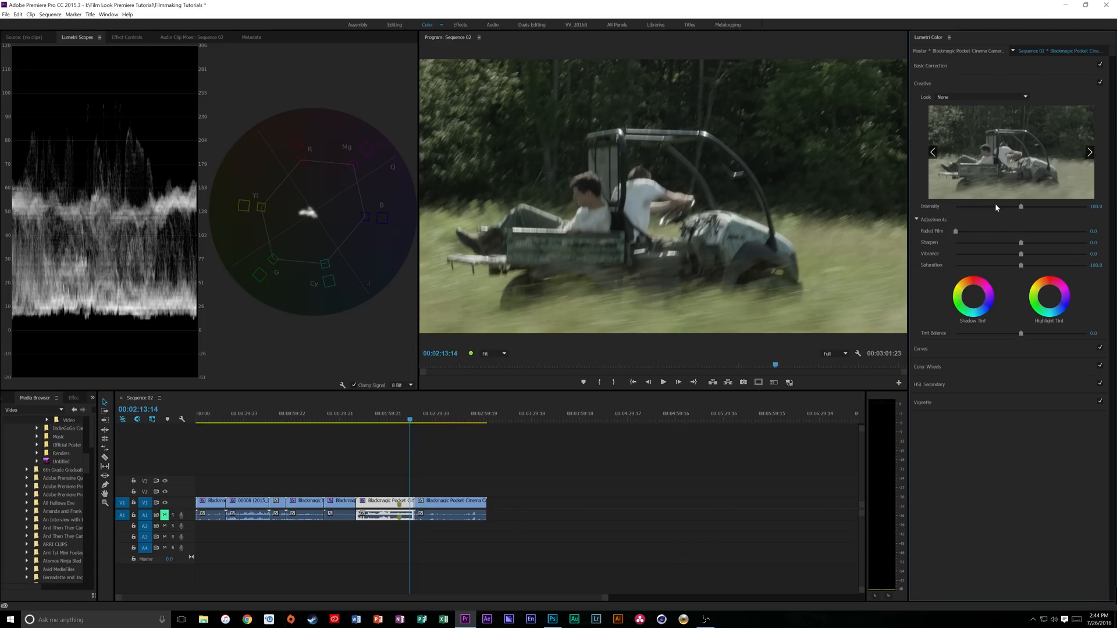
left_click(966, 96)
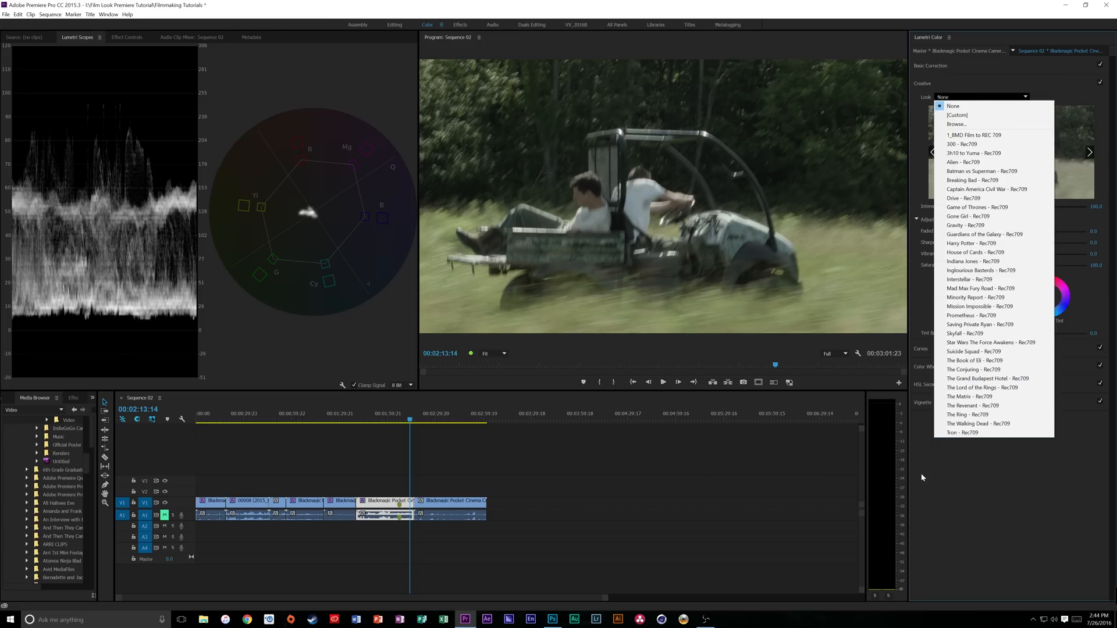
left_click(996, 261)
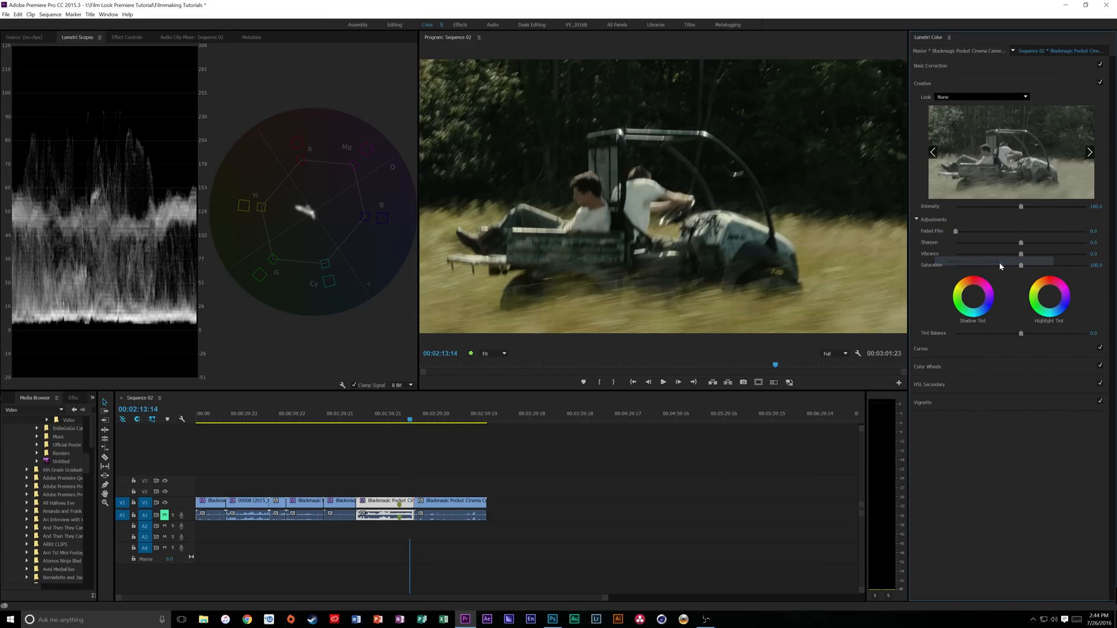
left_click(406, 417)
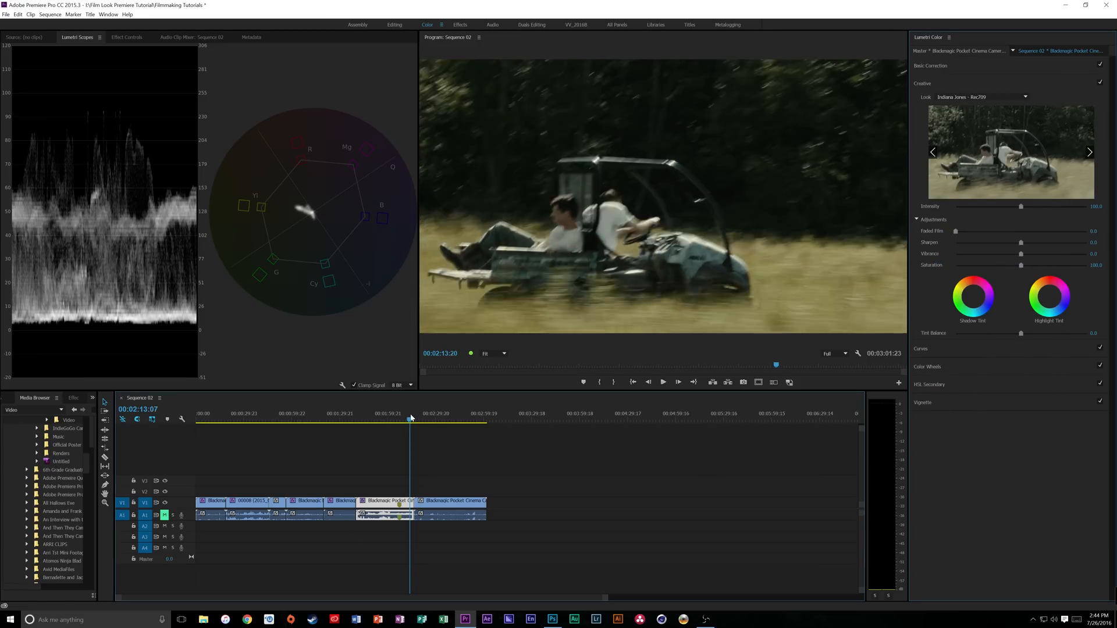
key("space")
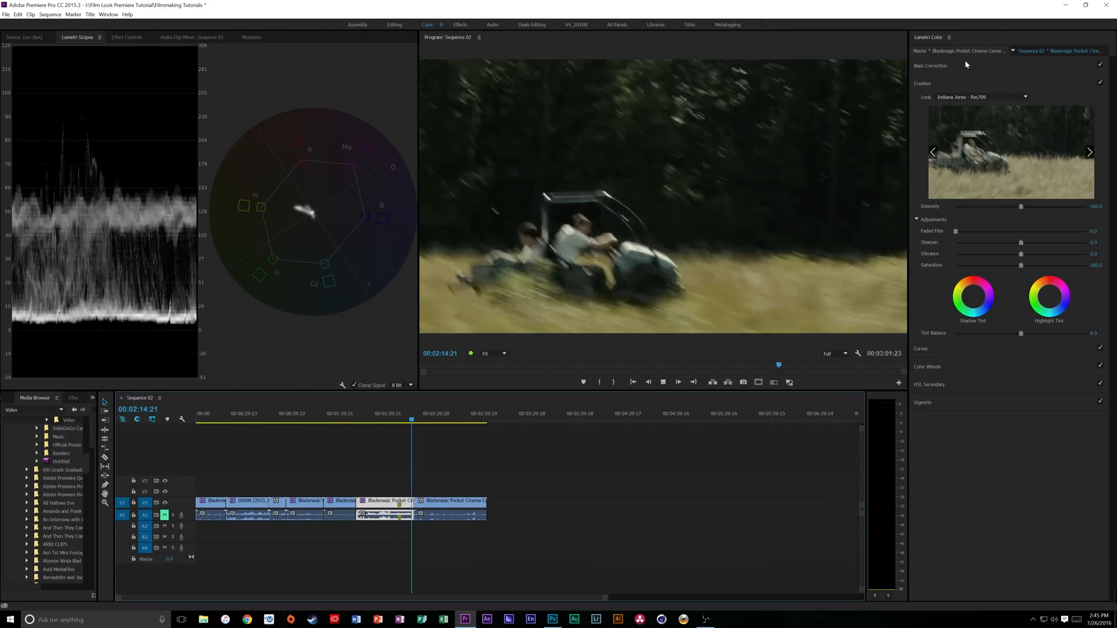
key("space")
Step: Refine the vehicle clip's basic correction to highlights about 49, shadows 22, blacks -11 and saturation 175, and play it back
left_click_drag(413, 419, 408, 419)
left_click(992, 62)
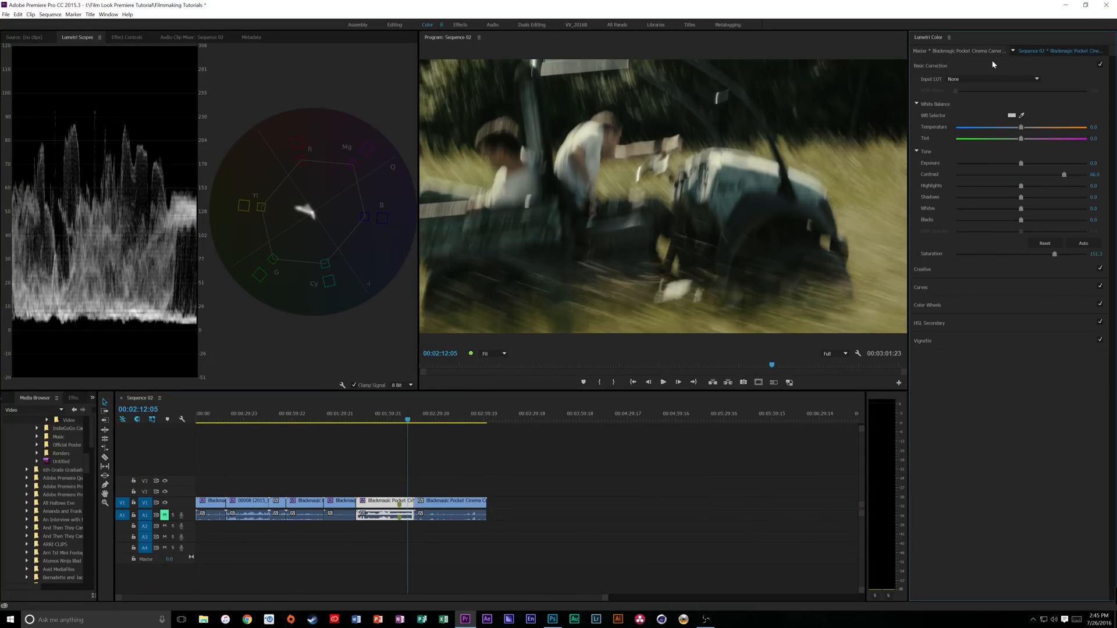
left_click_drag(1021, 198, 1009, 221)
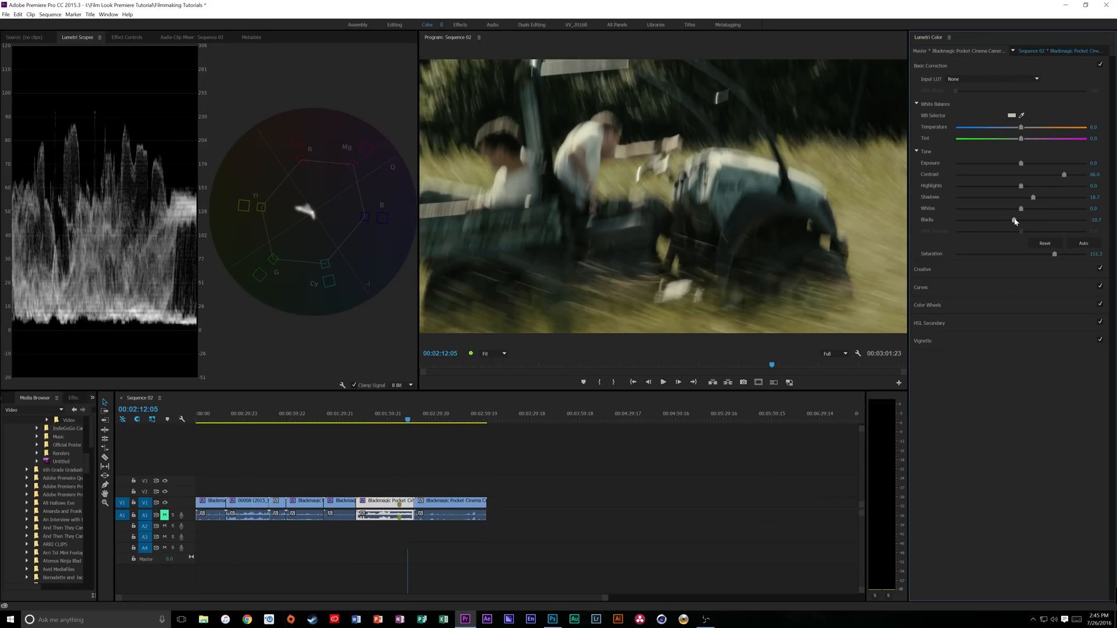
left_click(1042, 198)
left_click_drag(1059, 254, 1071, 256)
left_click(1036, 198)
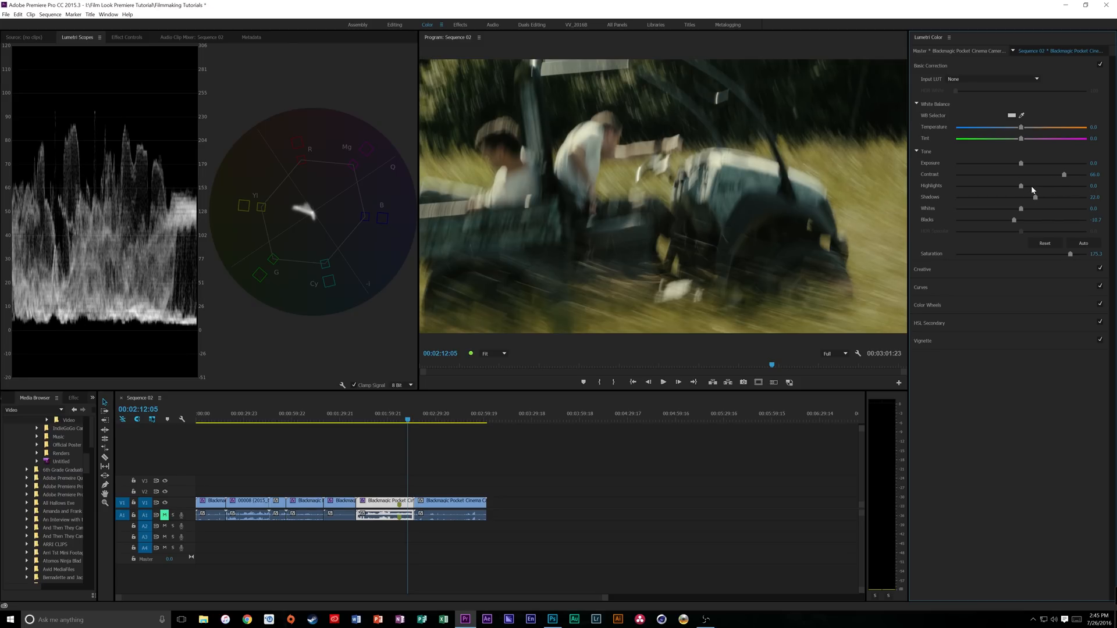
left_click(1018, 186)
left_click_drag(1018, 193, 1054, 190)
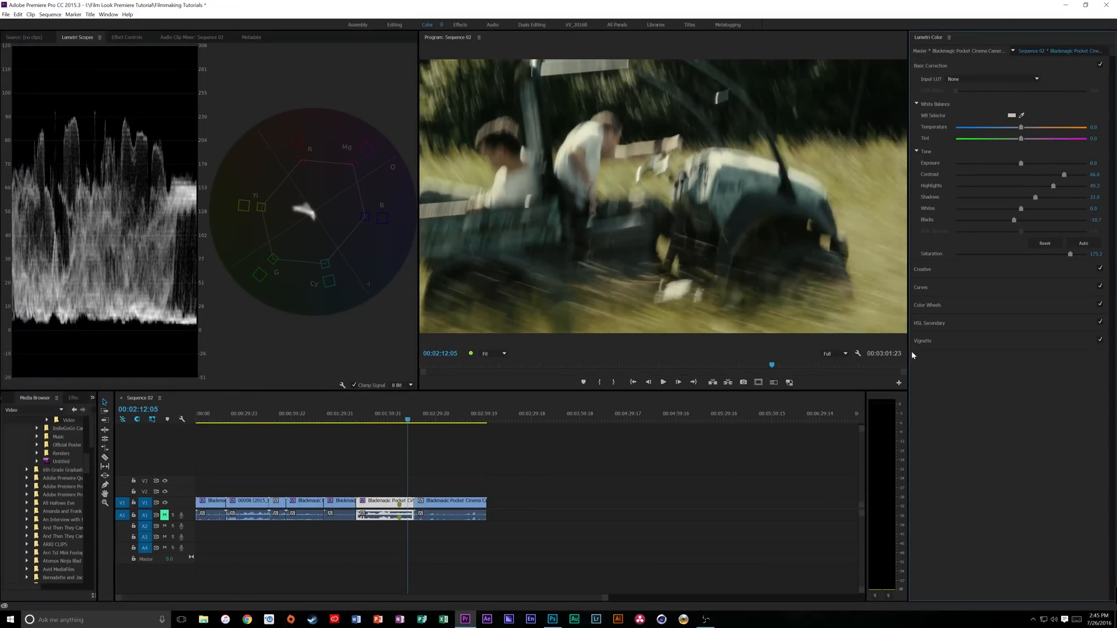
key("space")
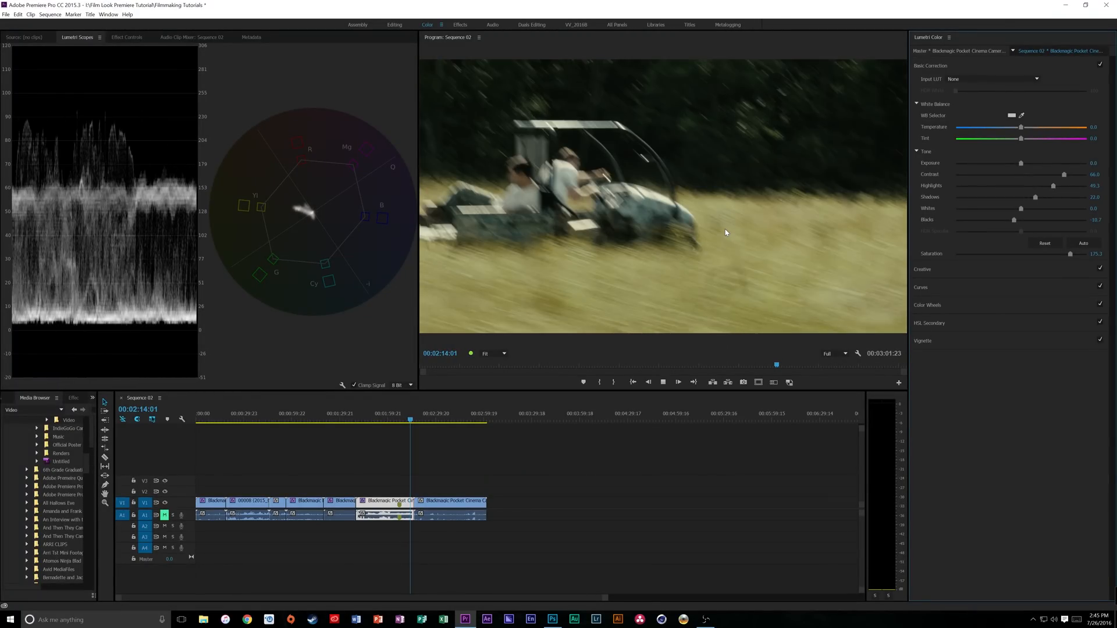
key("space")
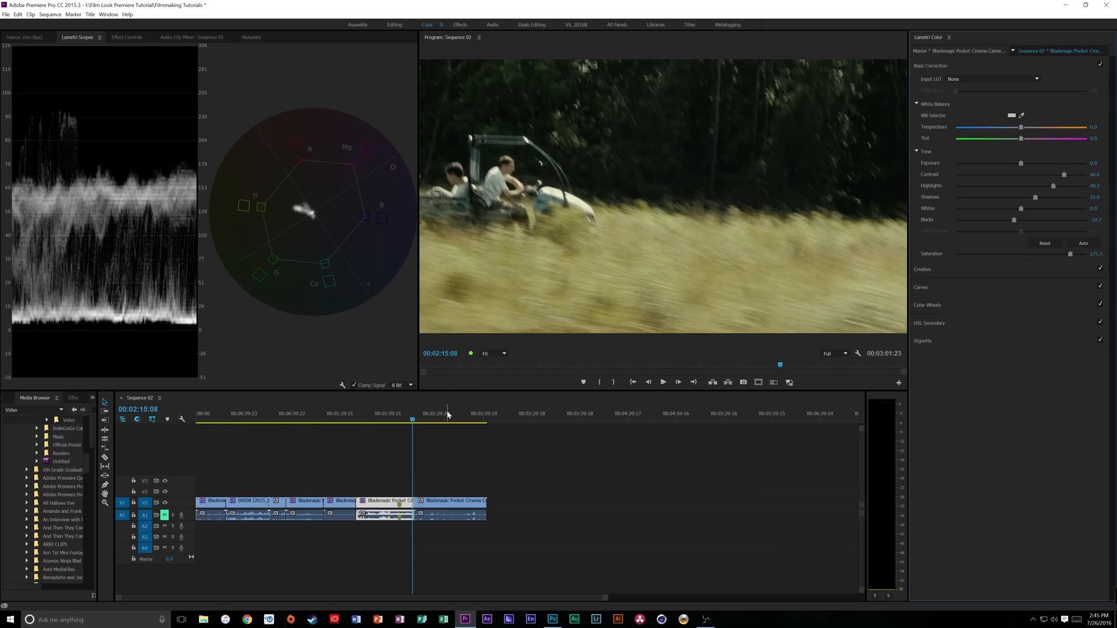
Step: Set the mirror clip's contrast to about 51 and correct its white balance by sampling the white bottle on the shelf
left_click(465, 418)
left_click_drag(470, 425, 478, 425)
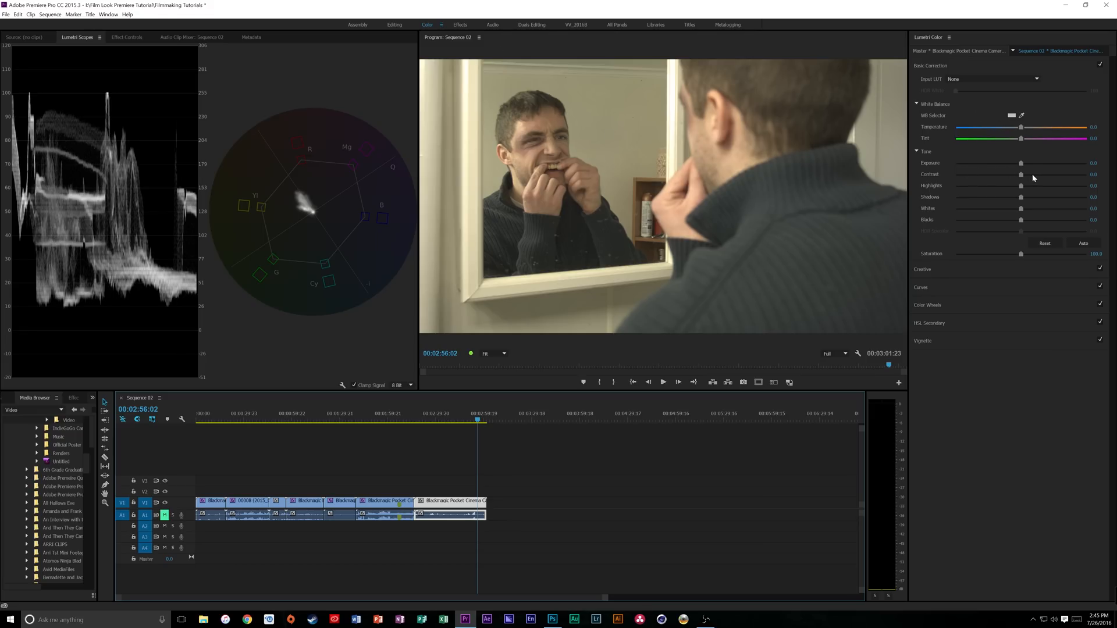
left_click_drag(1021, 175, 1055, 177)
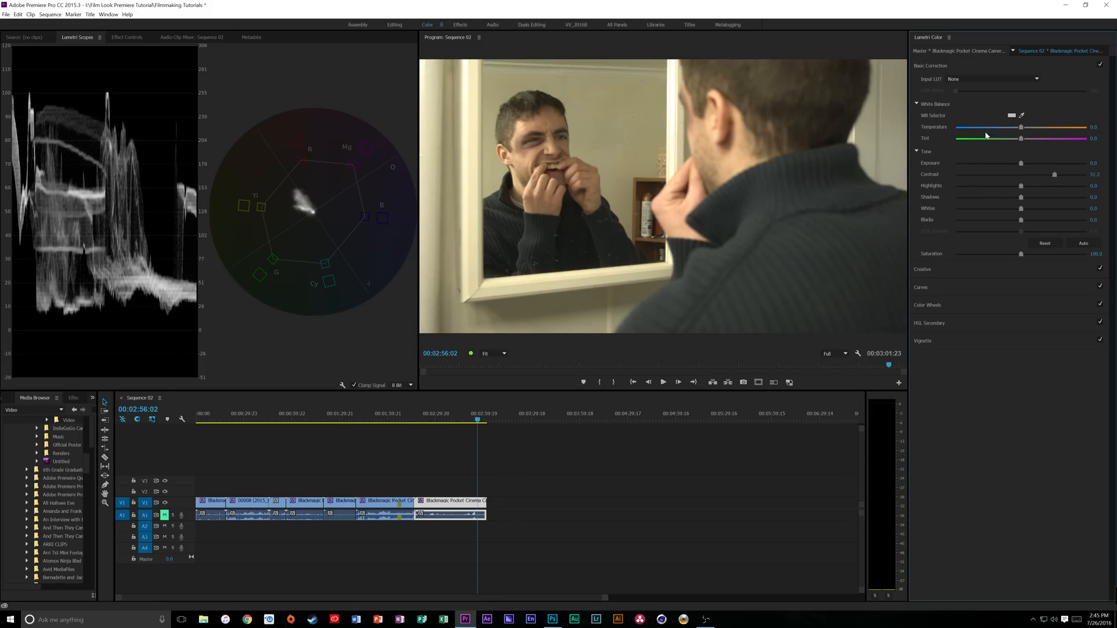
left_click(1023, 114)
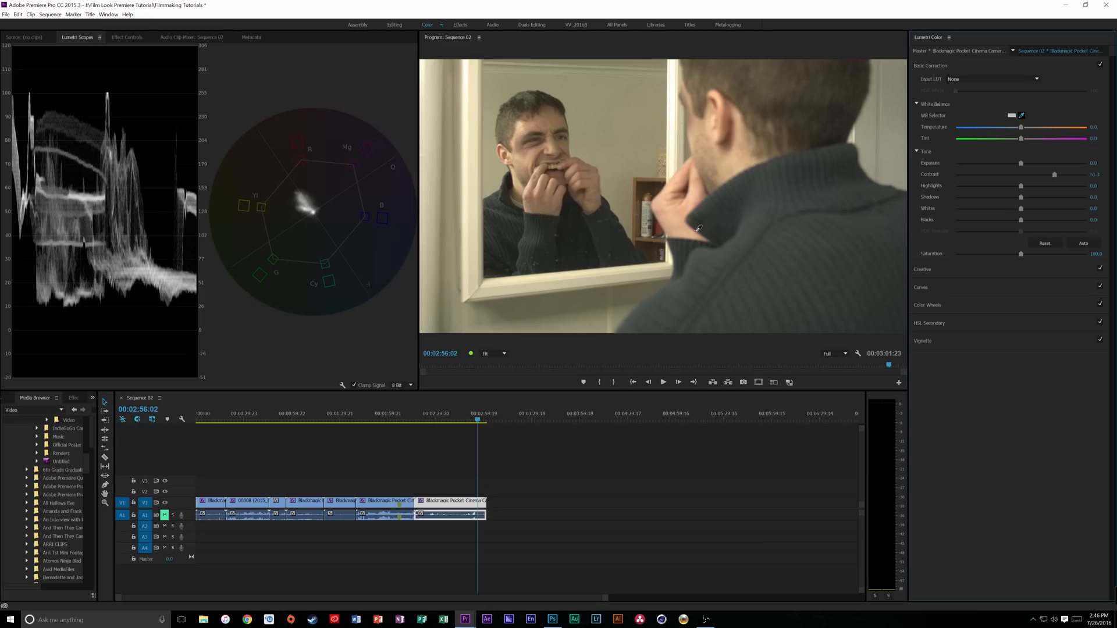
left_click(645, 203)
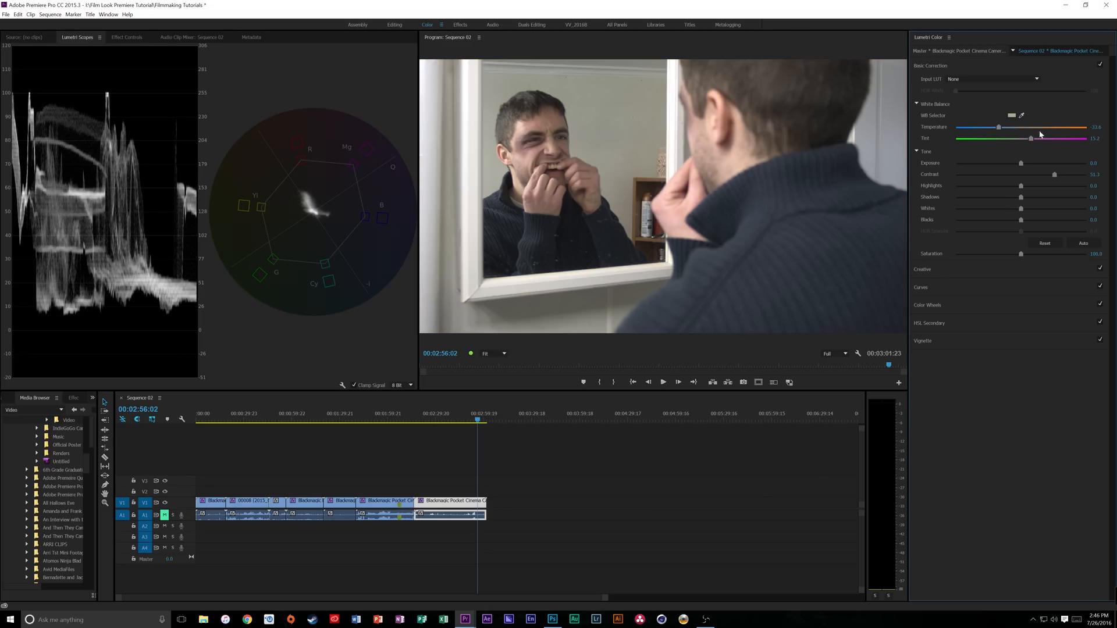
Step: Apply The Ring - Rec709 creative look to the mirror clip
left_click(943, 269)
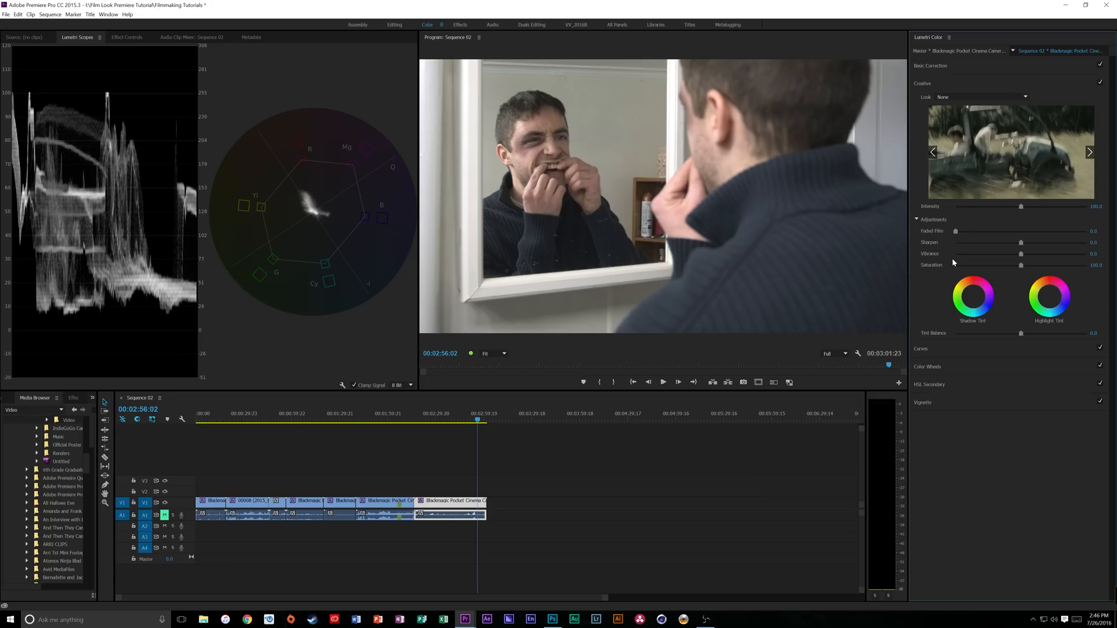
left_click(949, 100)
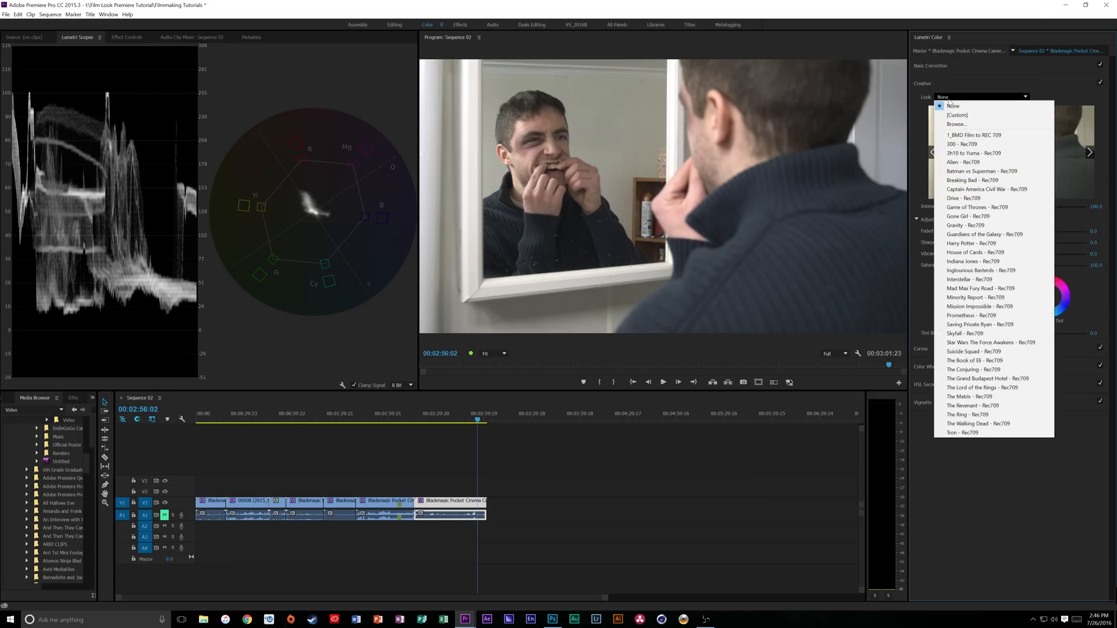
left_click(996, 416)
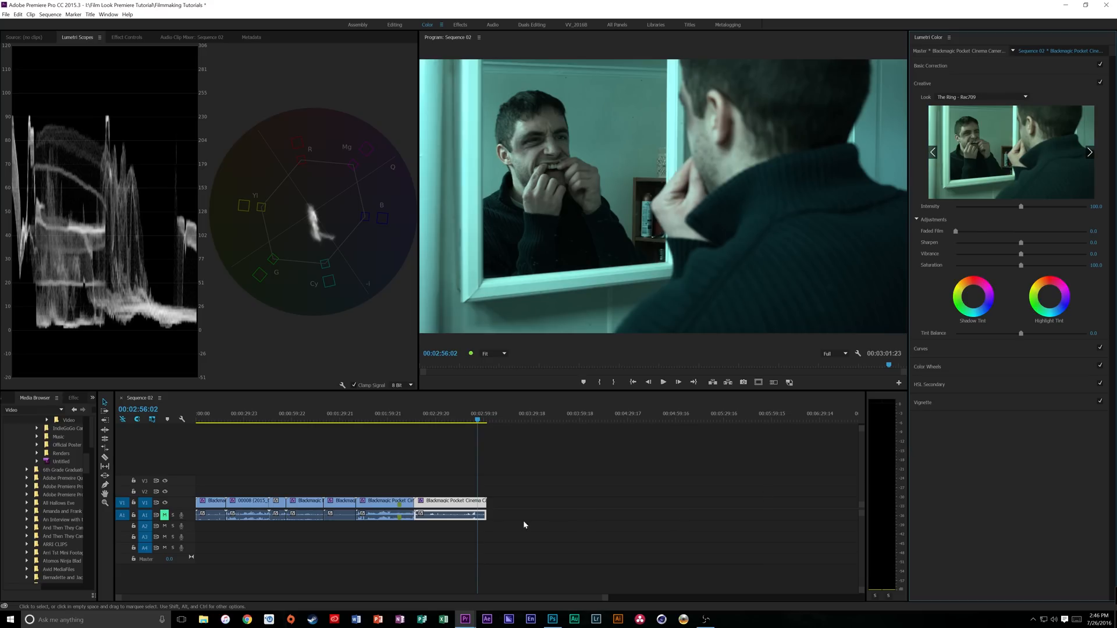
Step: Reduce The Ring look's intensity to about 75 on the mirror clip, with tint 0.7, highlights about 47 and shadows about 9
left_click_drag(1010, 205, 1004, 207)
left_click(966, 67)
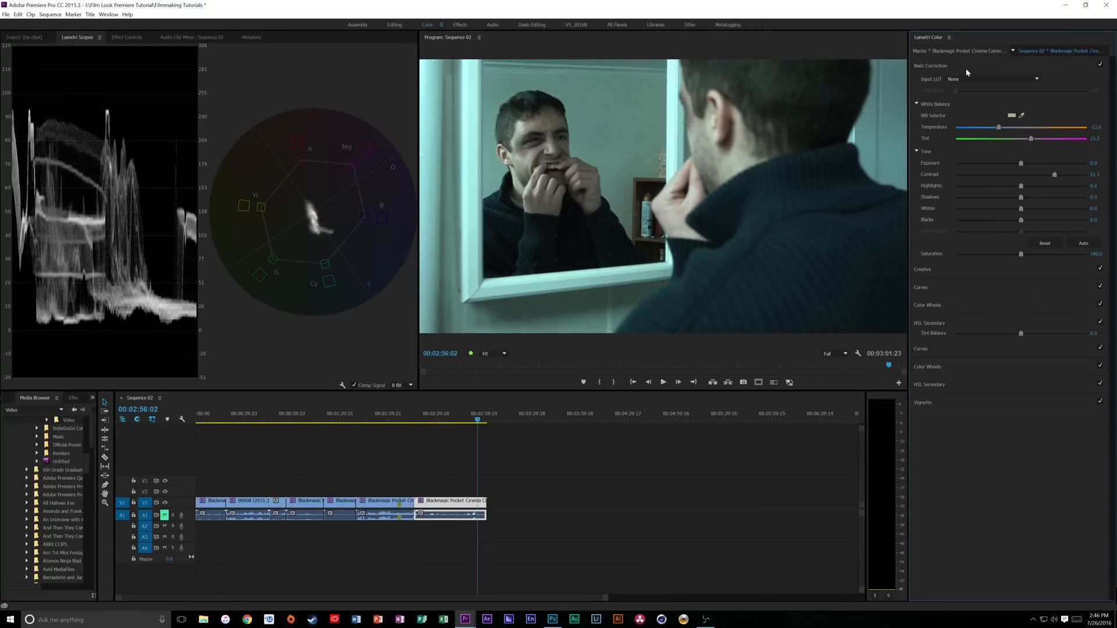
left_click_drag(1023, 139, 1021, 141)
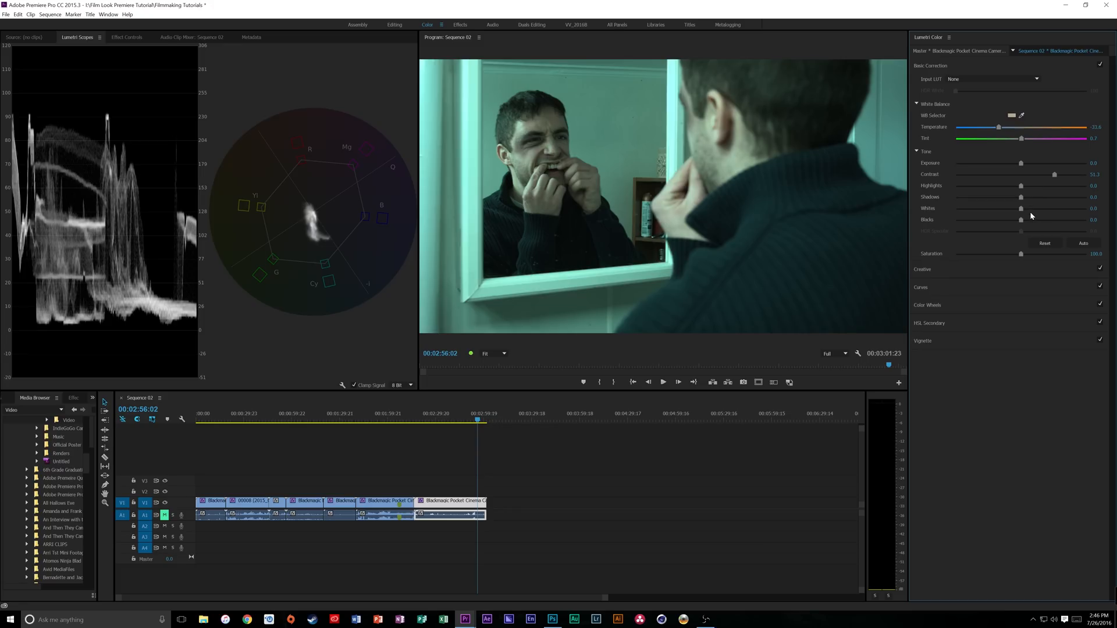
mouse_move(1021, 185)
left_mouse_down()
mouse_move(1057, 184)
mouse_move(1026, 198)
left_mouse_up()
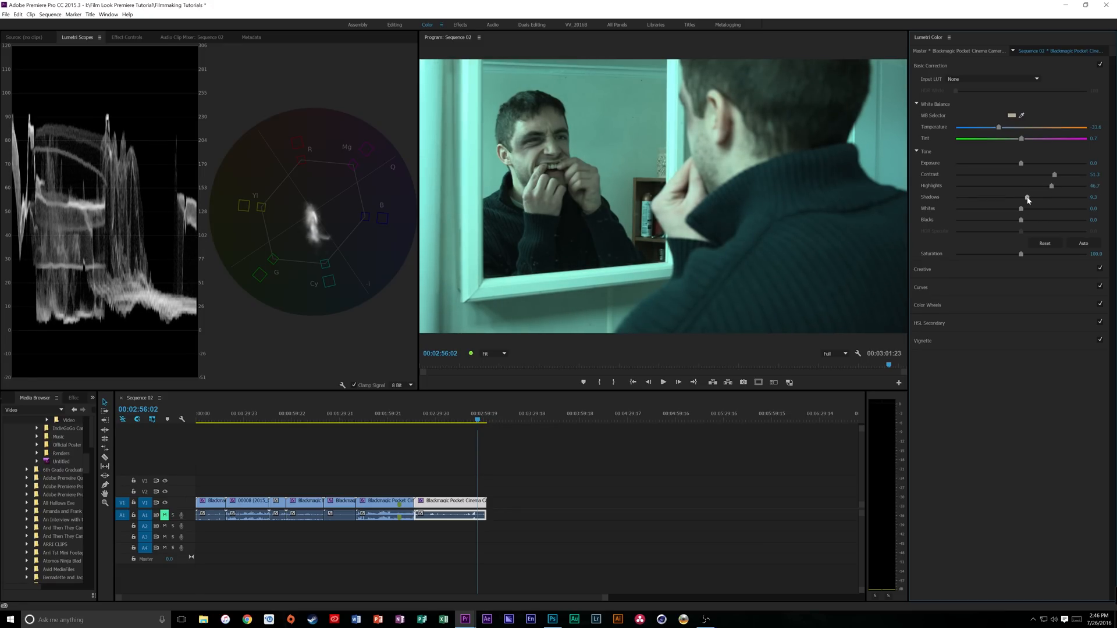
Step: Add a subtle dark vignette of about -0.3 to the mirror clip, play it back and reopen its creative look settings
left_click(926, 341)
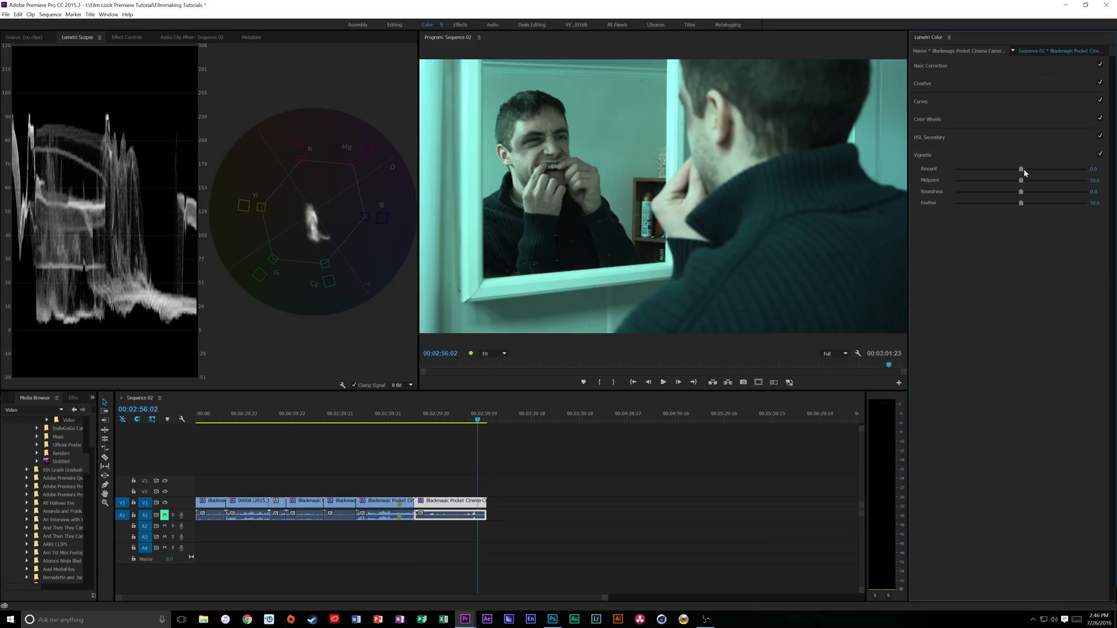
left_click_drag(1021, 169, 1014, 170)
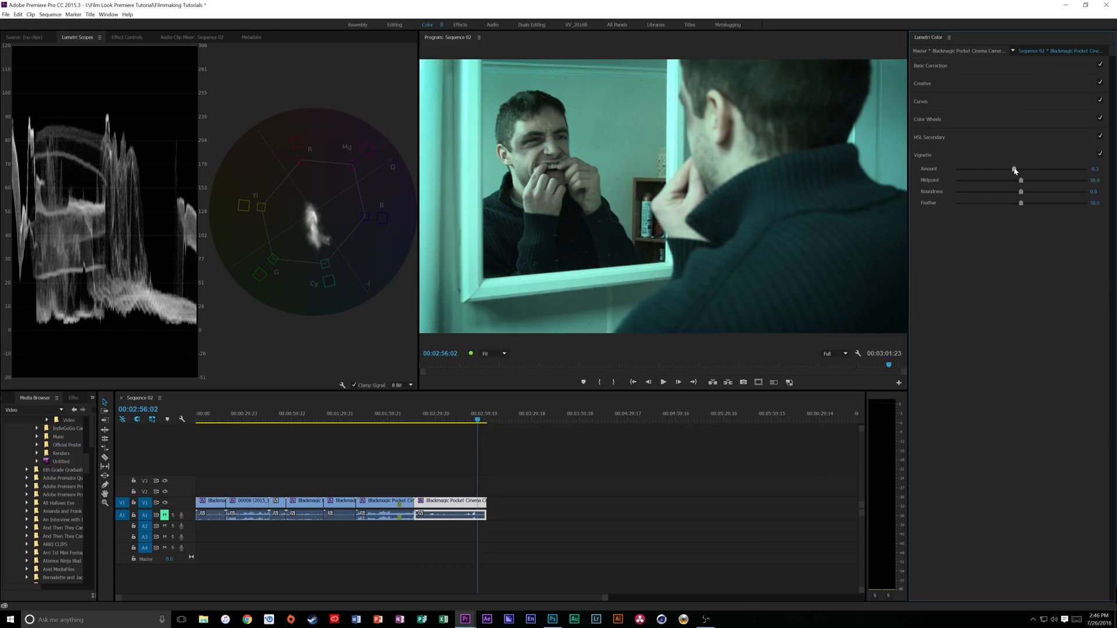
key("space")
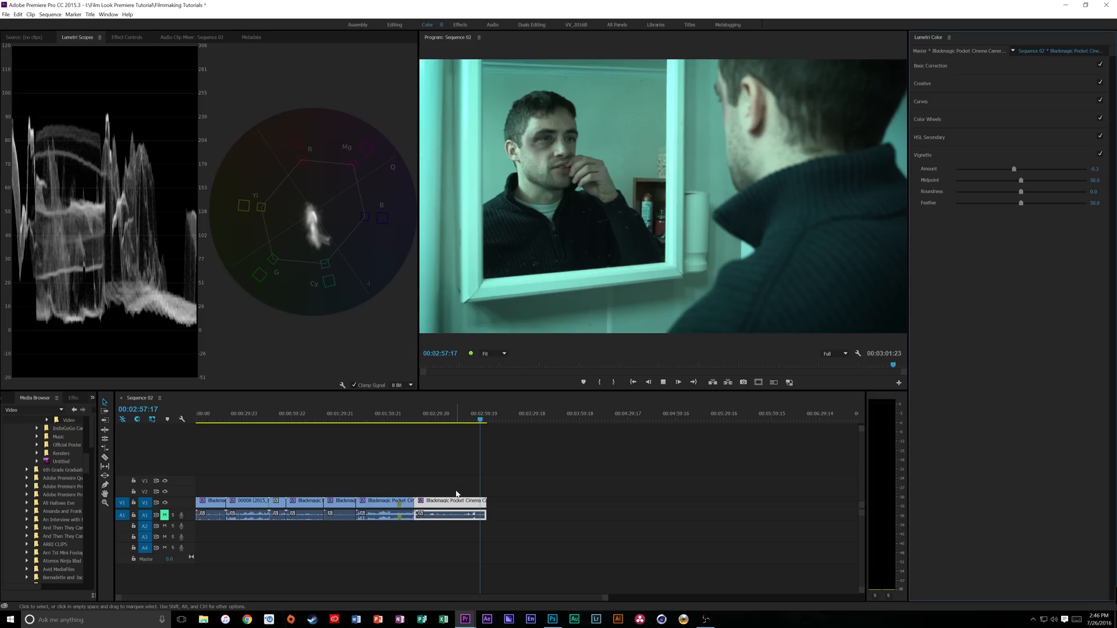
key("space")
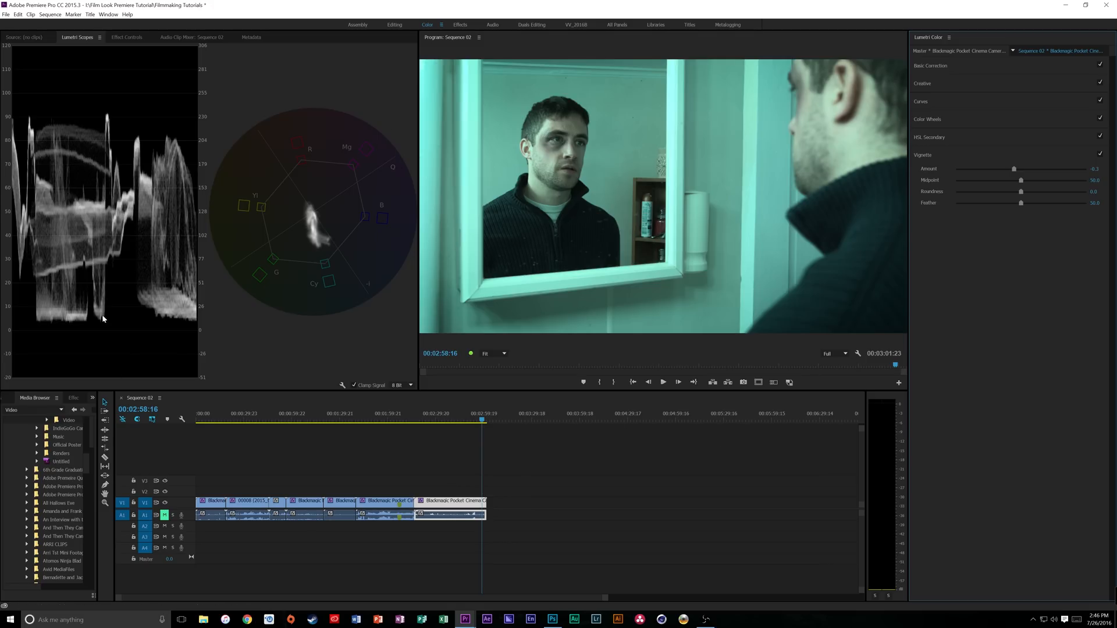
left_click(938, 85)
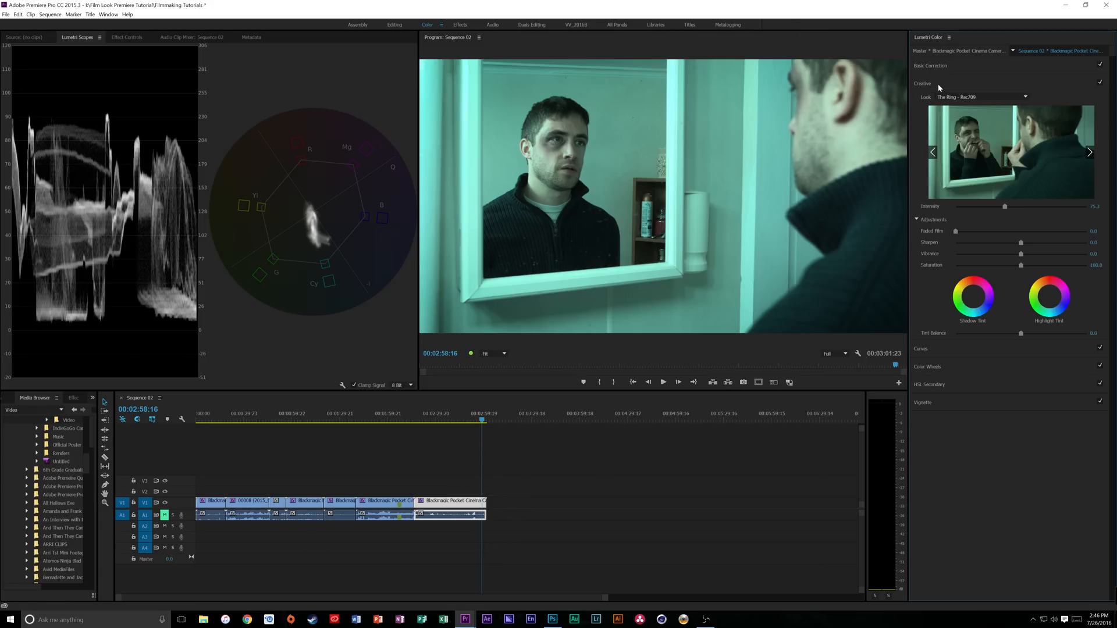
Step: Switch to the Editing workspace, open Sequence 01 and scrub through its first clip of the woman
left_click(398, 24)
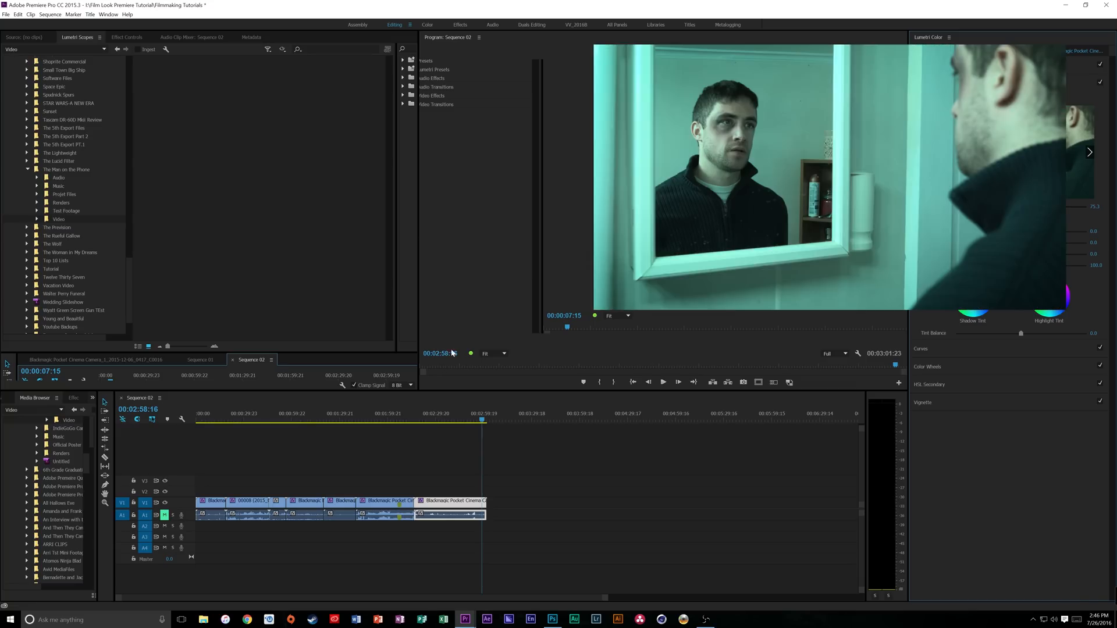
left_click(209, 360)
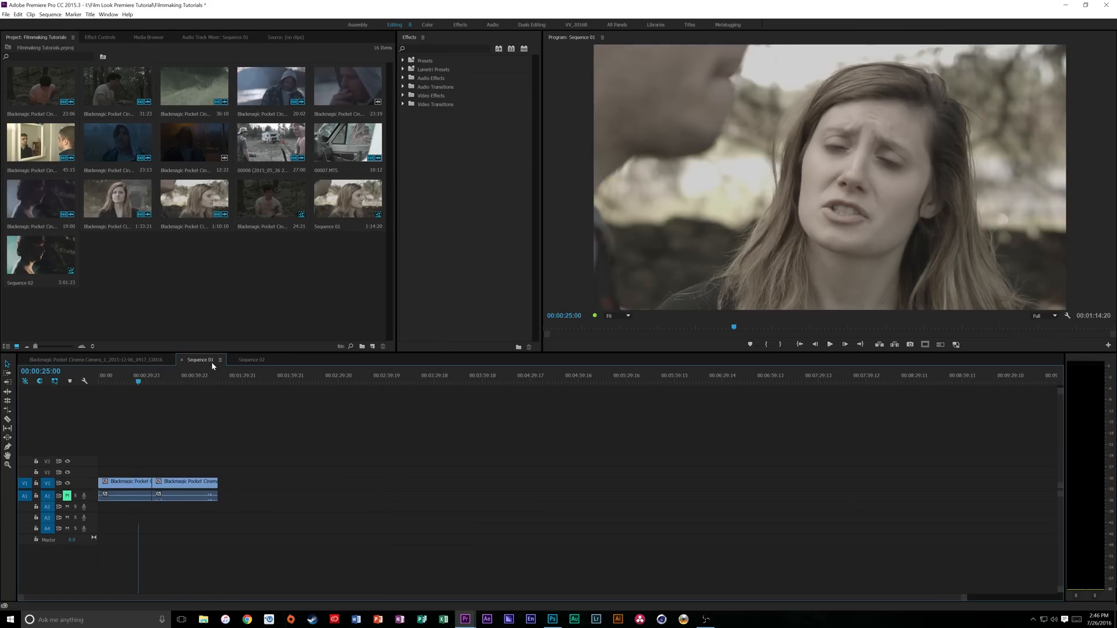
mouse_move(147, 380)
left_mouse_down()
mouse_move(167, 383)
mouse_move(140, 387)
mouse_move(172, 390)
mouse_move(146, 385)
left_mouse_up()
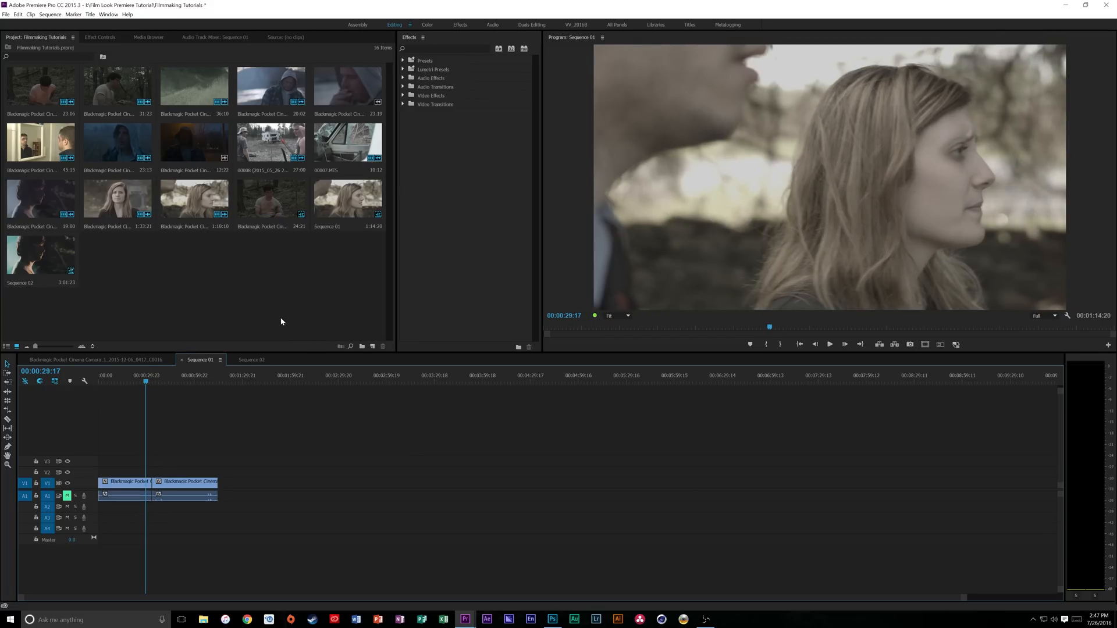
Step: Create a 1920 × 1080 adjustment layer at 23.976 fps and place it on V3 across both clips of Sequence 01
right_click(172, 310)
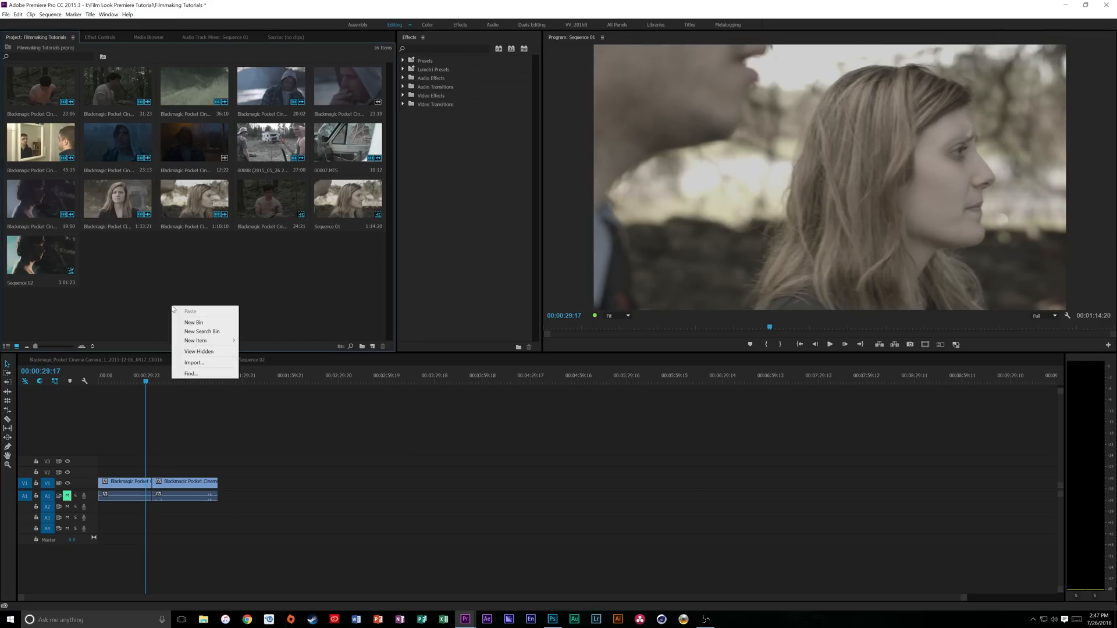
mouse_move(216, 344)
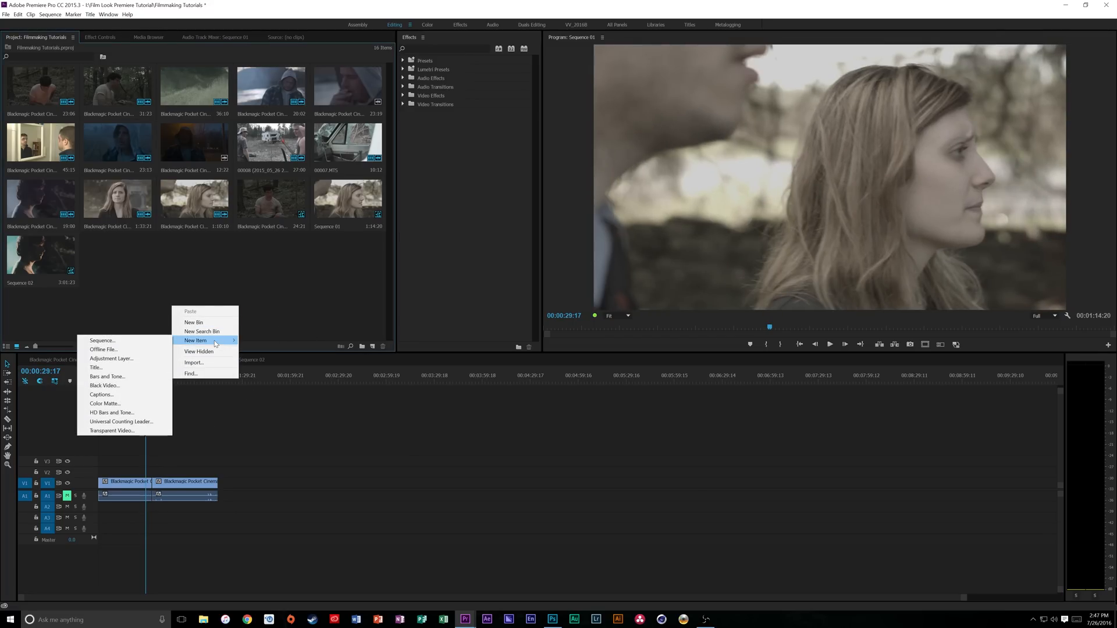
left_click(108, 359)
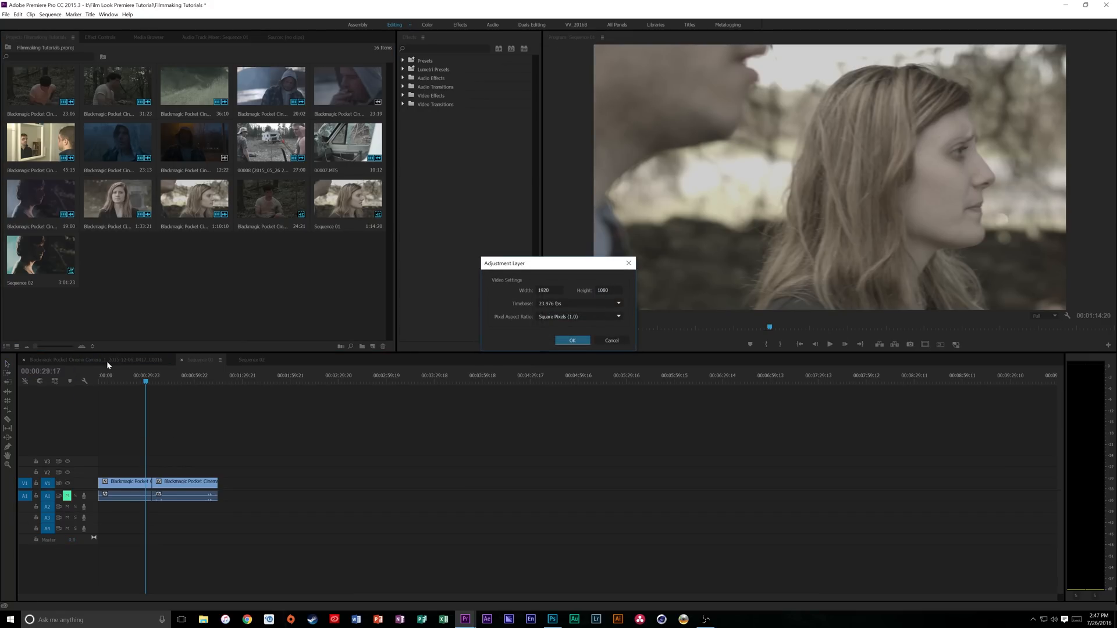
left_click(576, 341)
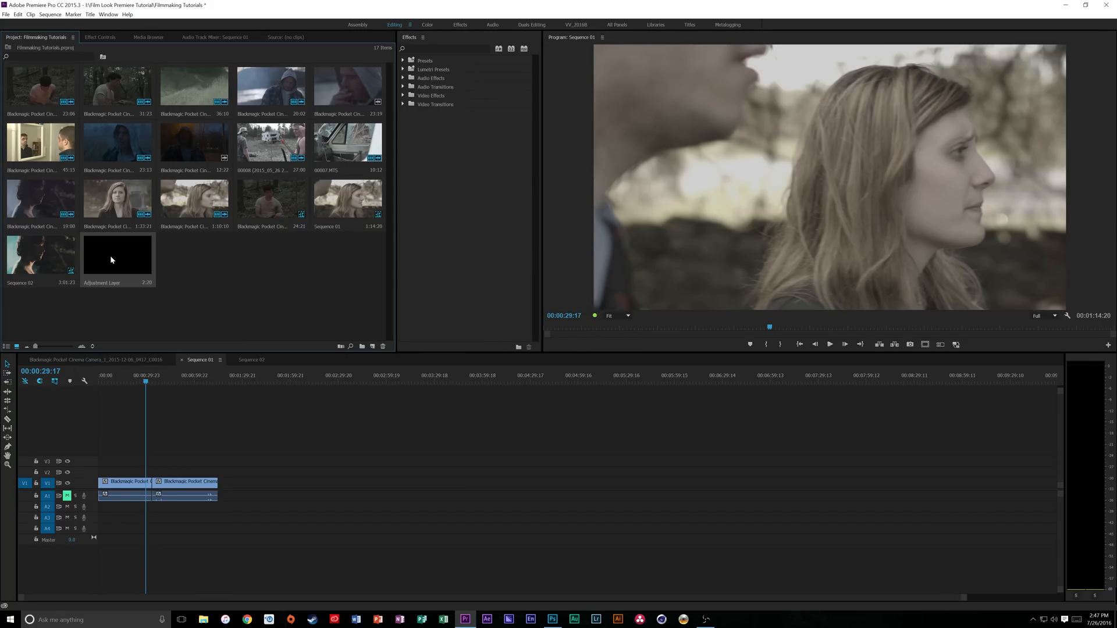
left_click_drag(112, 260, 218, 471)
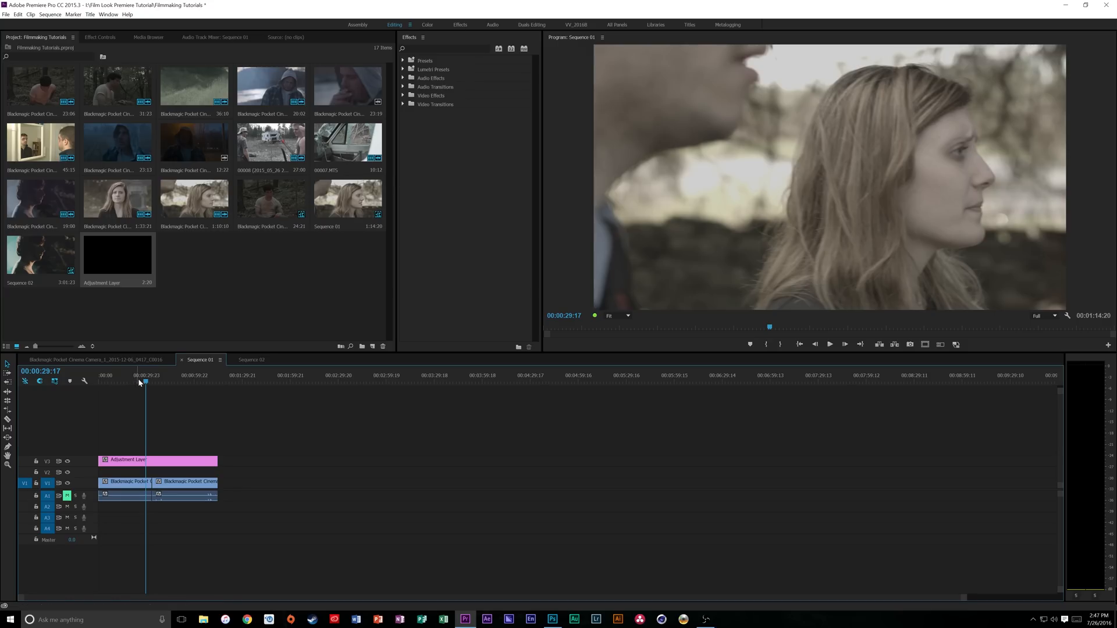
Step: Switch to the Color workspace and scrub between the two ungraded clips of the woman
left_click(161, 379)
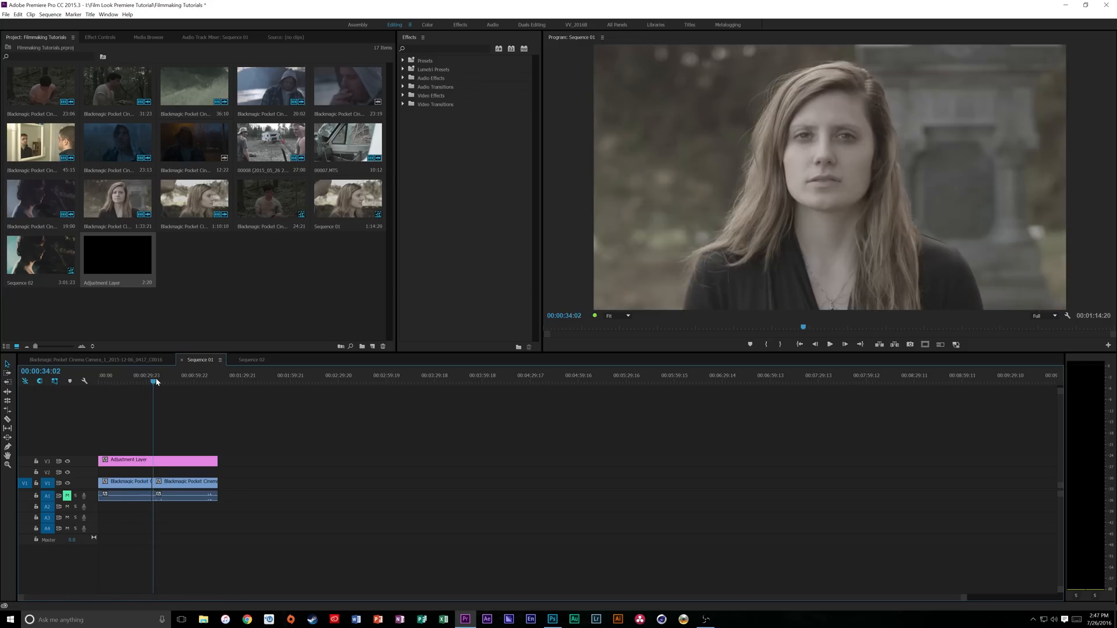
left_click(429, 25)
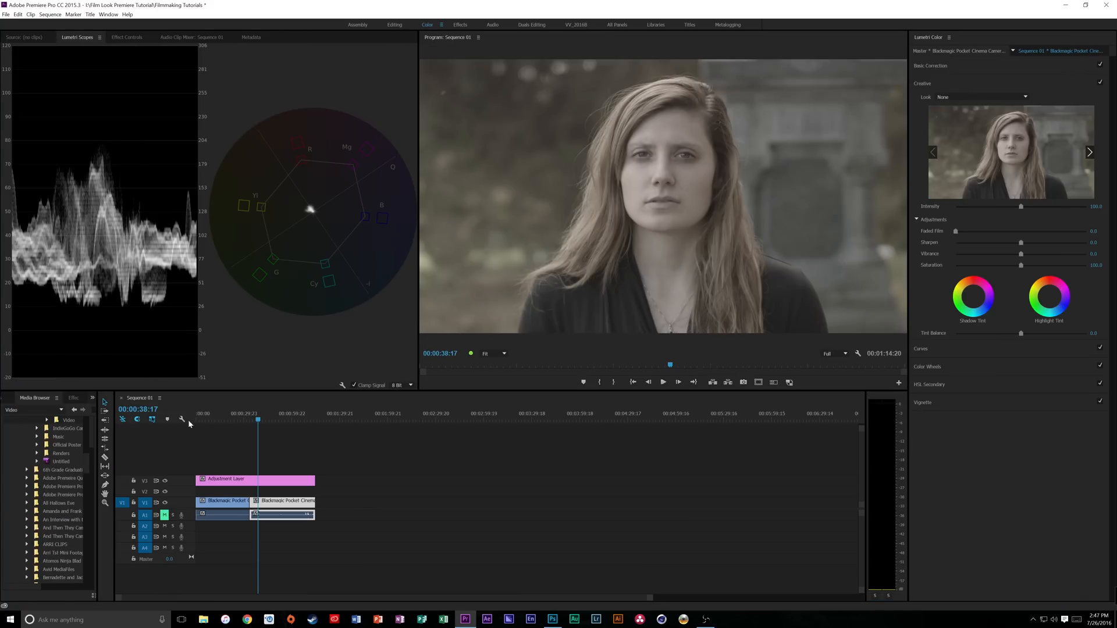
left_click_drag(243, 415, 257, 416)
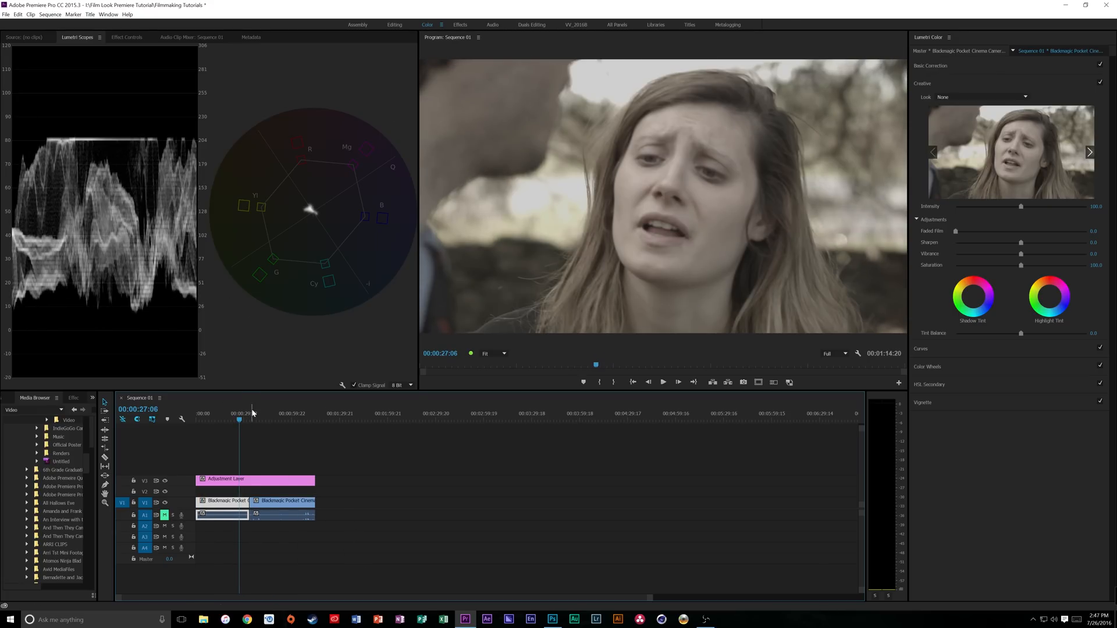
left_click_drag(251, 407, 244, 419)
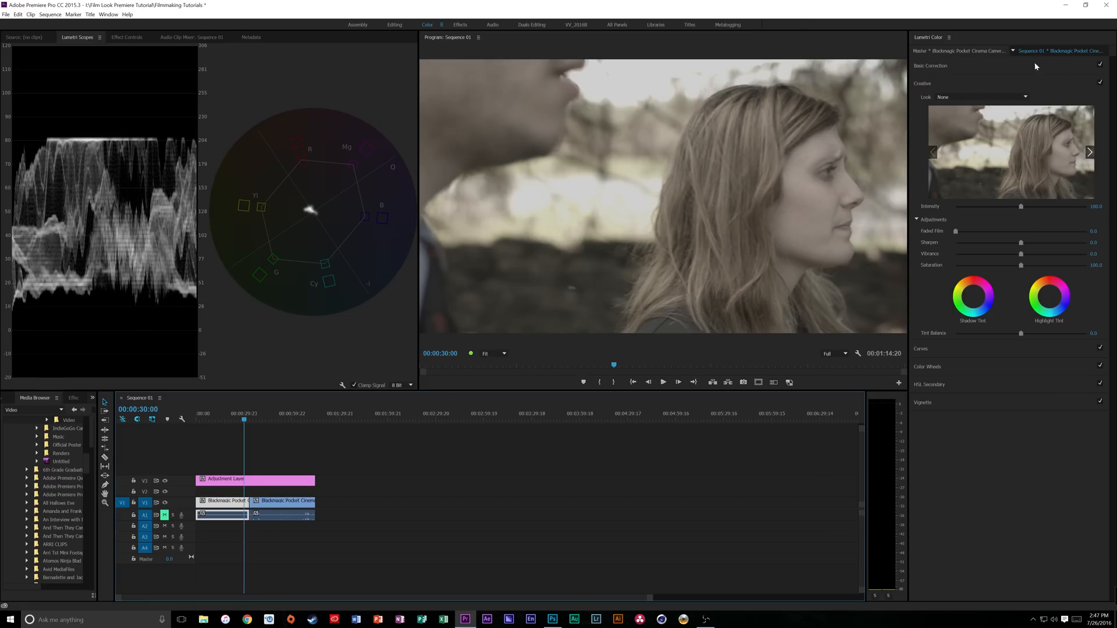
Step: Set the first clip's contrast to about 69, saturation to about 158 and temperature to about -5
left_click(957, 69)
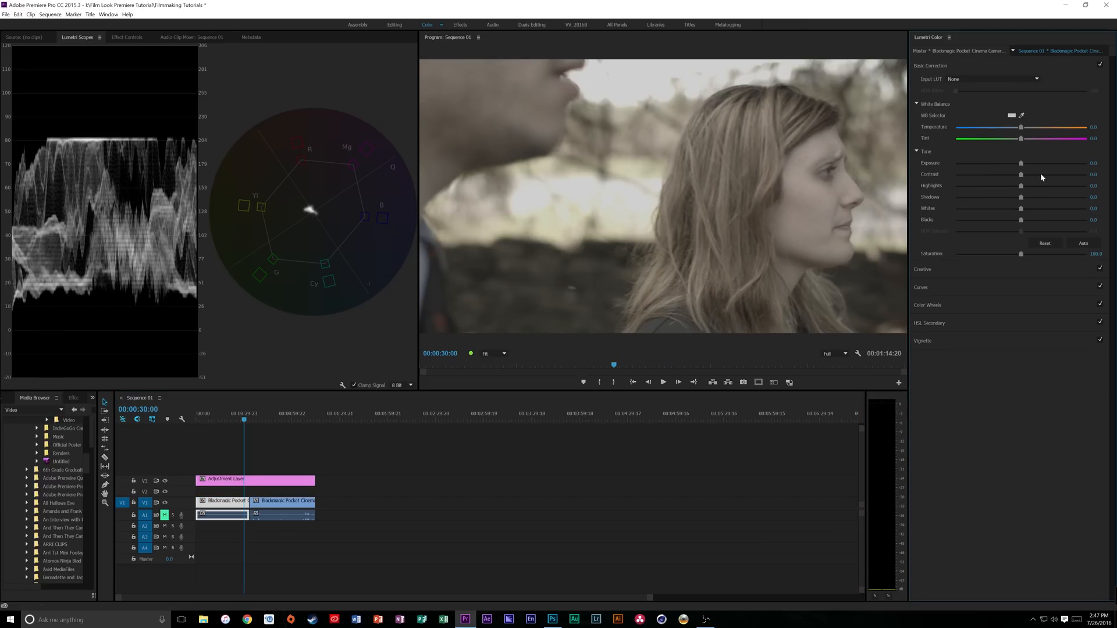
left_click_drag(1040, 173, 1067, 177)
left_click_drag(1056, 258, 1059, 254)
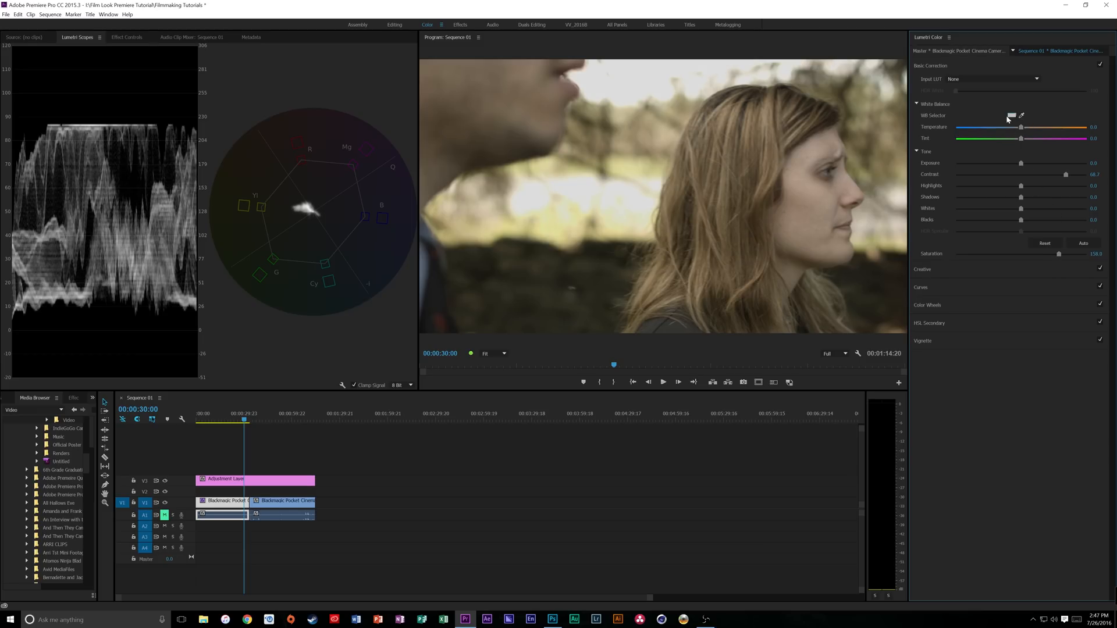
left_click_drag(1020, 128, 1018, 129)
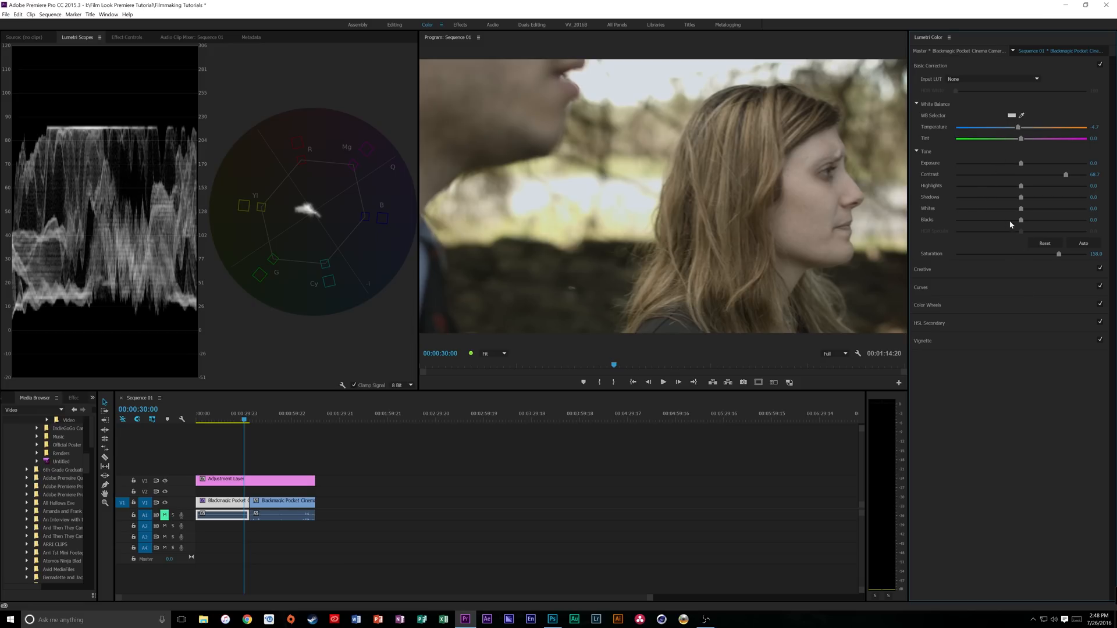
Step: Refine the first clip to blacks about -25, shadows about 11, highlights about -25 and saturation about 169, and check another frame
left_click_drag(1021, 221, 1004, 221)
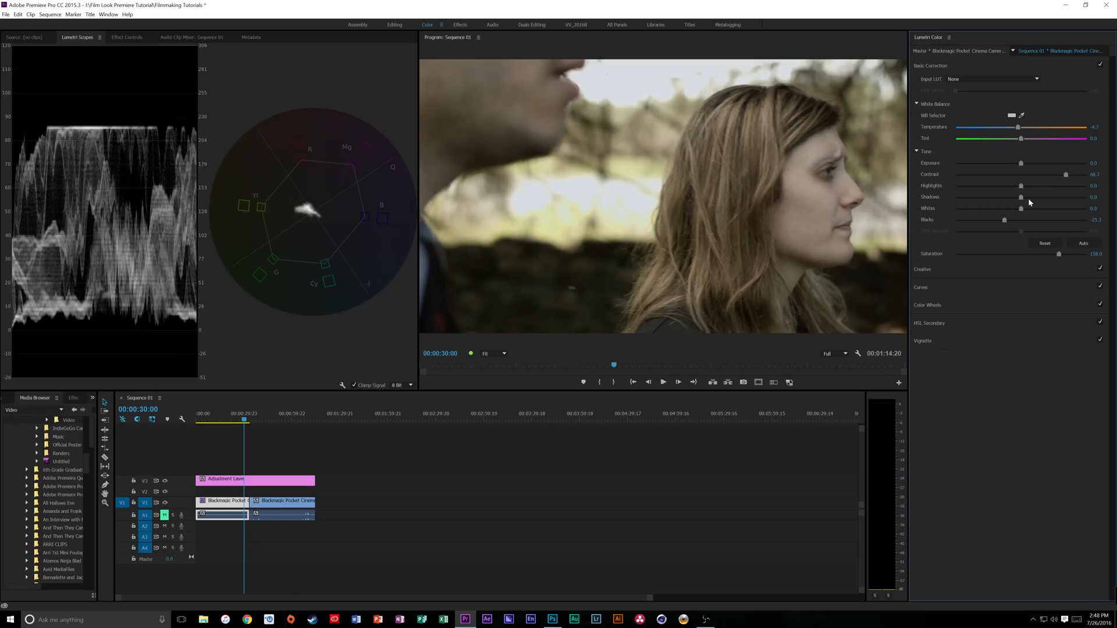
left_click(1028, 198)
left_click_drag(1021, 186, 1005, 189)
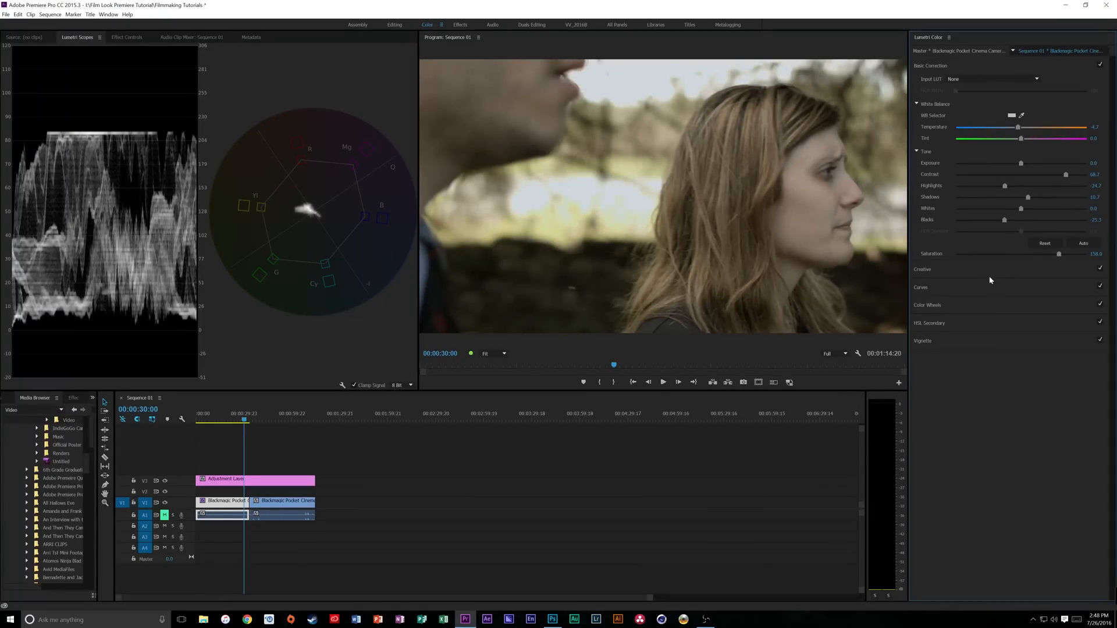
left_click_drag(1069, 255, 1066, 255)
left_click(226, 414)
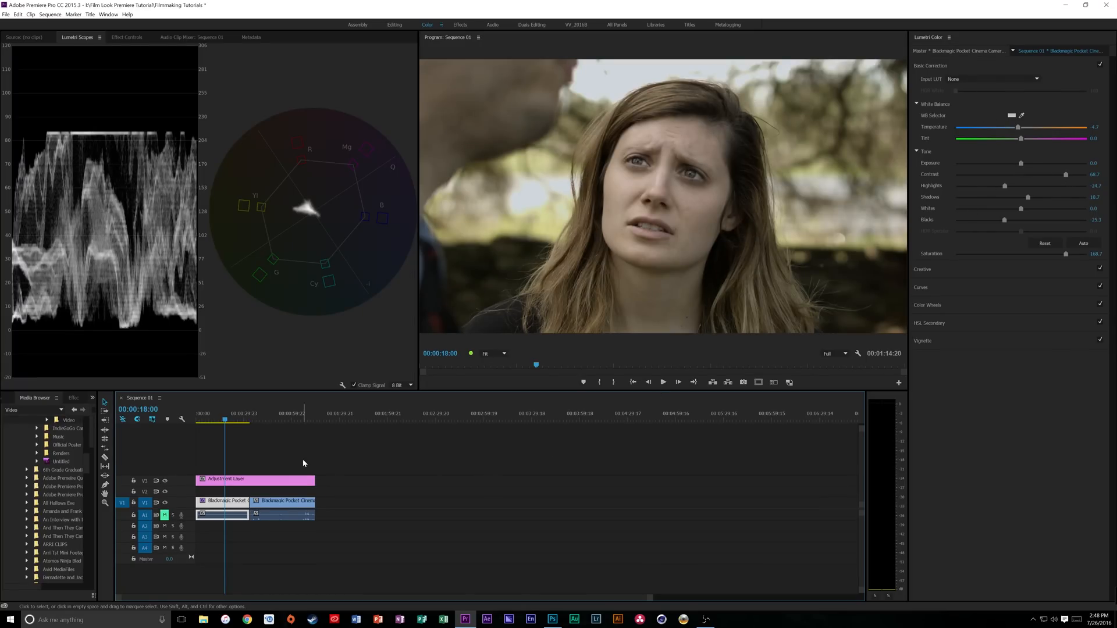
Step: Set the second clip's saturation to about 181 and contrast to about 58, and compare it with the first clip
left_click(265, 419)
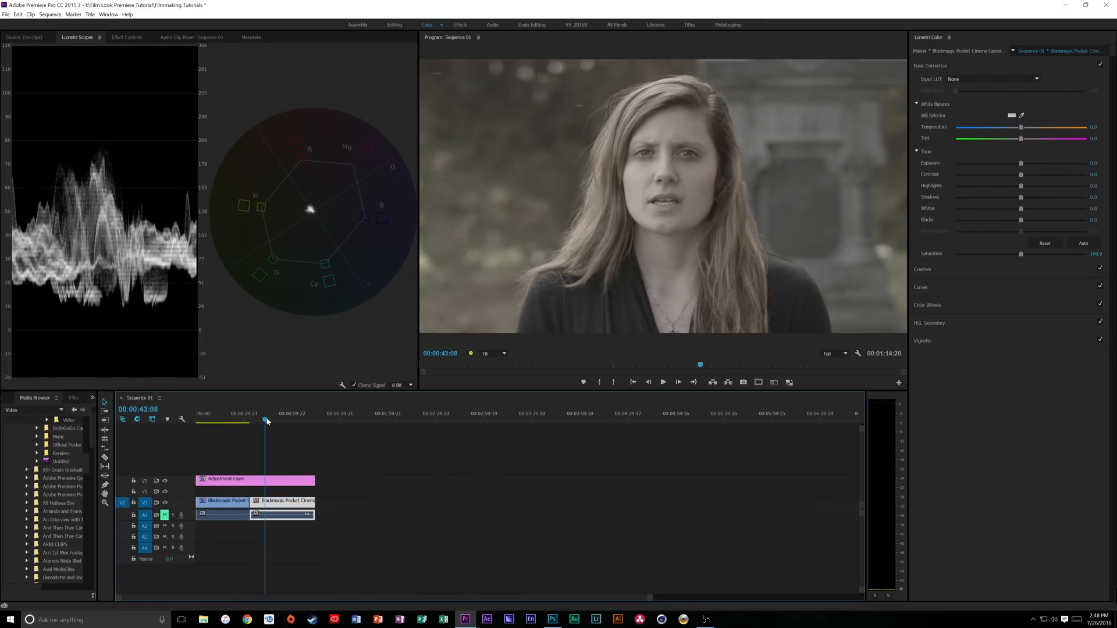
left_click_drag(1040, 257, 1074, 254)
left_click_drag(1022, 174, 1060, 174)
left_click(222, 418)
left_click(257, 419)
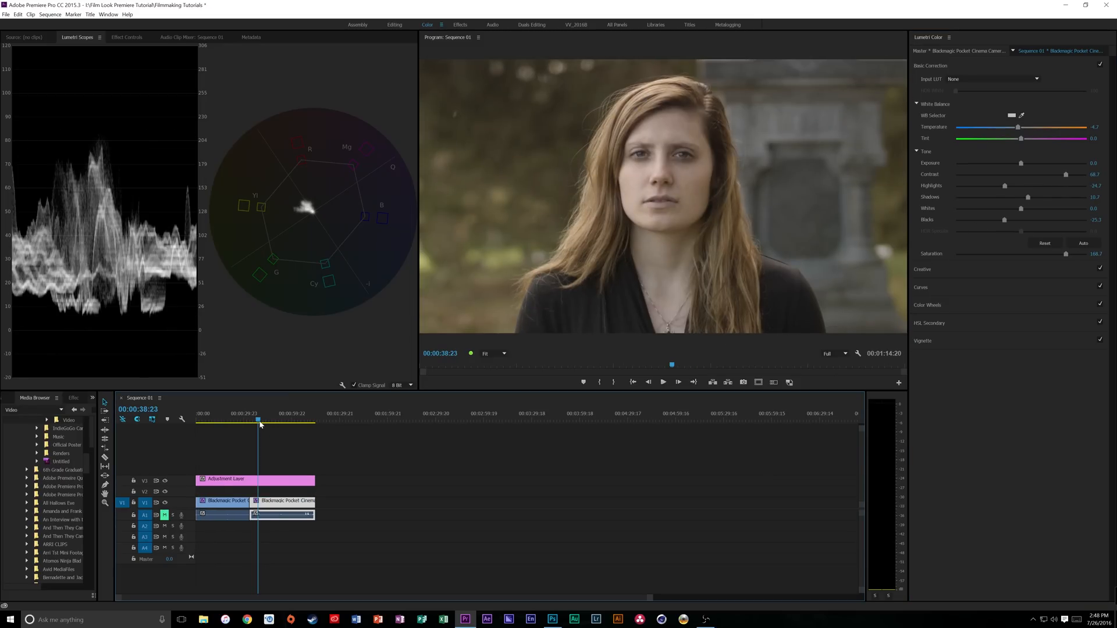
Step: Match the second clip to the first with highlights about 33, shadows about 10 and blacks about -31, scrubbing to compare
left_click_drag(1012, 224, 1041, 188)
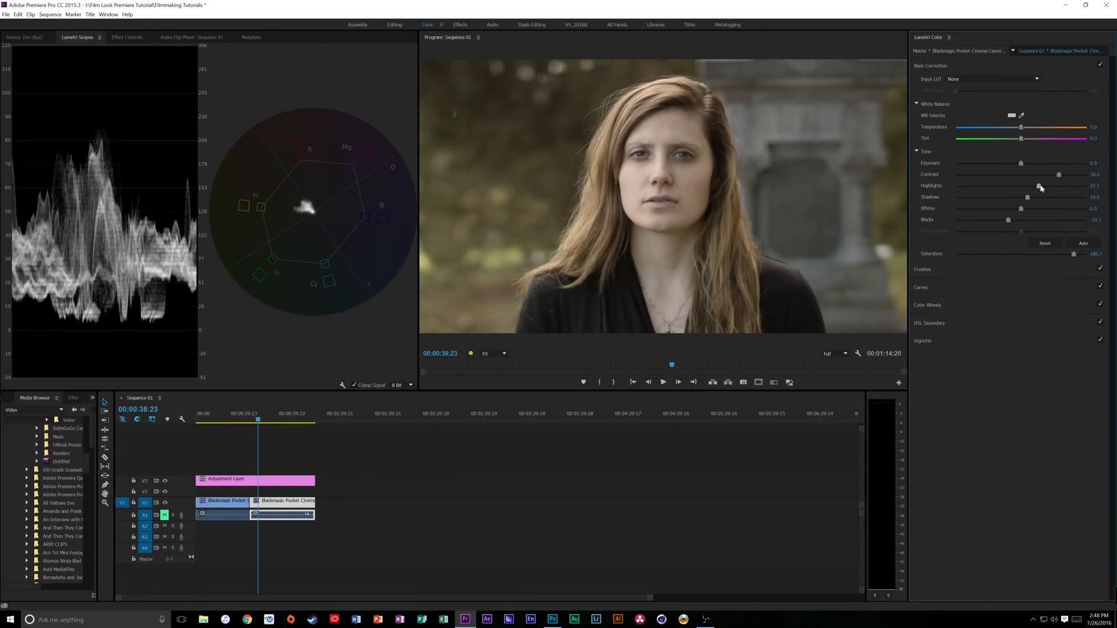
left_click(247, 417)
mouse_move(247, 417)
left_mouse_down()
mouse_move(269, 415)
mouse_move(246, 414)
mouse_move(263, 403)
left_mouse_up()
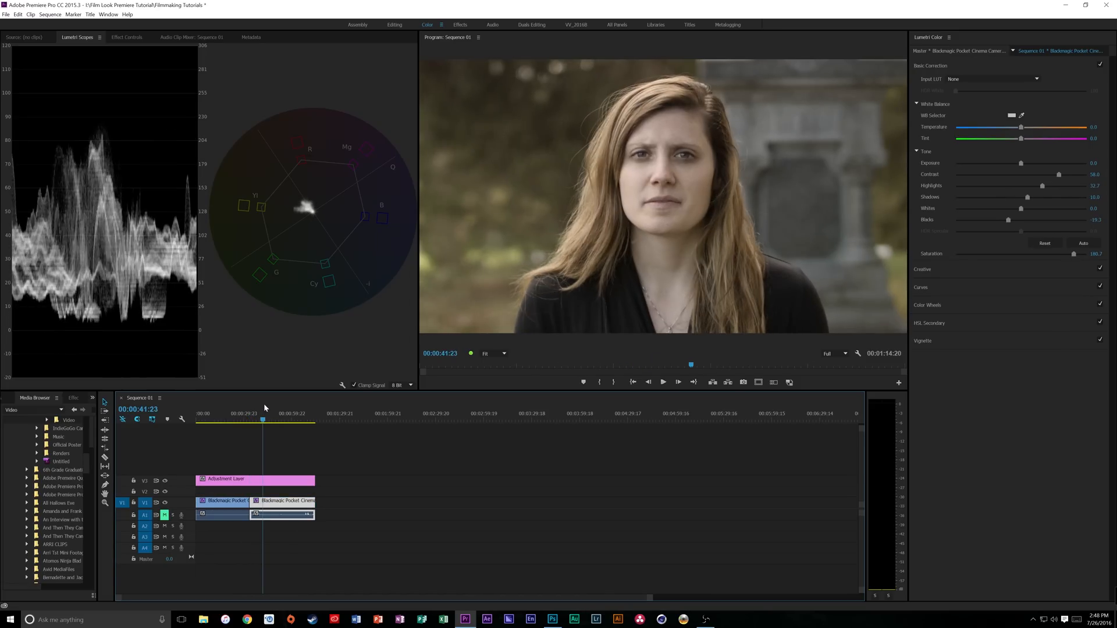
left_click(1001, 220)
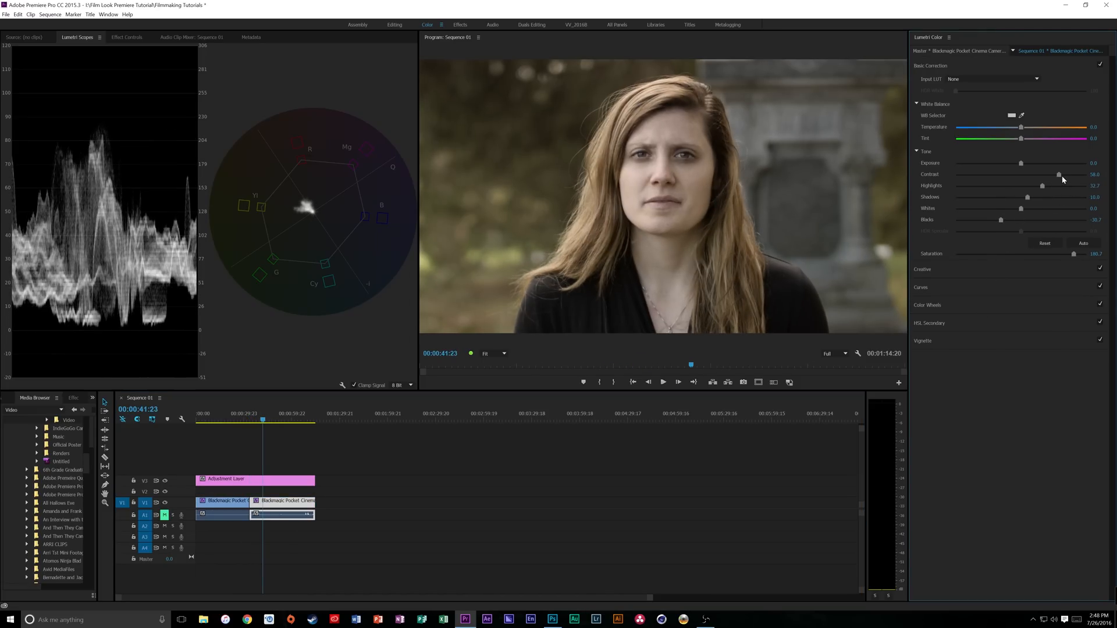
mouse_move(262, 414)
left_mouse_down()
mouse_move(247, 414)
mouse_move(265, 413)
left_mouse_up()
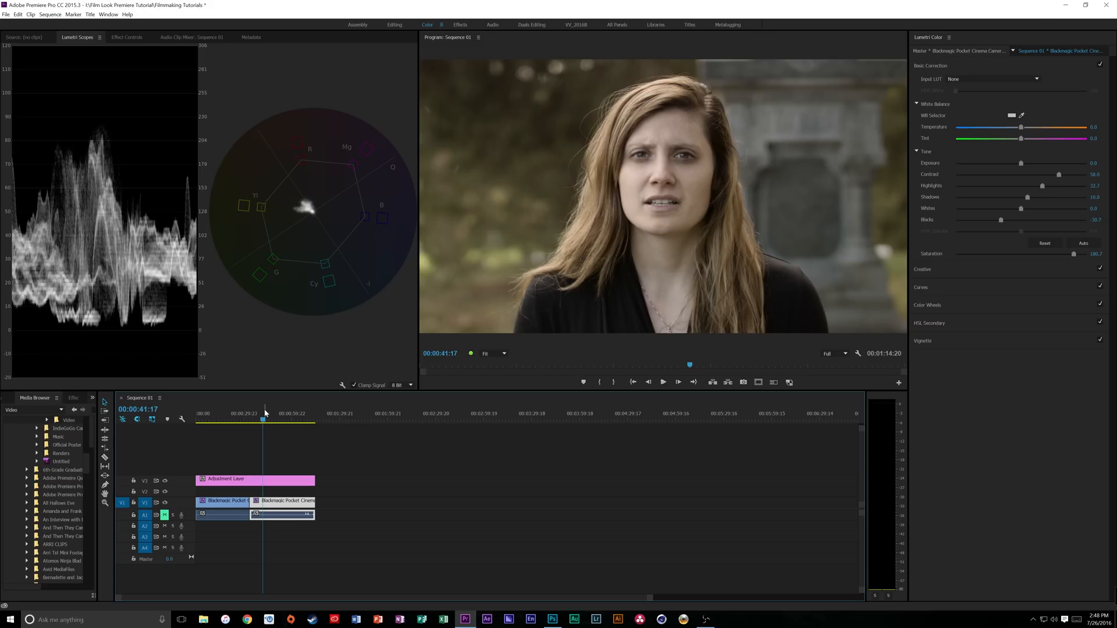
Step: Apply the Harry Potter - Rec709 look to the adjustment layer at about 74 intensity and save the project
left_click(283, 478)
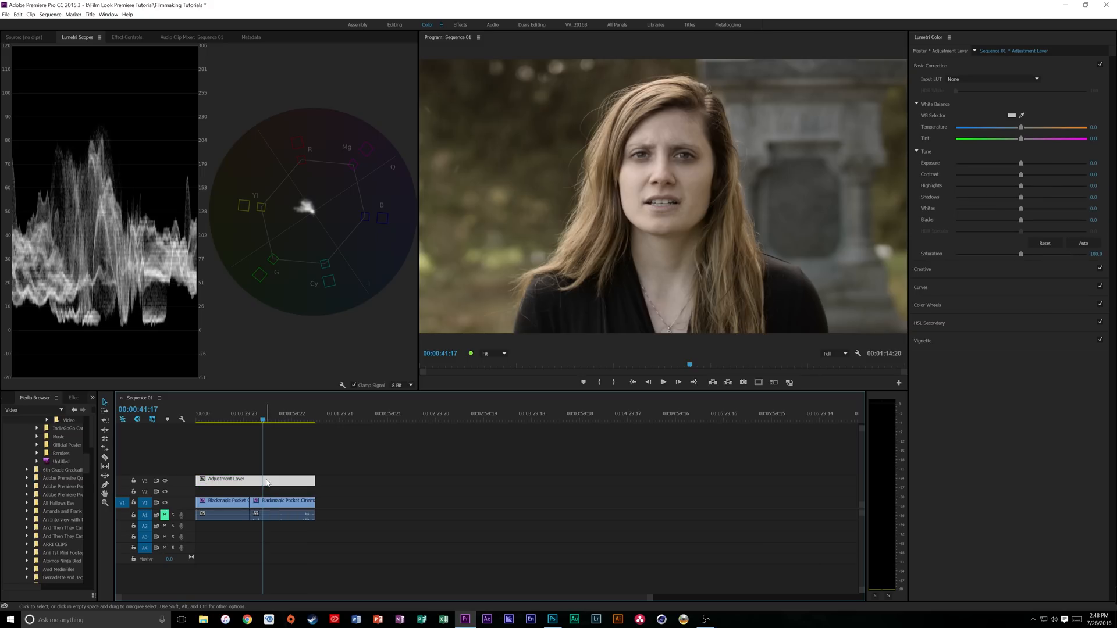
left_click(923, 270)
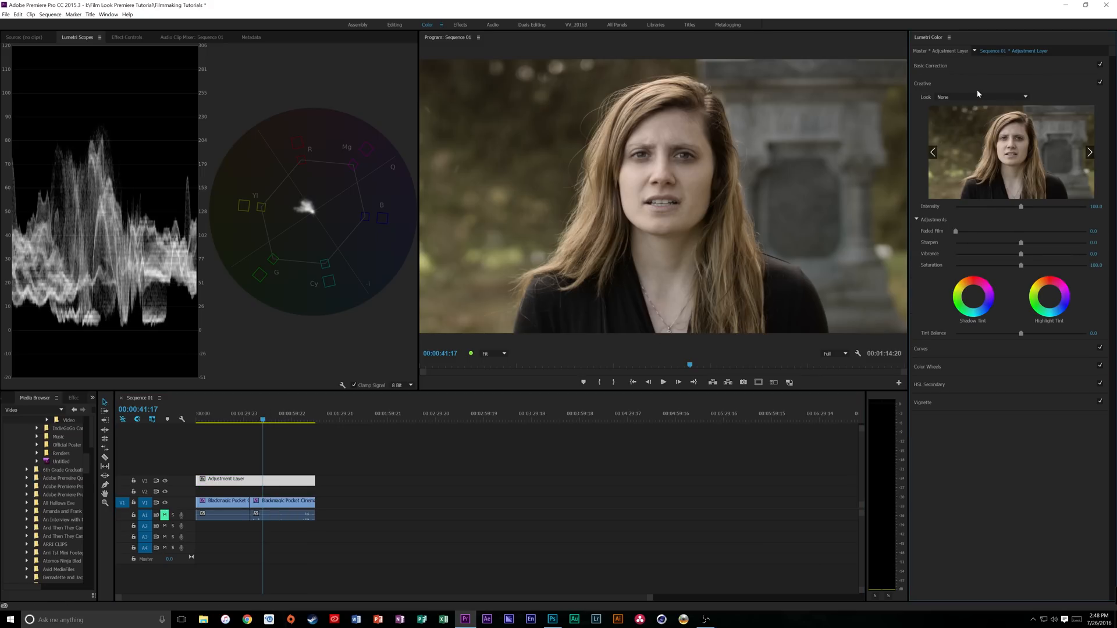
left_click(963, 98)
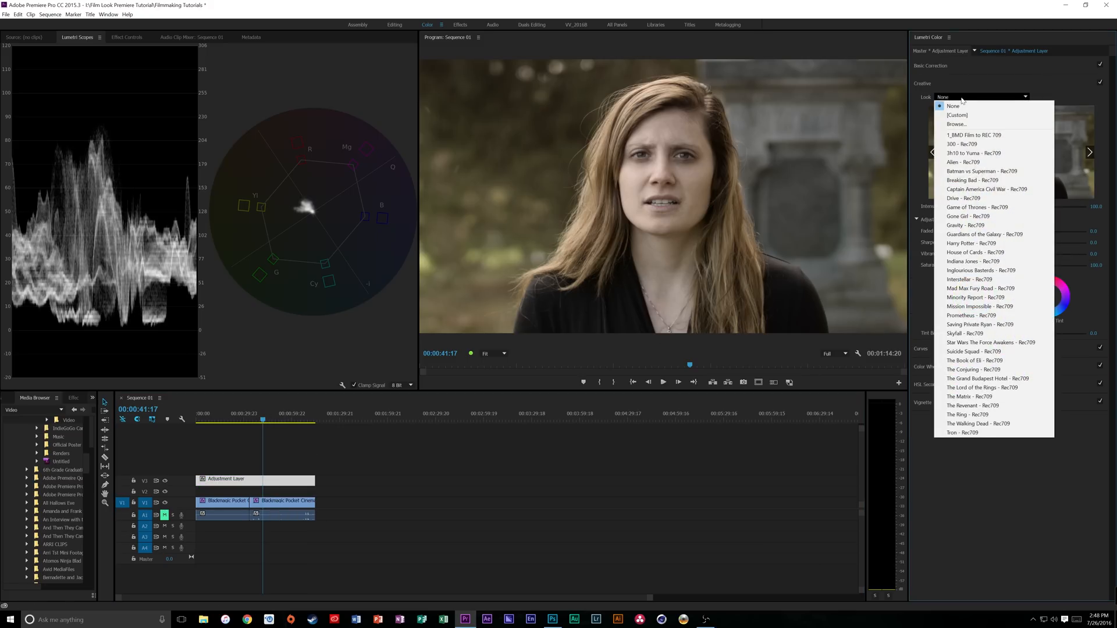
left_click(967, 243)
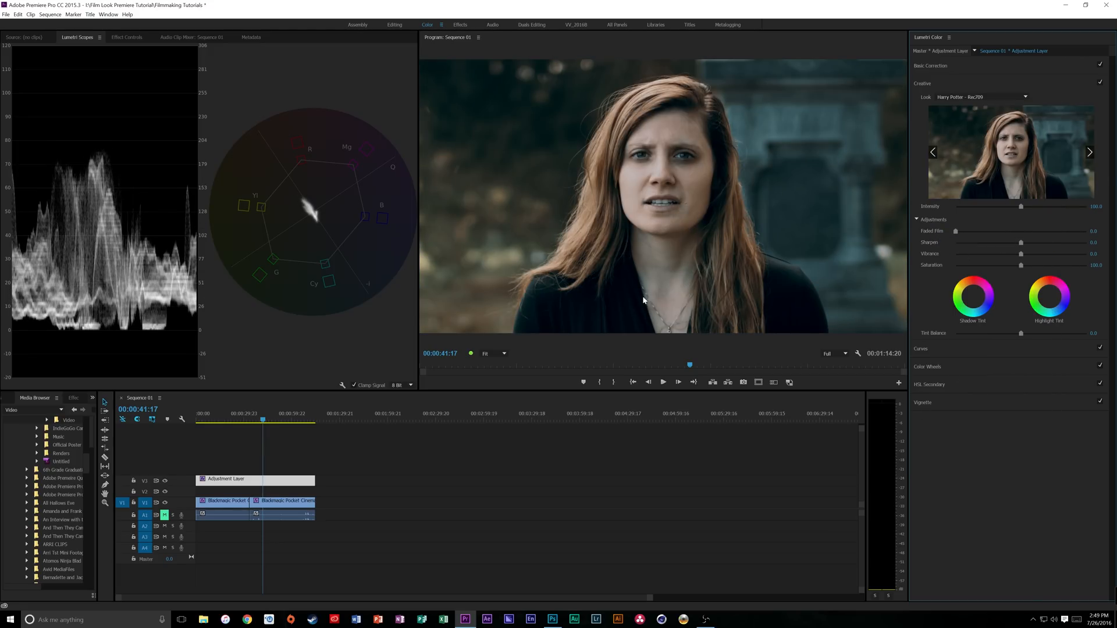
left_click(1006, 207)
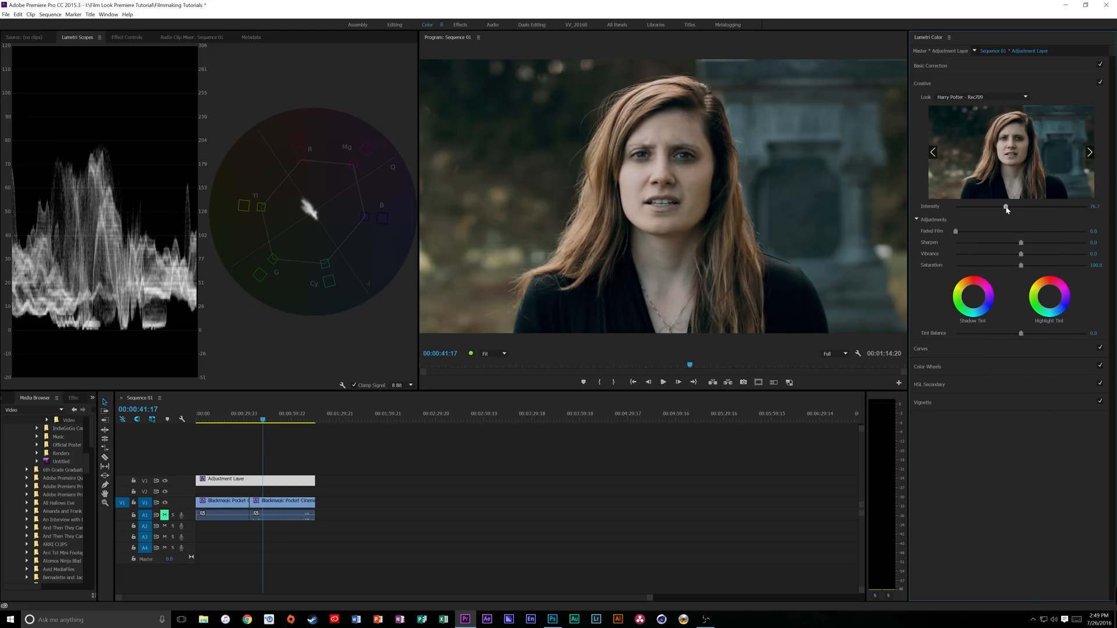
left_click_drag(1005, 207, 1004, 207)
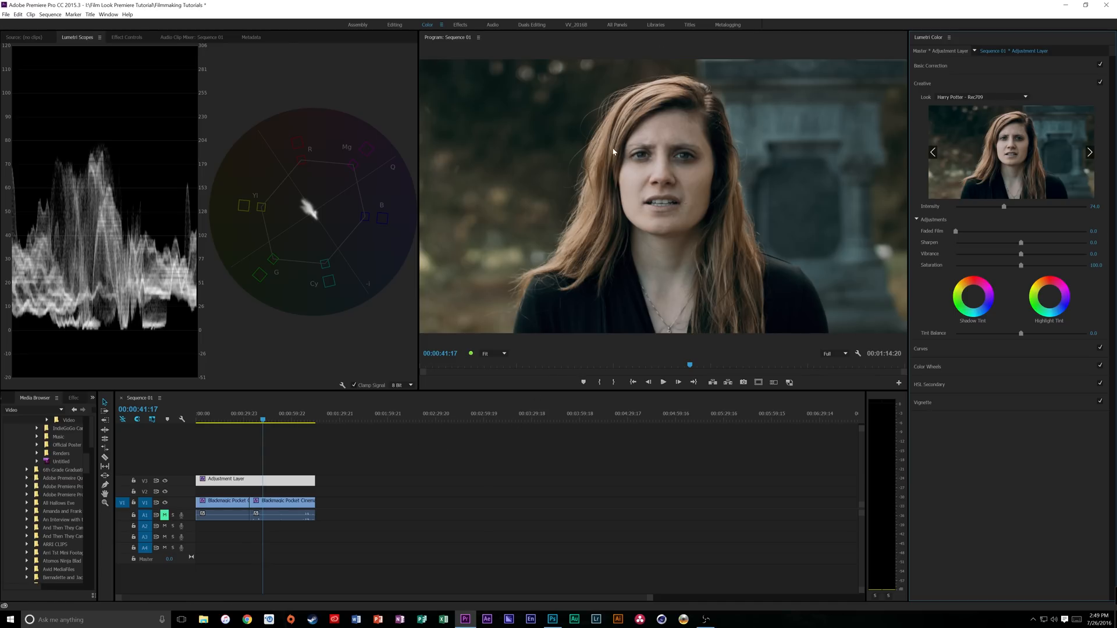
key("ctrl+s")
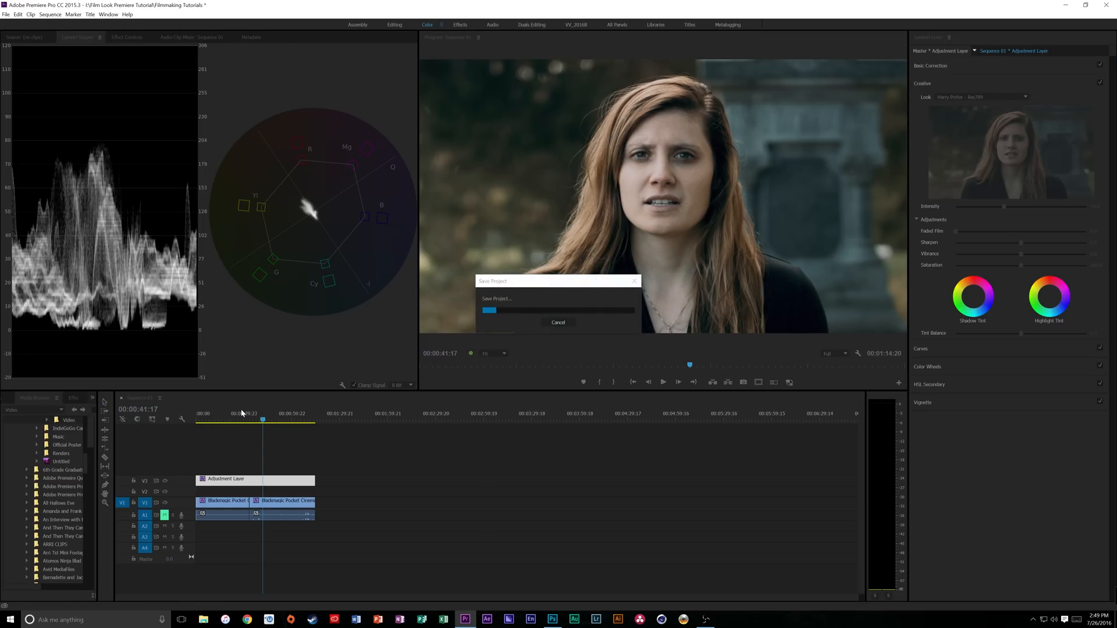
Step: Scrub and play across the cut between the two clips to compare how the shared look matches
left_click(242, 415)
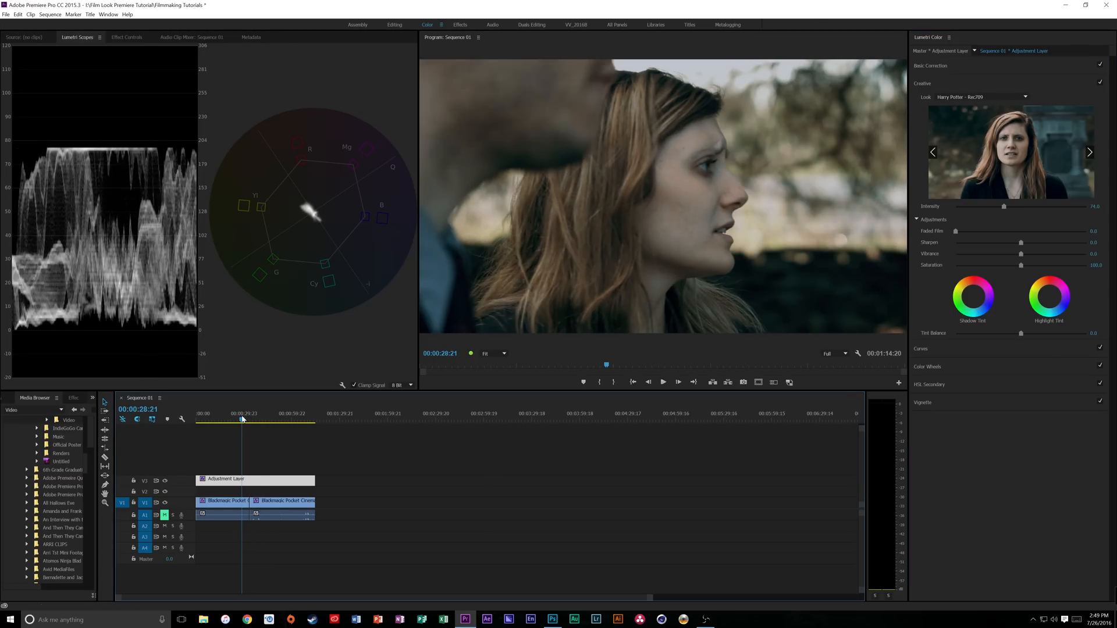
left_click_drag(243, 418, 266, 418)
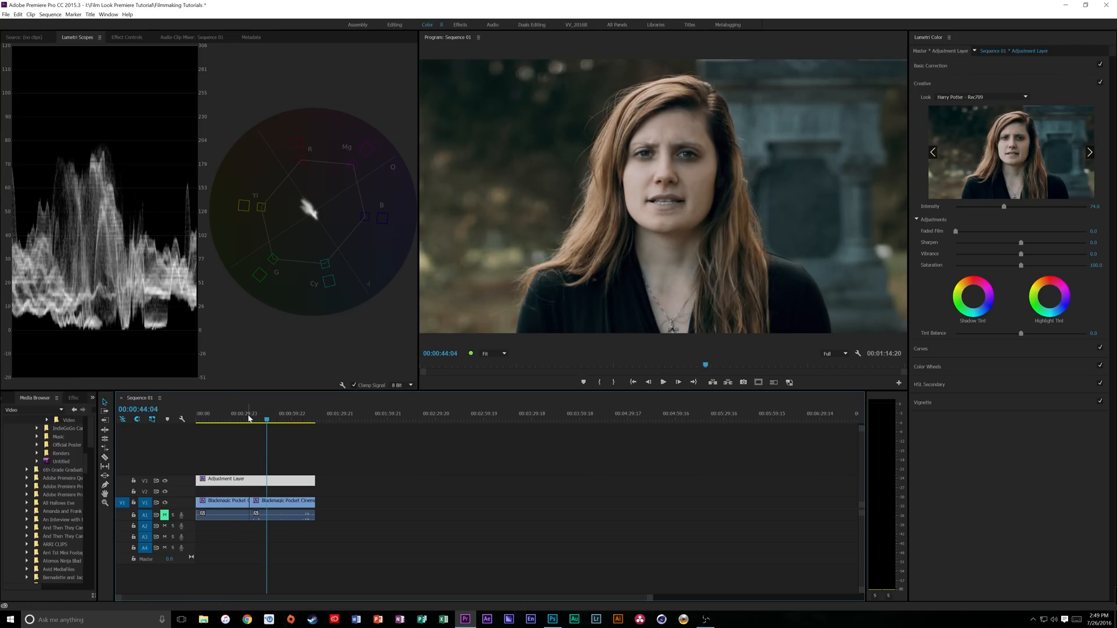
left_click_drag(248, 417, 243, 418)
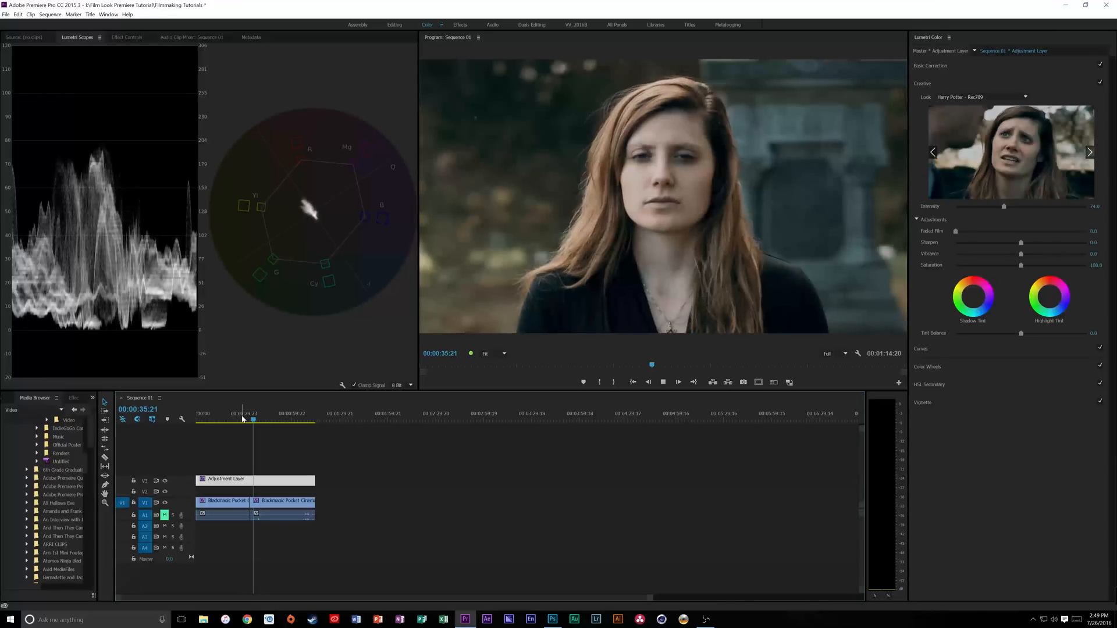
key("space")
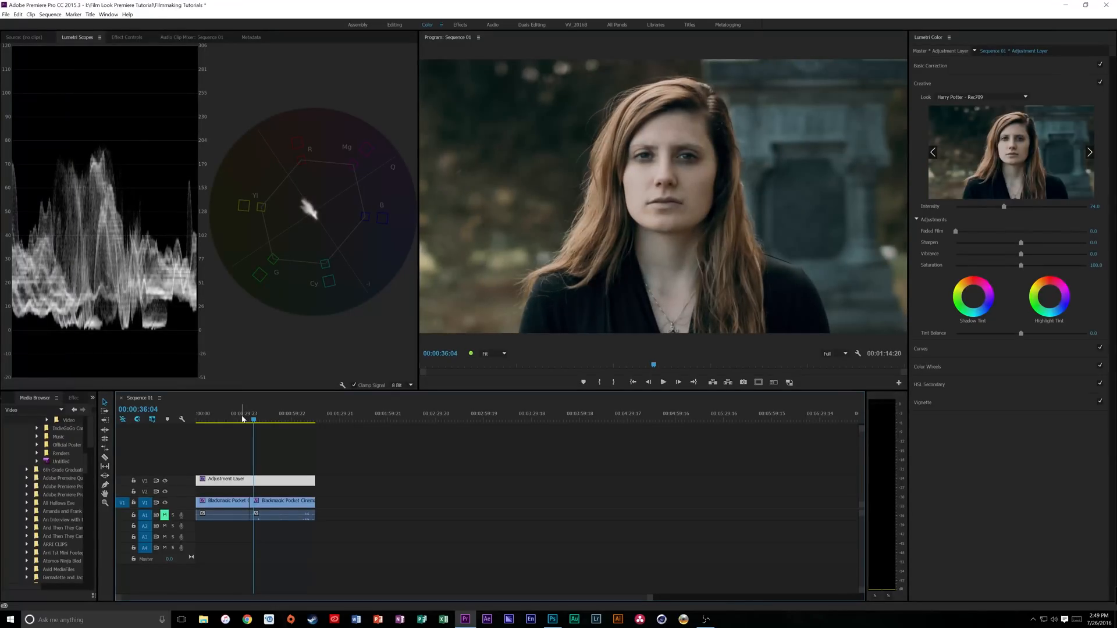
left_click(280, 504)
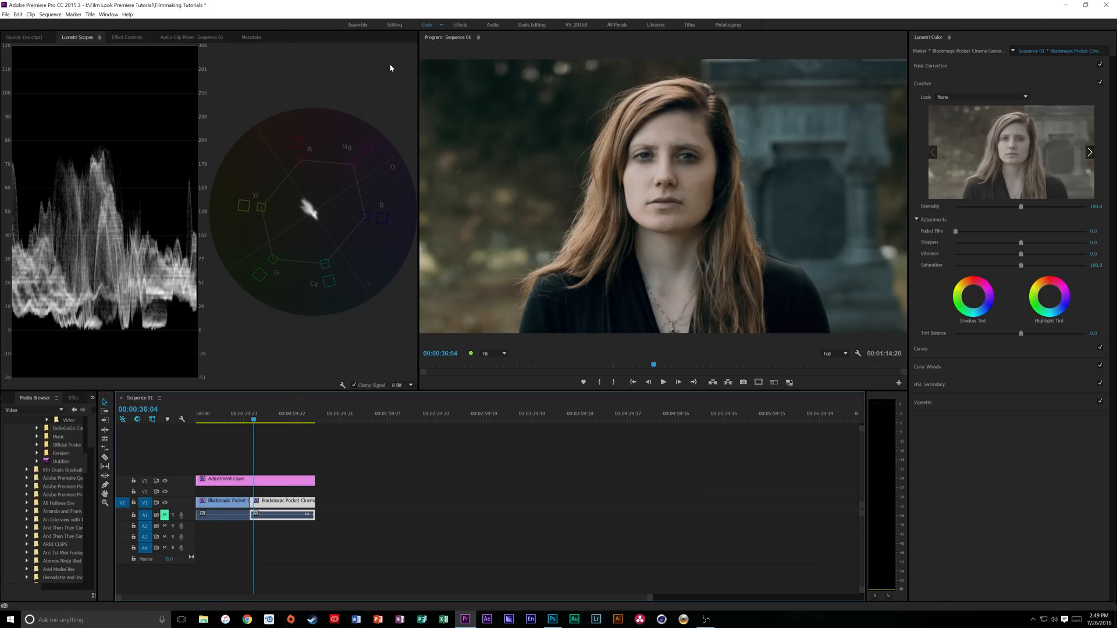
Step: Switch to the Editing workspace and open the multi-clip Blackmagic sequence ending in 0417_C0016
left_click(395, 24)
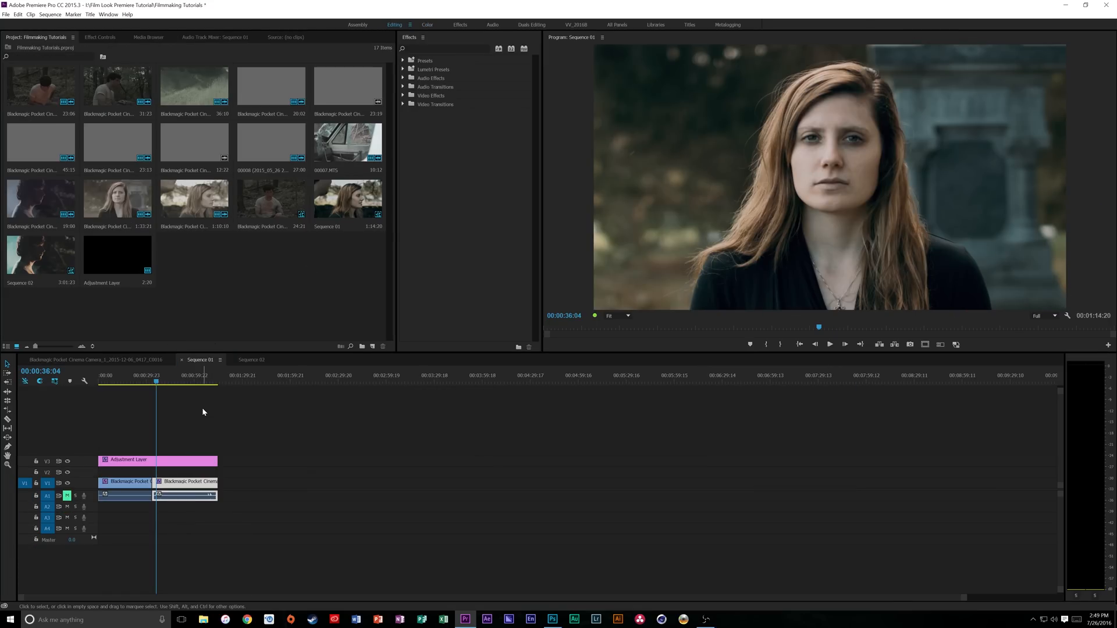
left_click(148, 361)
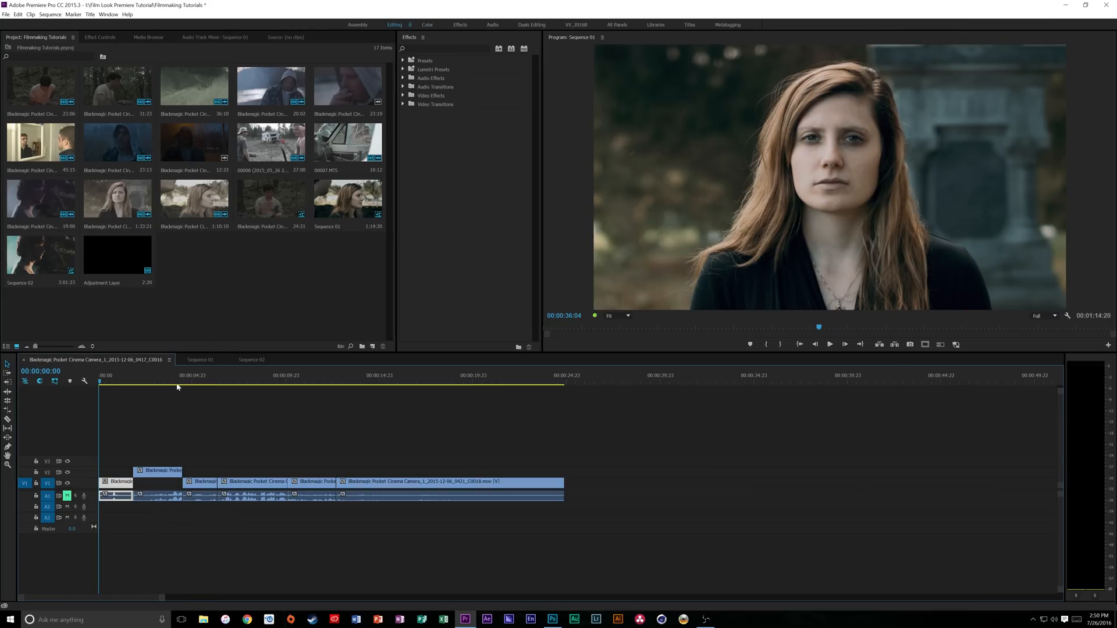
left_click_drag(164, 378, 129, 392)
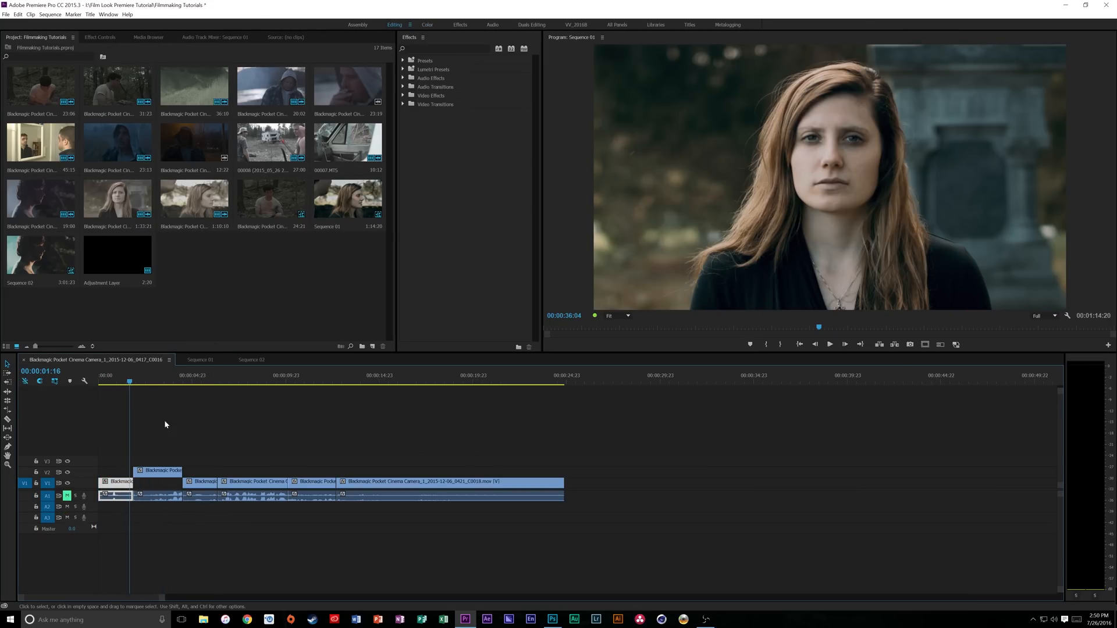
Step: Create a new 1920 x 1080 adjustment layer at 23.976 fps and lay it on V3 across all the clips
right_click(205, 281)
mouse_move(241, 317)
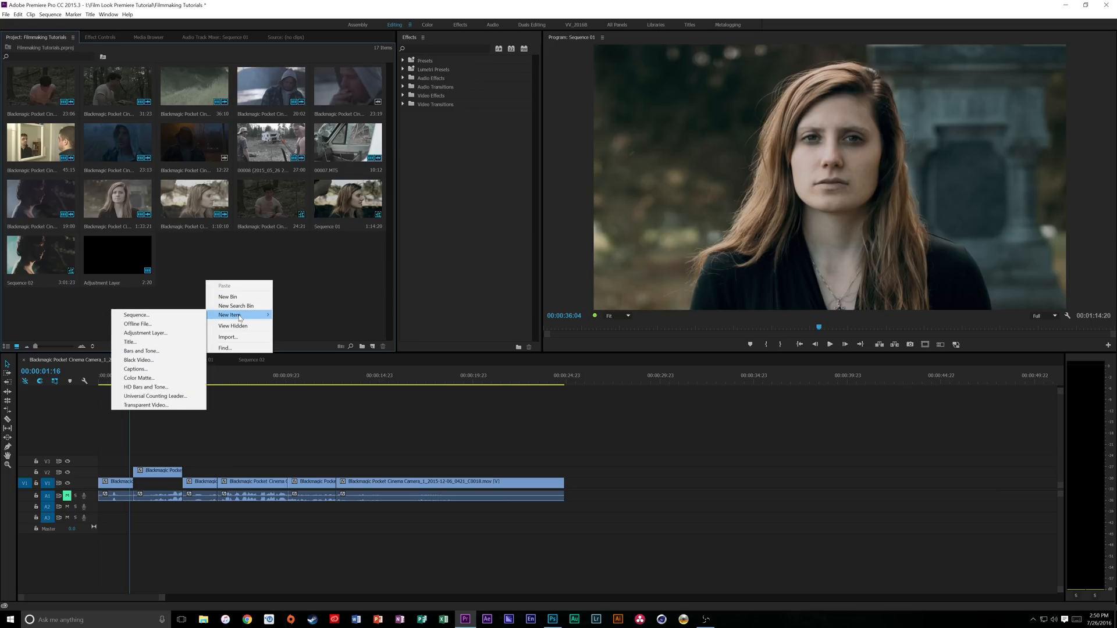
left_click(170, 335)
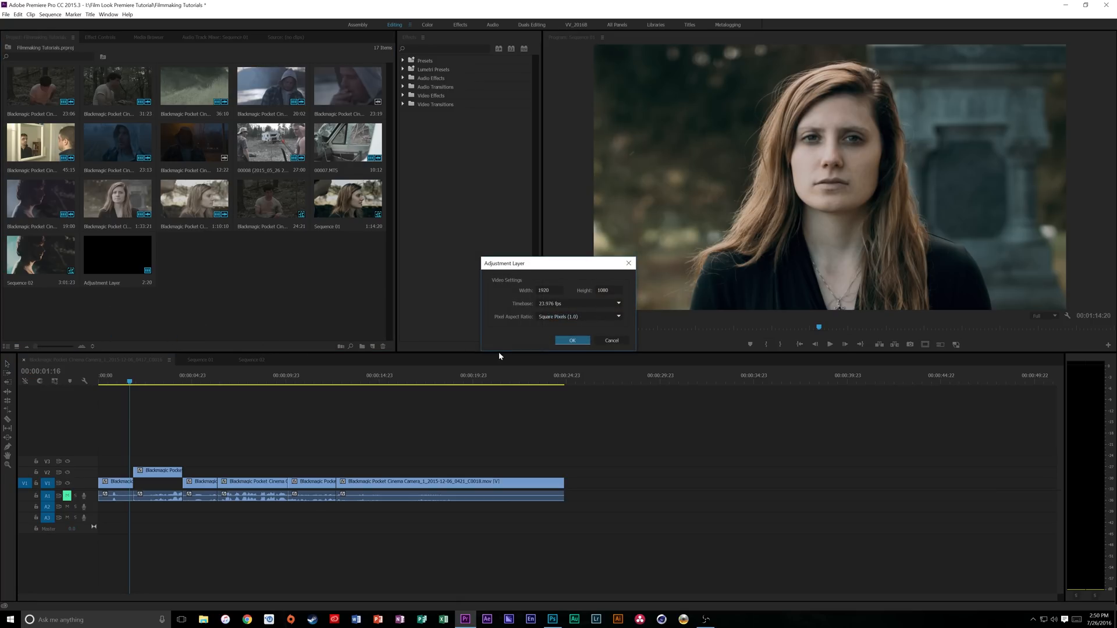
left_click(572, 341)
left_click_drag(237, 287, 564, 439)
Step: Preview the opening clips of the forest sequence and switch to the Color workspace
left_click(175, 381)
left_click_drag(152, 377, 114, 380)
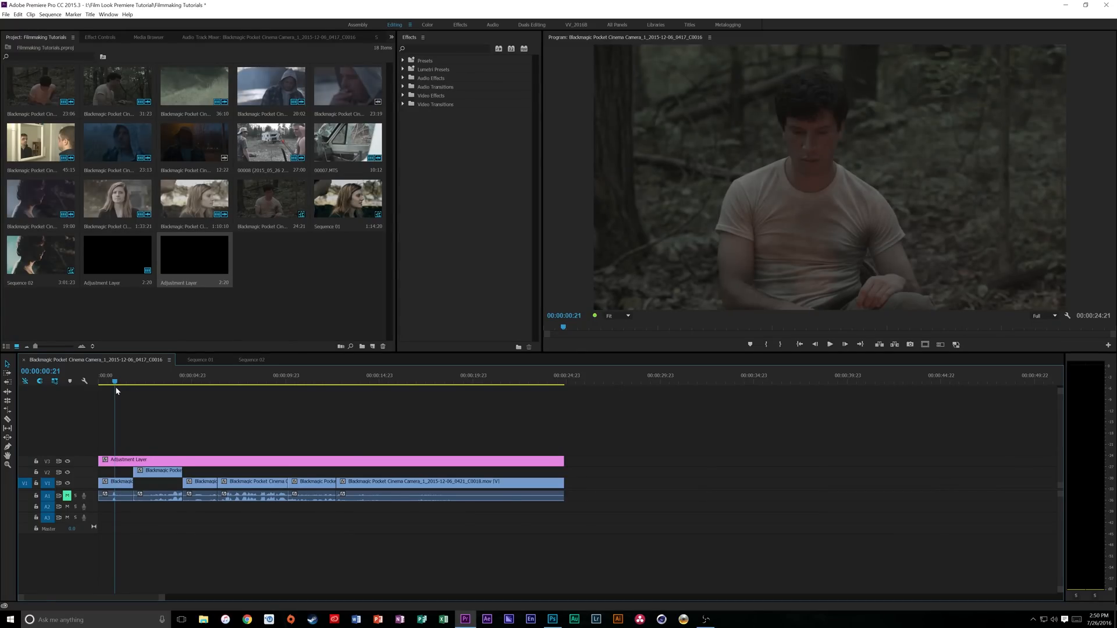
left_click_drag(116, 387, 121, 410)
left_click(124, 492)
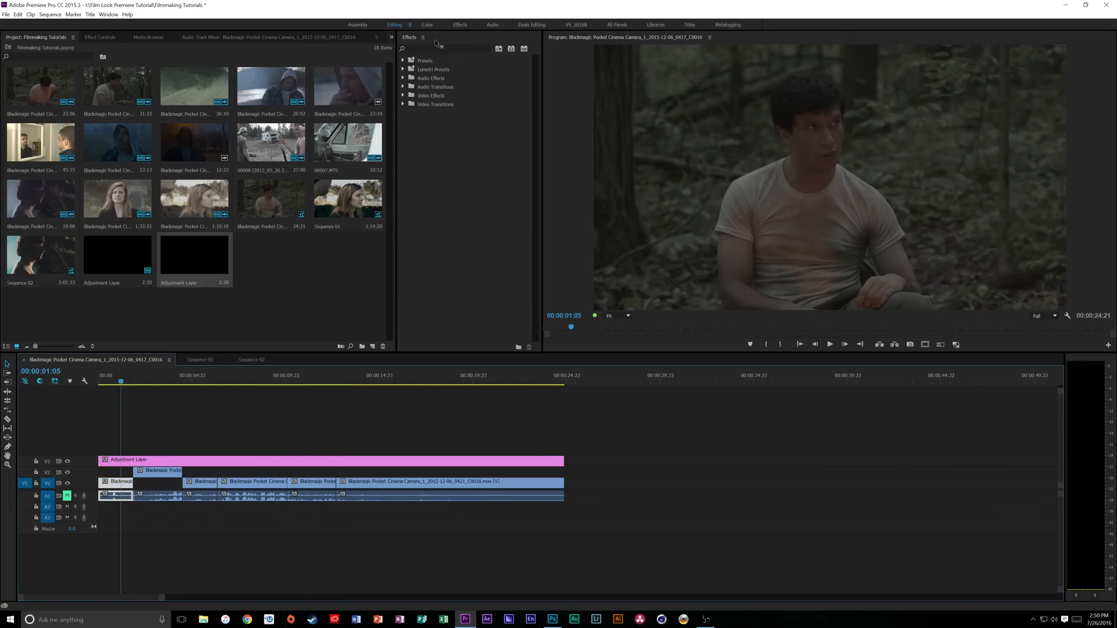
left_click(427, 25)
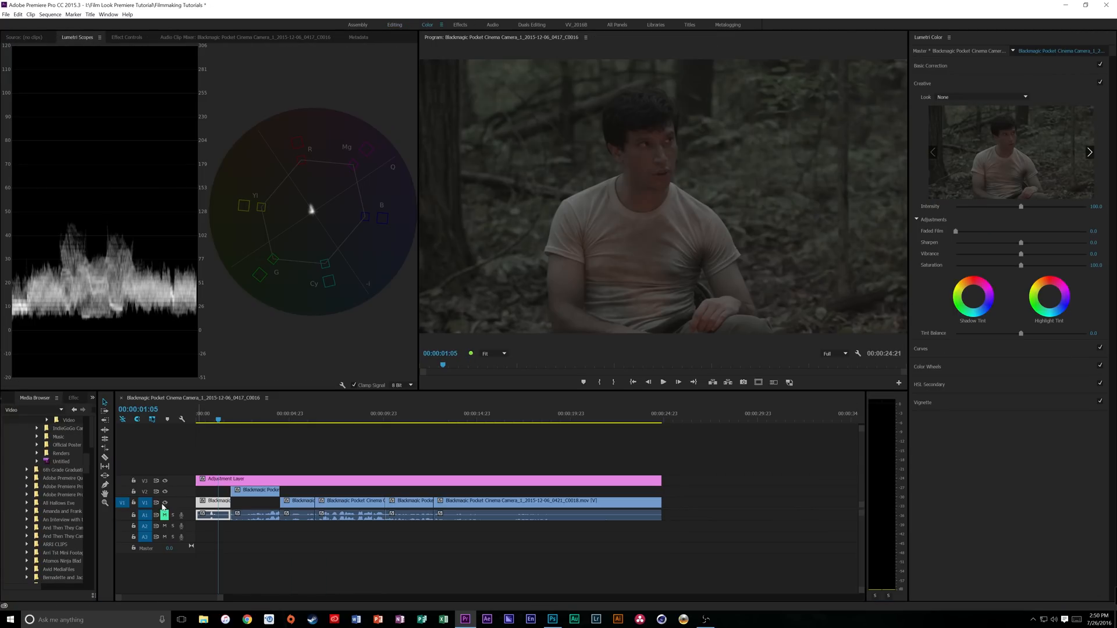
left_click_drag(294, 415, 237, 415)
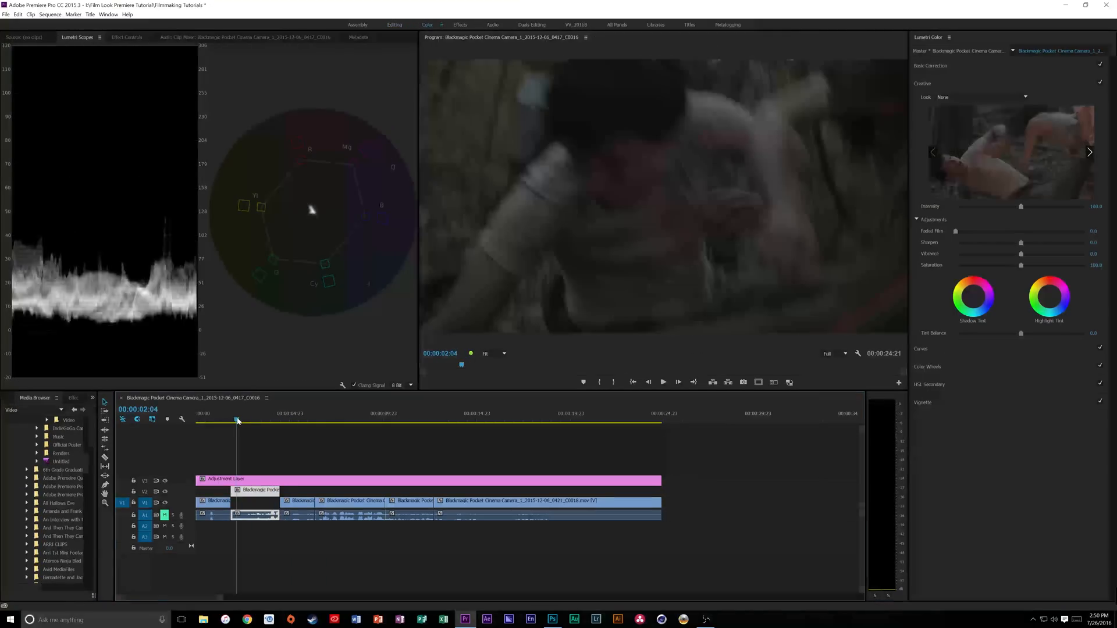
Step: Try the Saving Private Ryan - Rec709 look on the adjustment layer and check it across the clips
left_click(229, 479)
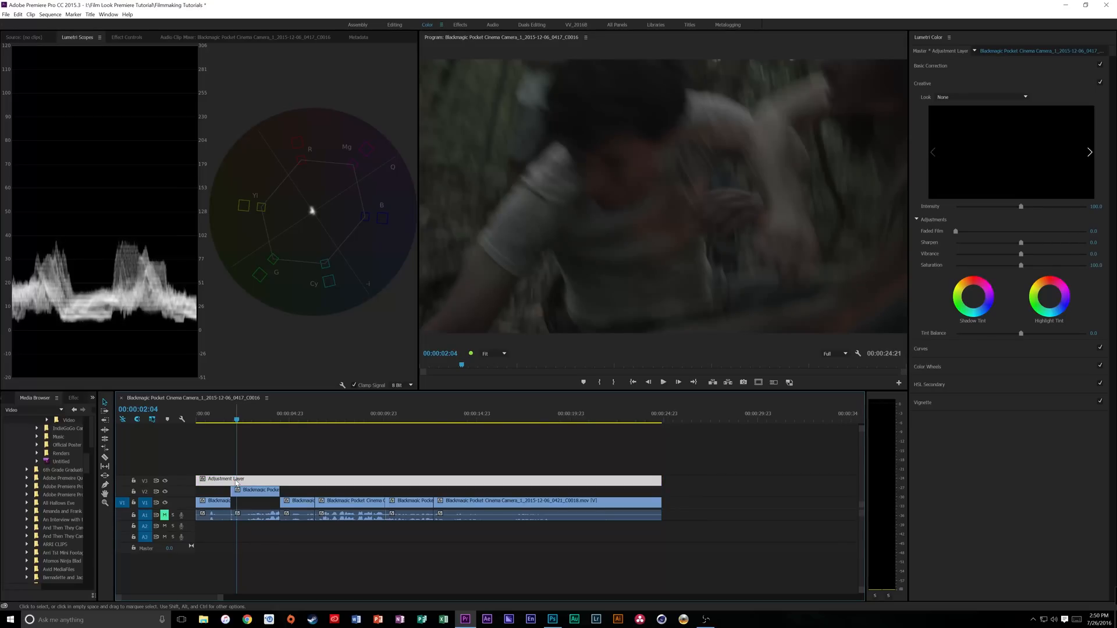
left_click(943, 100)
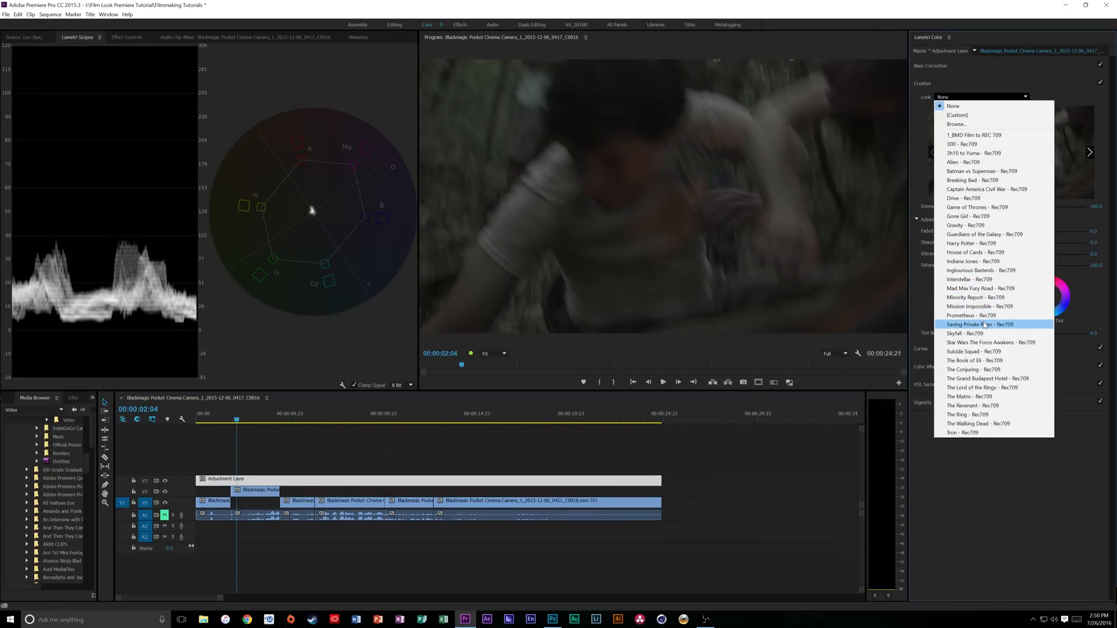
left_click(934, 326)
left_click(349, 416)
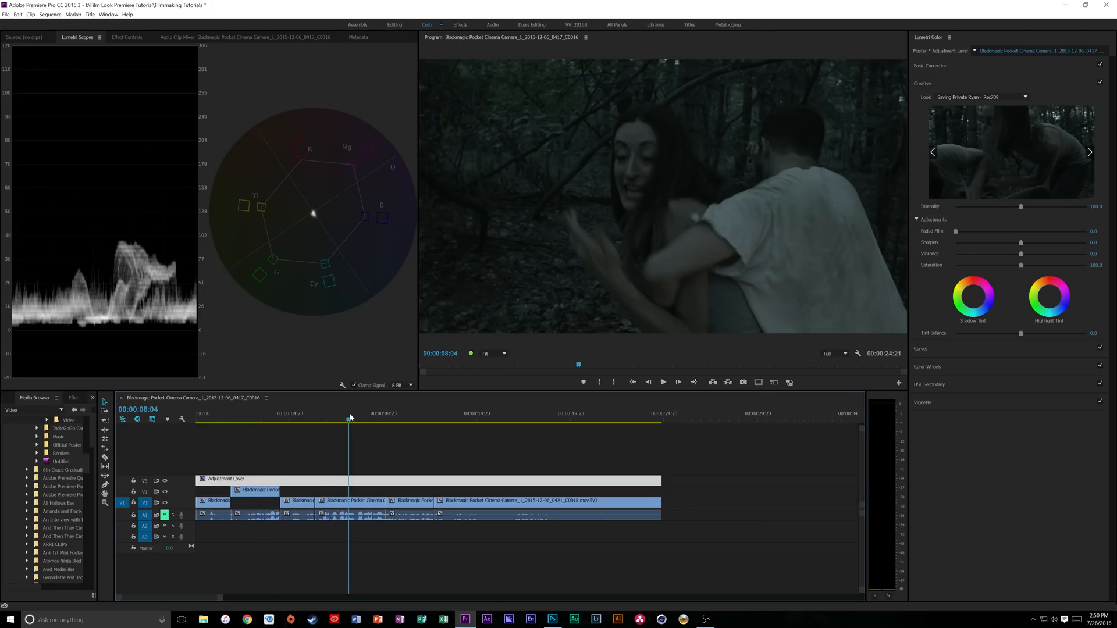
left_click_drag(350, 417, 381, 435)
Step: Try the Minority Report - Rec709 and Batman vs Superman - Rec709 looks on the adjustment layer
left_click(989, 97)
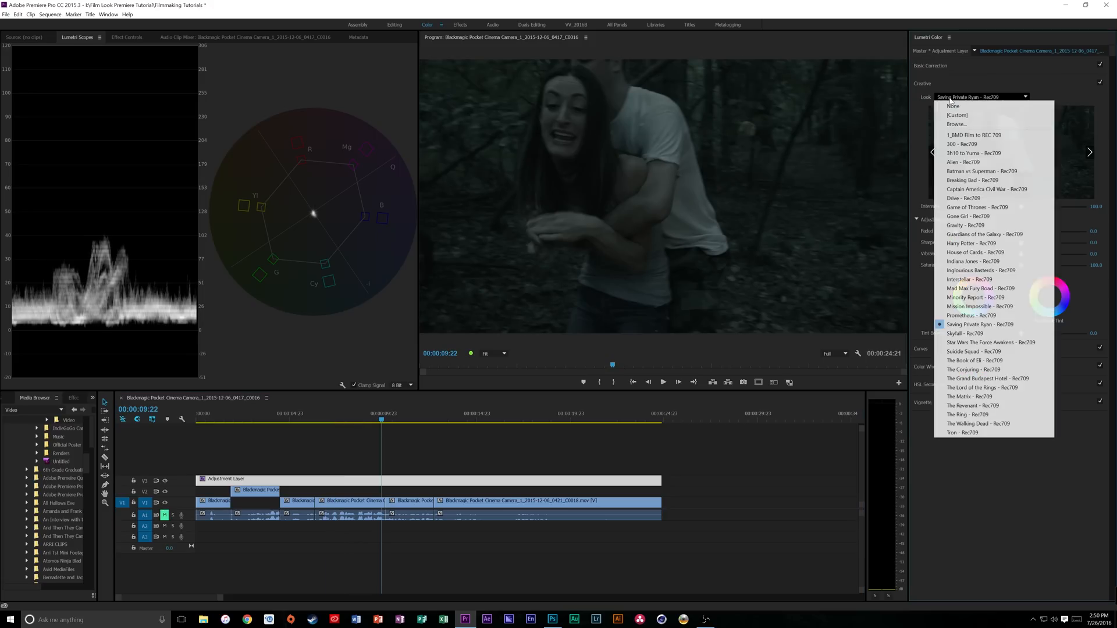
left_click(1000, 297)
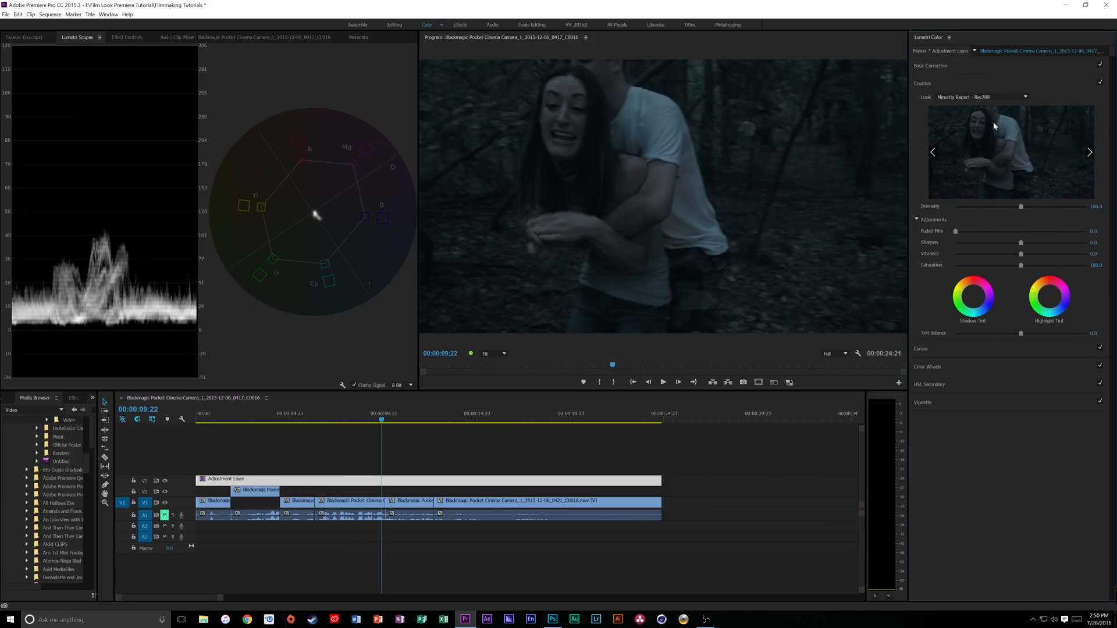
left_click(966, 98)
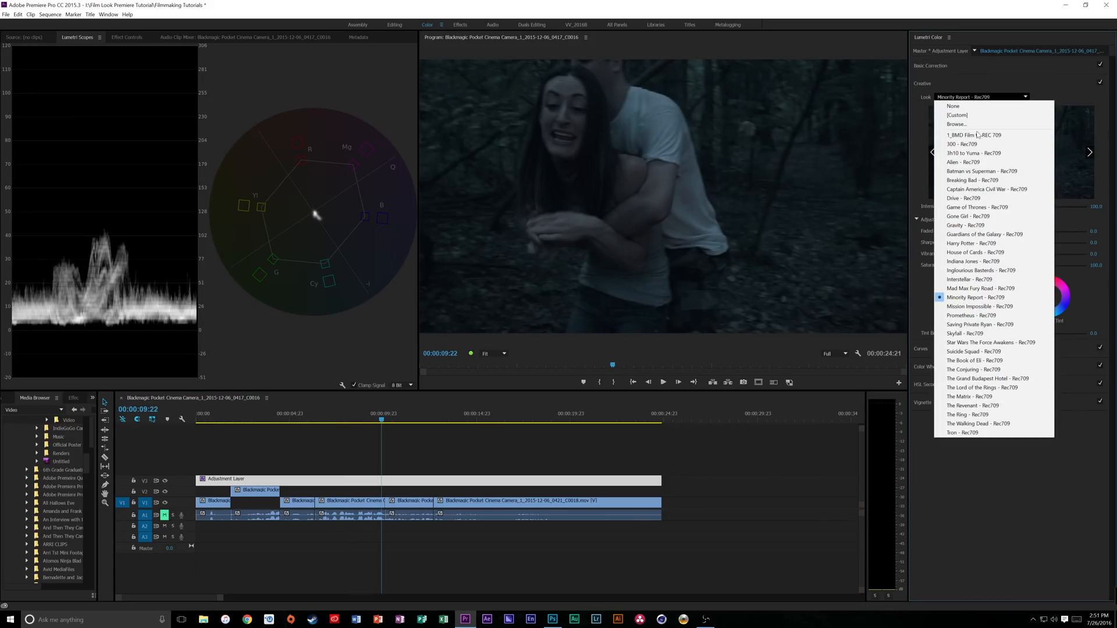
left_click(996, 172)
Step: Try the Prometheus - Rec709 look on the adjustment layer and scrub through the clips with it
left_click(984, 97)
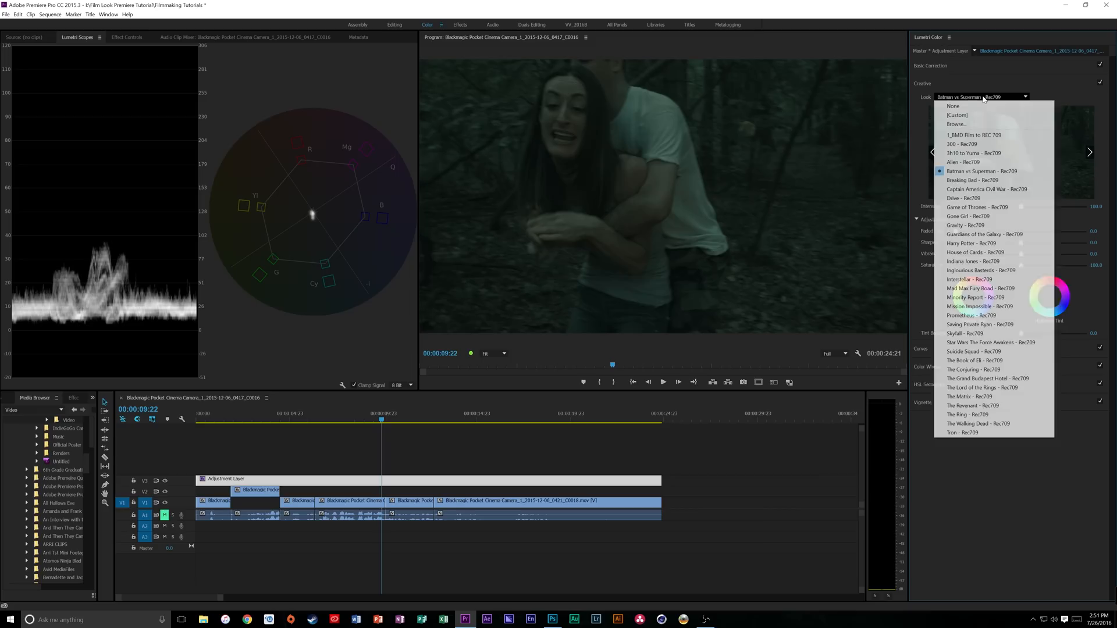
left_click(978, 316)
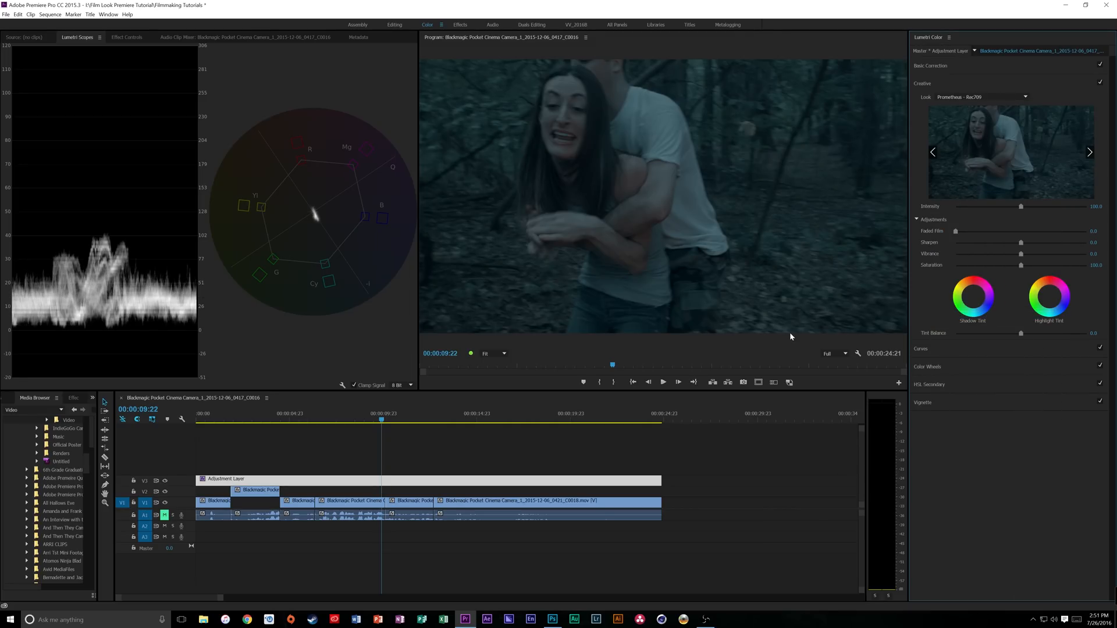
left_click_drag(447, 423, 493, 416)
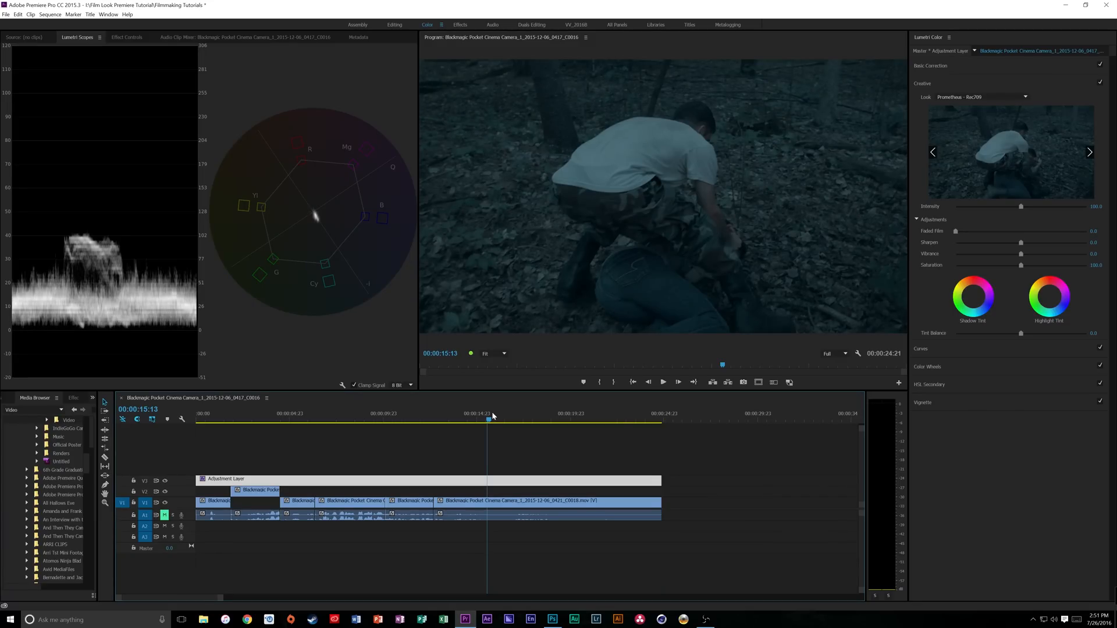
left_click_drag(493, 415, 285, 434)
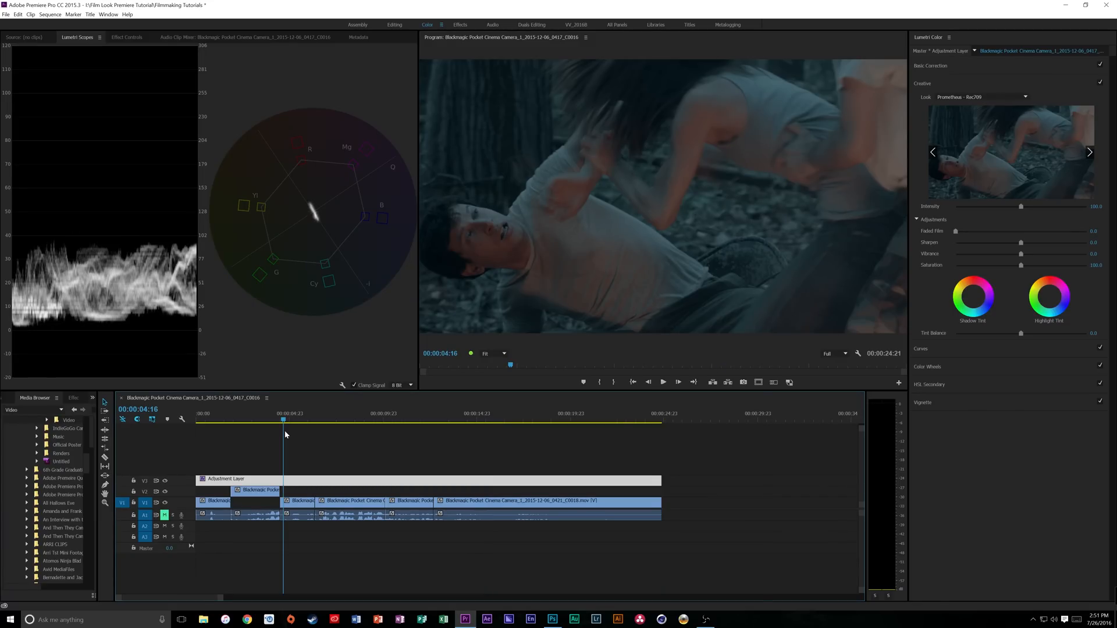
Step: Apply the Skyfall - Rec709 look to the adjustment layer, check it on several clips and deselect the layer
left_click(989, 97)
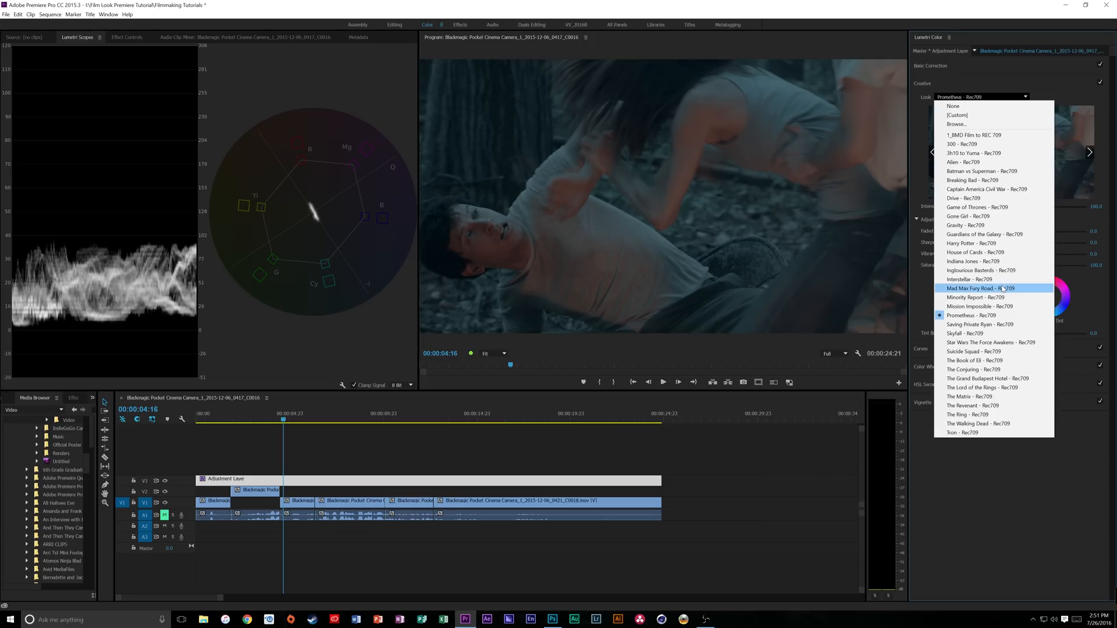
left_click(988, 334)
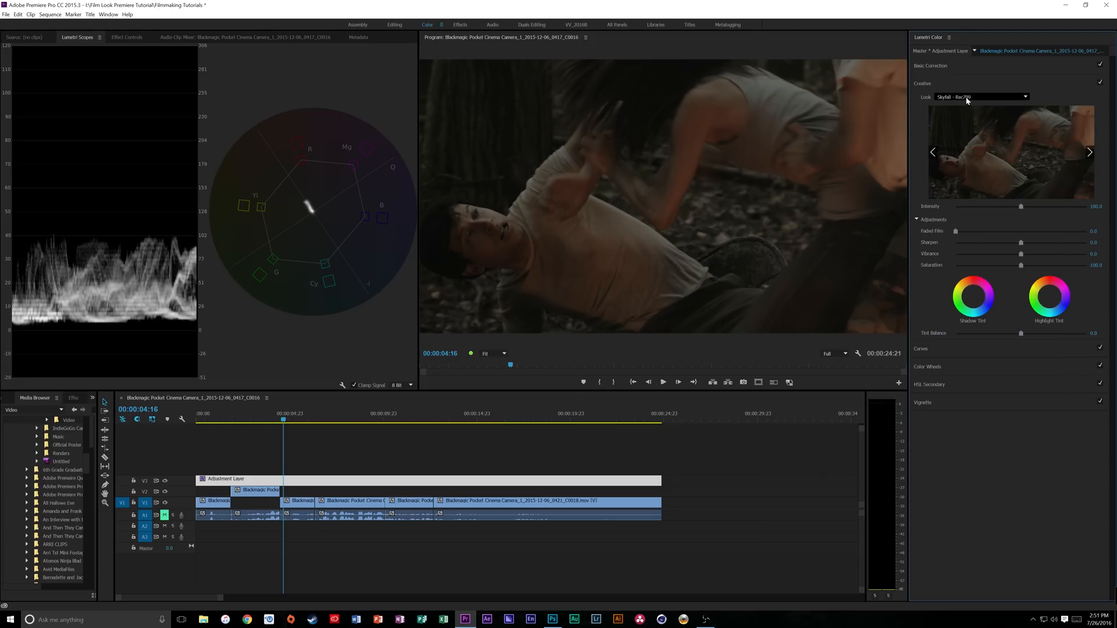
left_click(445, 420)
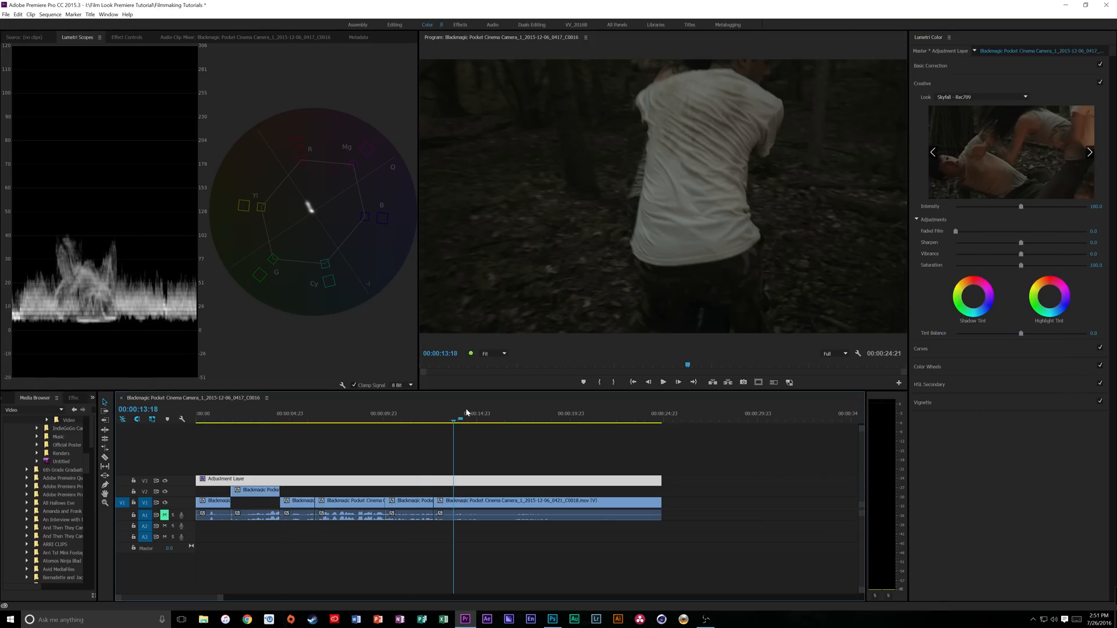
left_click_drag(442, 420, 214, 421)
left_click(292, 448)
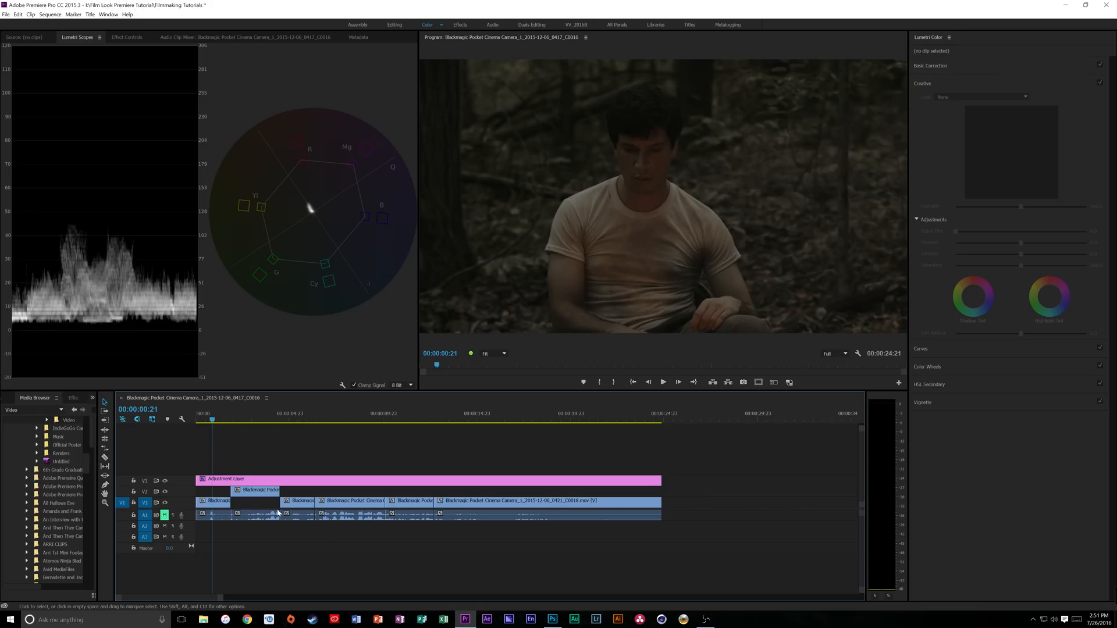
Step: Correct the first clip with contrast 12.7, highlights about 75, shadows about 18, blacks -6 and saturation 188, and play it back into the second clip
left_click(217, 511)
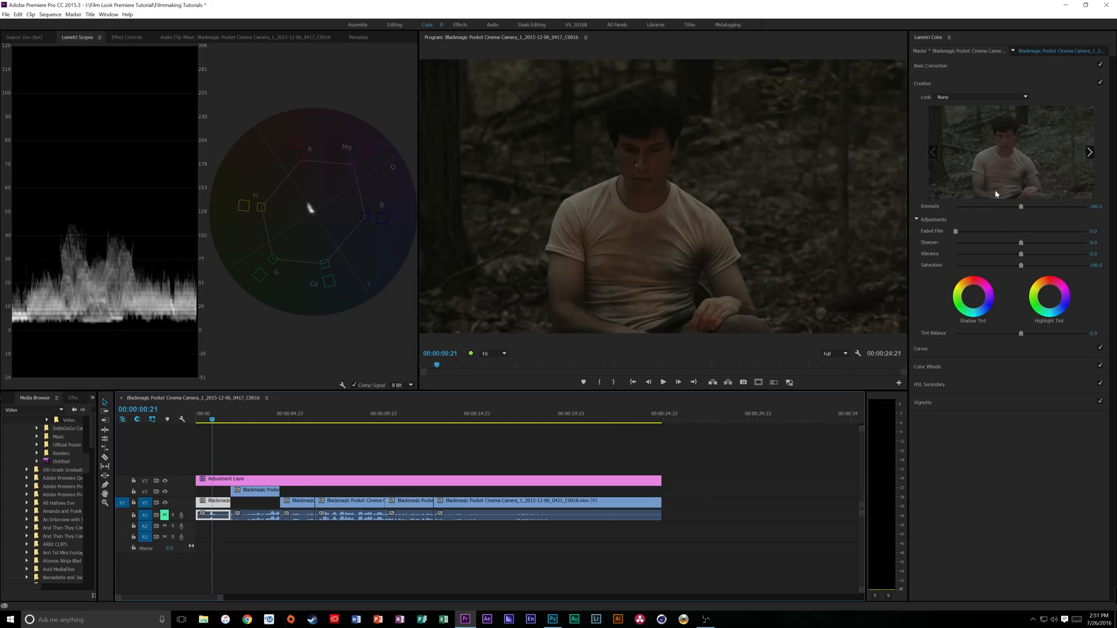
left_click(954, 67)
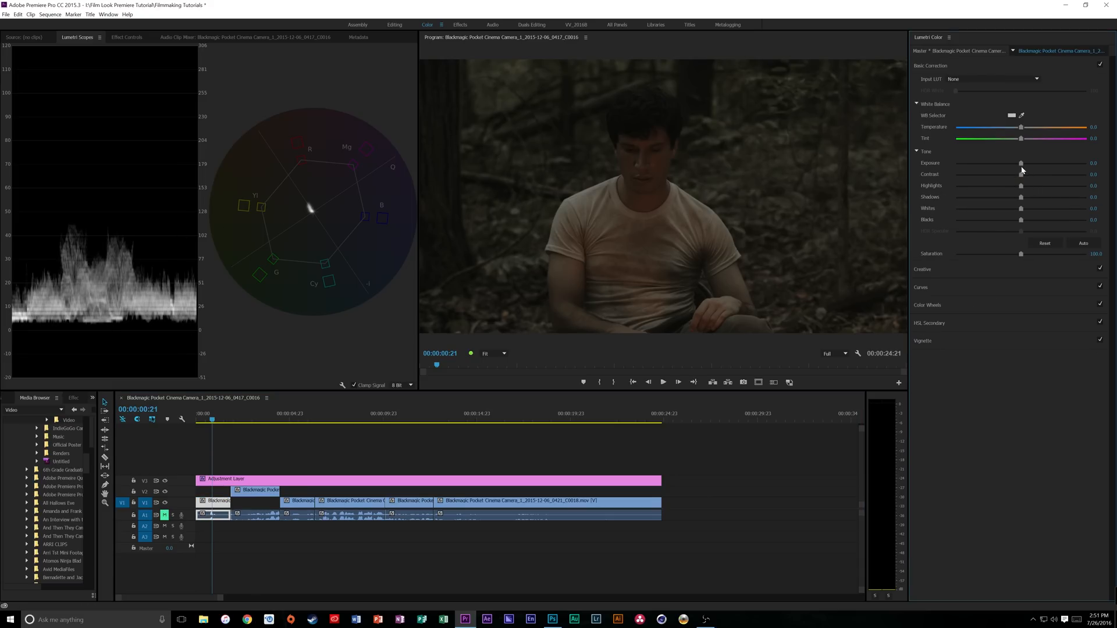
left_click_drag(1036, 187, 1071, 187)
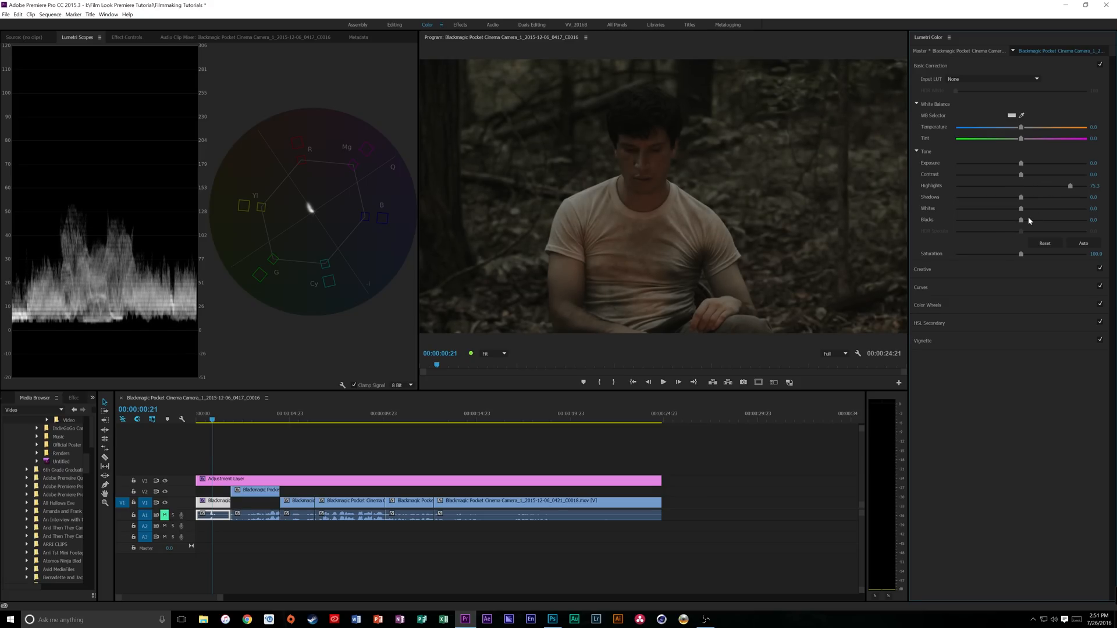
left_click_drag(1020, 220, 1017, 220)
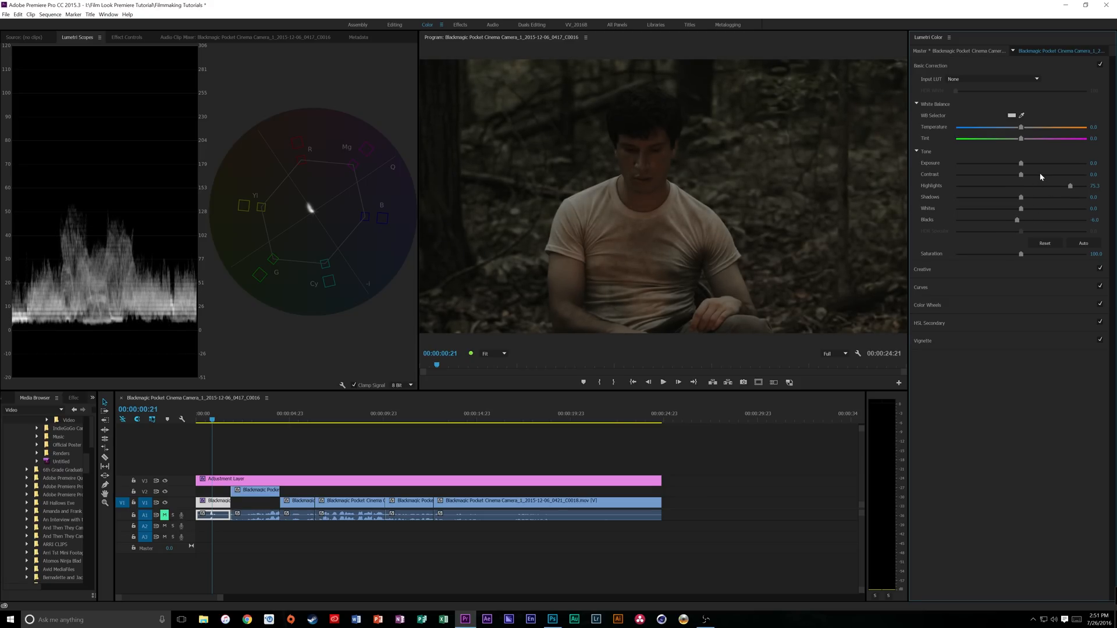
left_click_drag(1021, 174, 1033, 198)
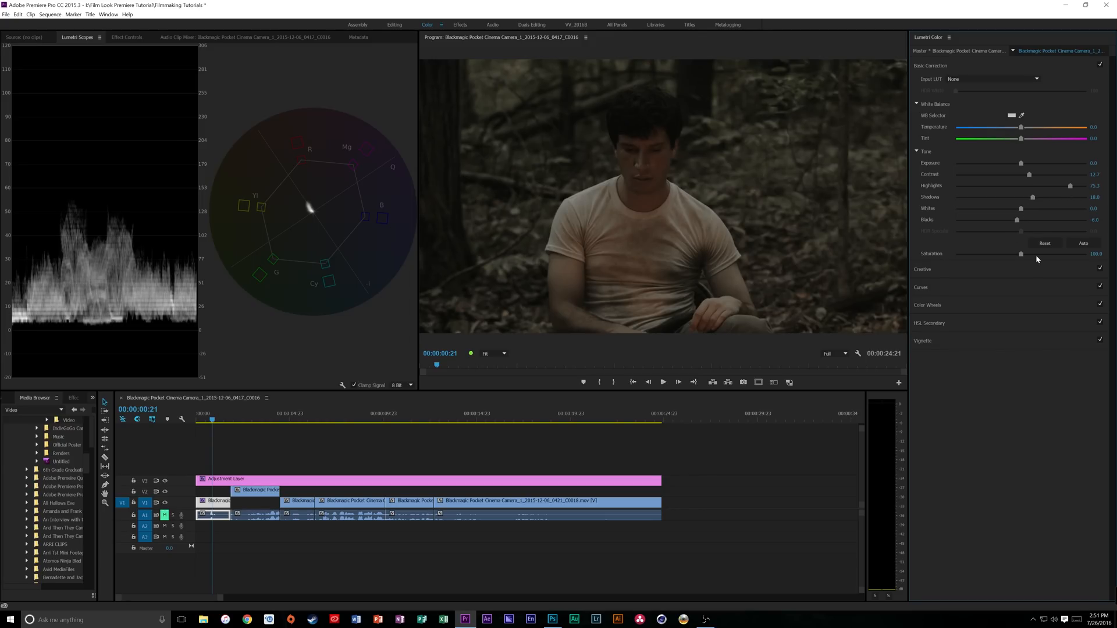
left_click_drag(1036, 255, 1079, 249)
key("space")
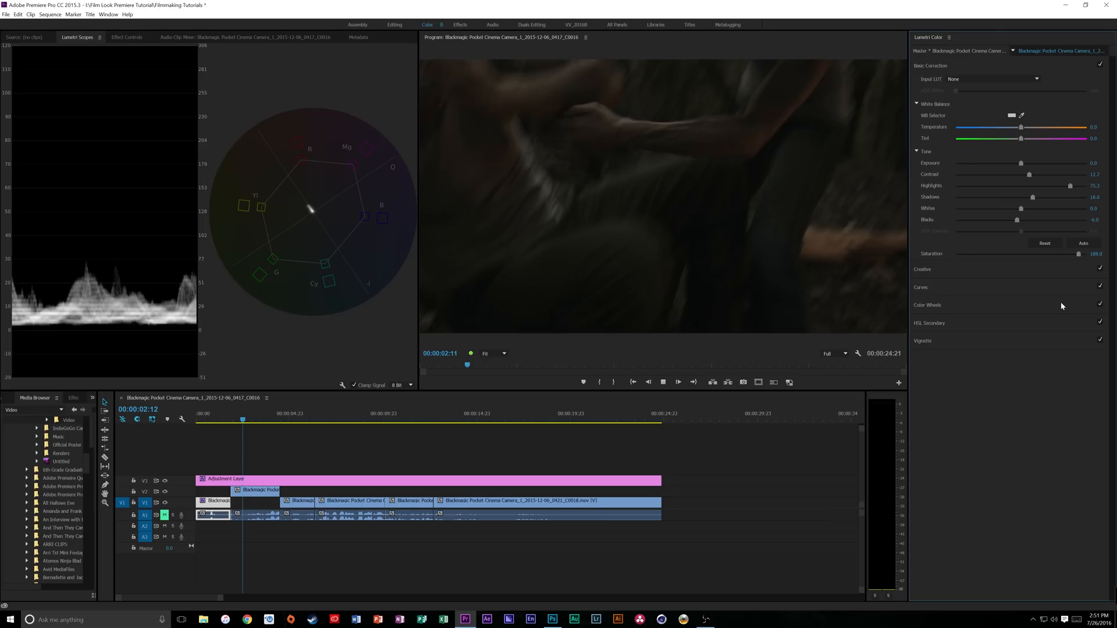
key("space")
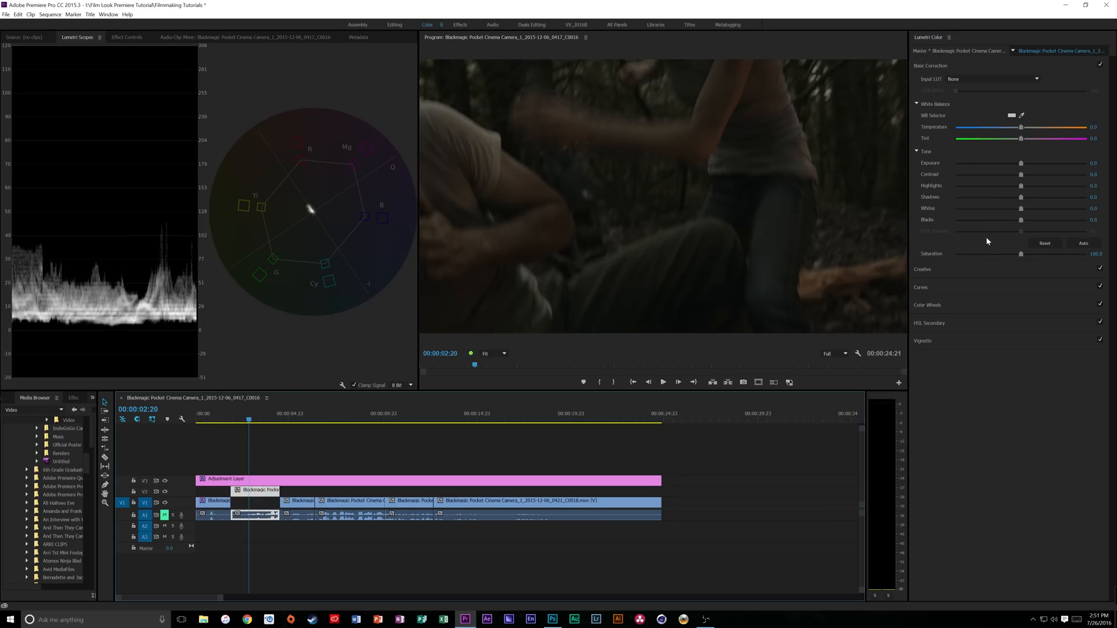
Step: On the second clip, set highlights to 100, blacks to -6 and saturation to 200, and raise the exposure slightly
left_click_drag(249, 418, 275, 416)
left_click_drag(1022, 186, 1113, 185)
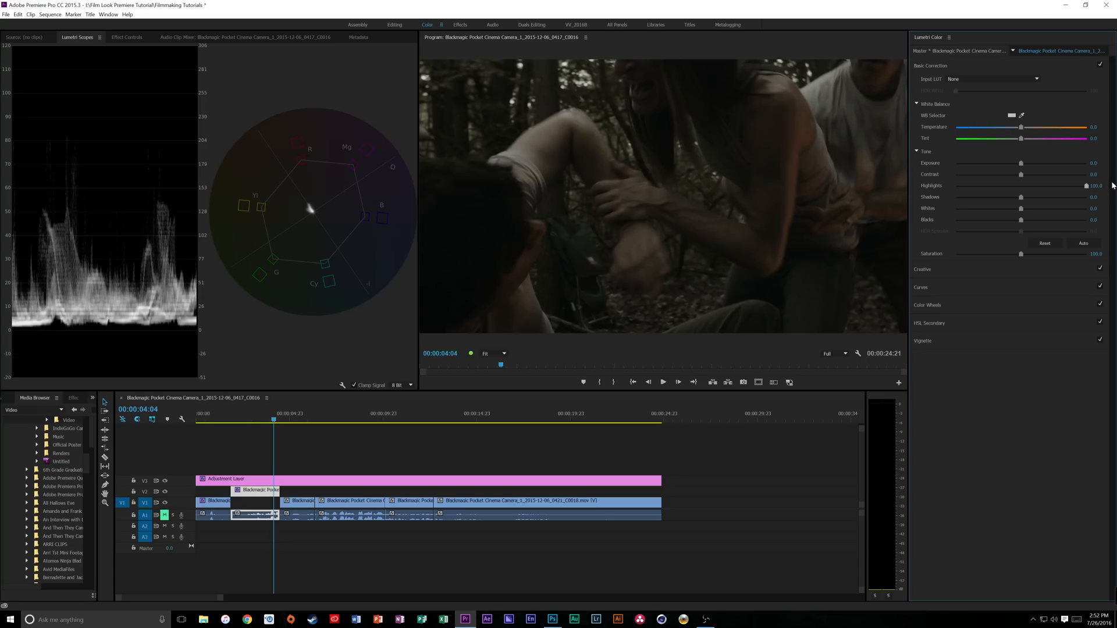
left_click(1017, 221)
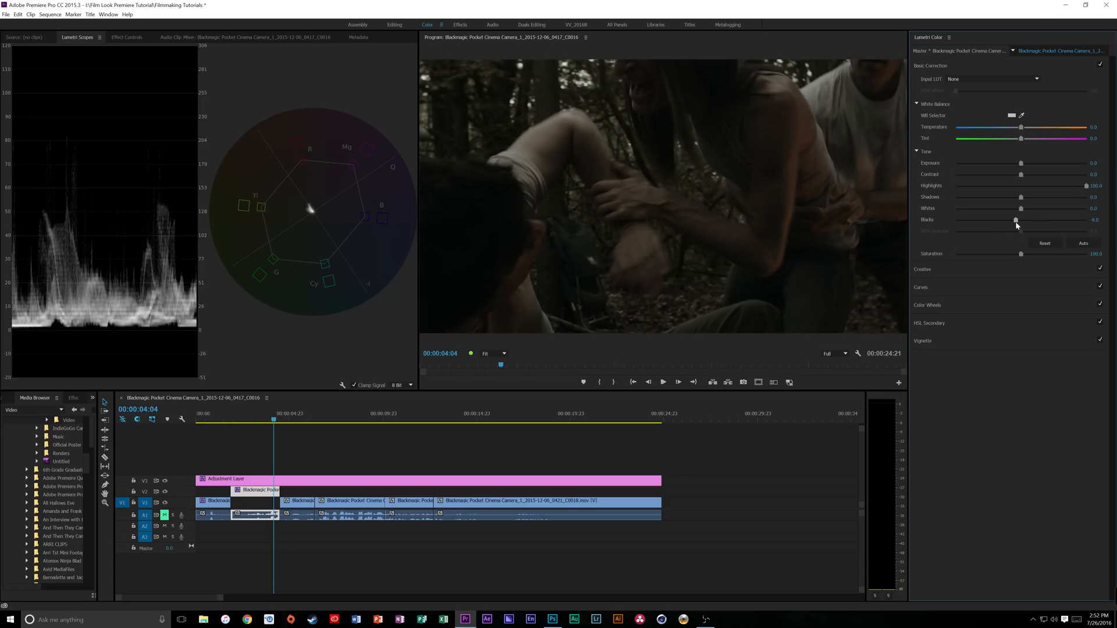
left_click(1022, 167)
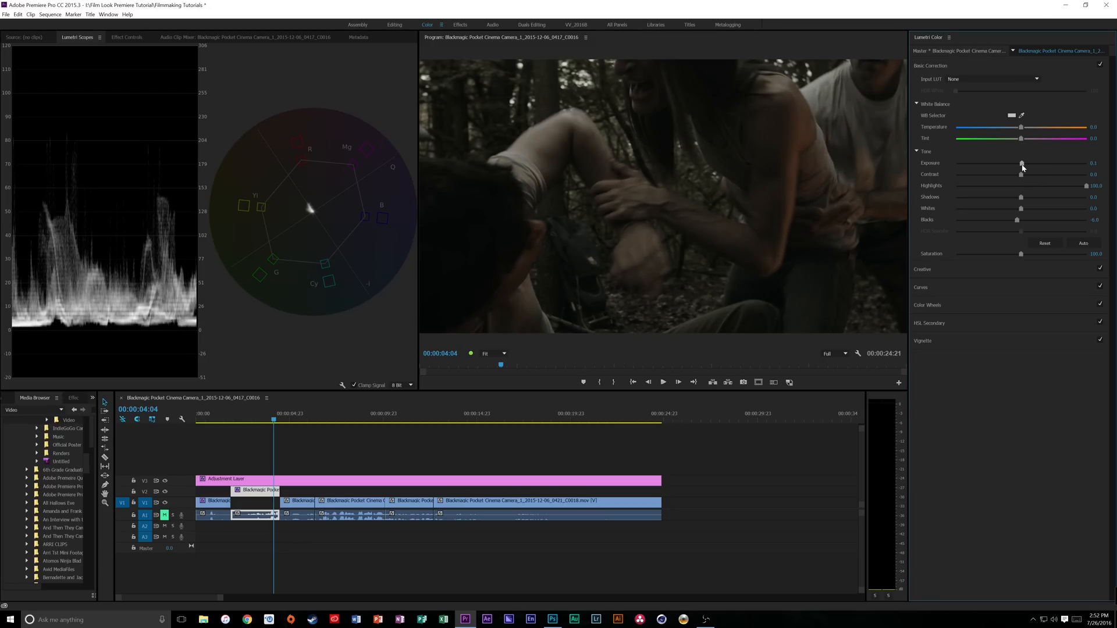
left_click_drag(1021, 166, 1023, 167)
left_click_drag(1046, 255, 1087, 244)
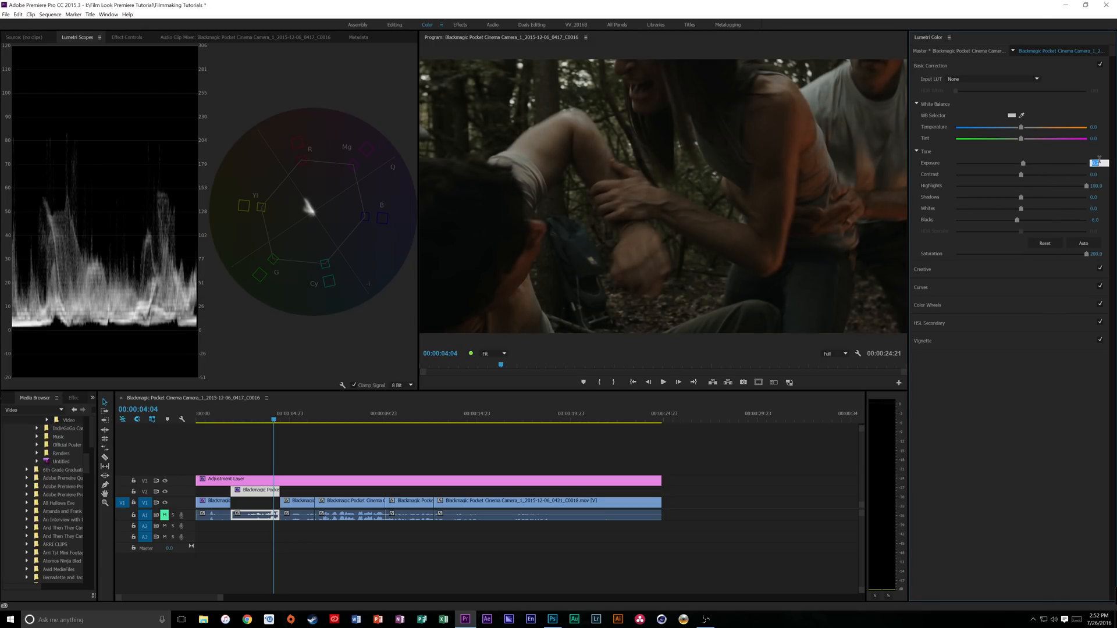
Step: Set the second clip's exposure to 0.1, shadows to about 7 and blacks to about -12, and compare it with the first clip
type("0.1")
key("Return")
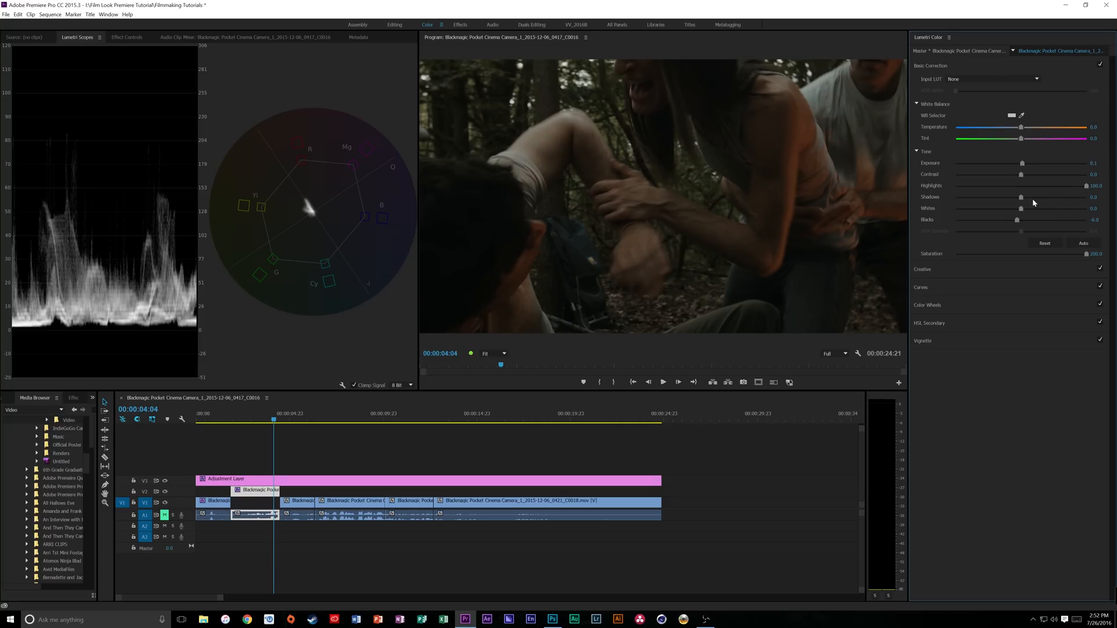
left_click_drag(1021, 196, 1013, 224)
left_click(259, 420)
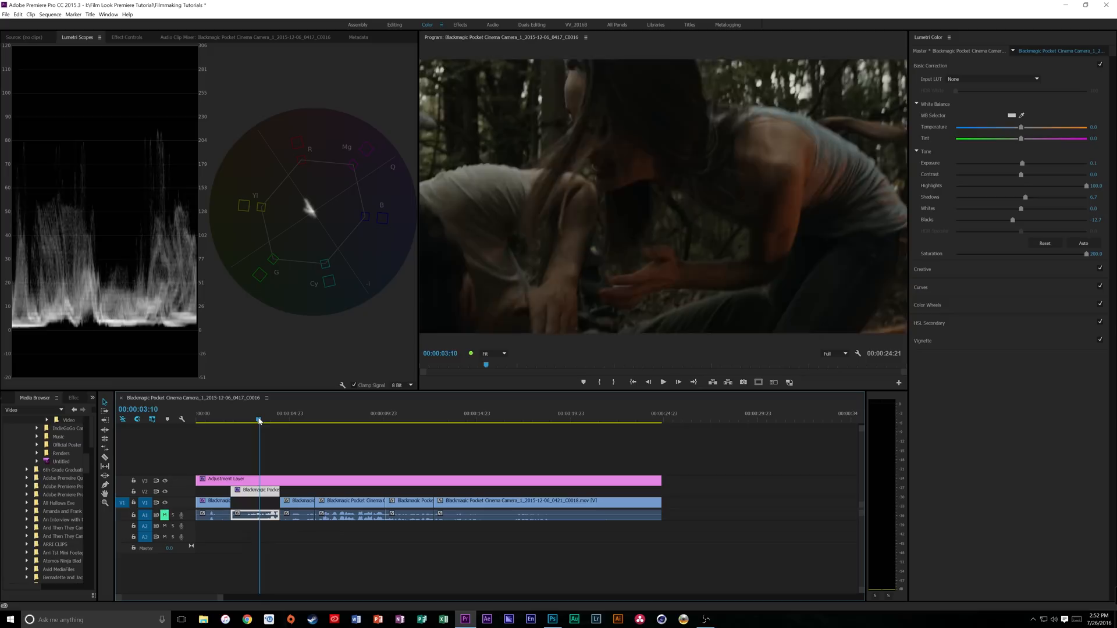
left_click_drag(260, 420, 220, 411)
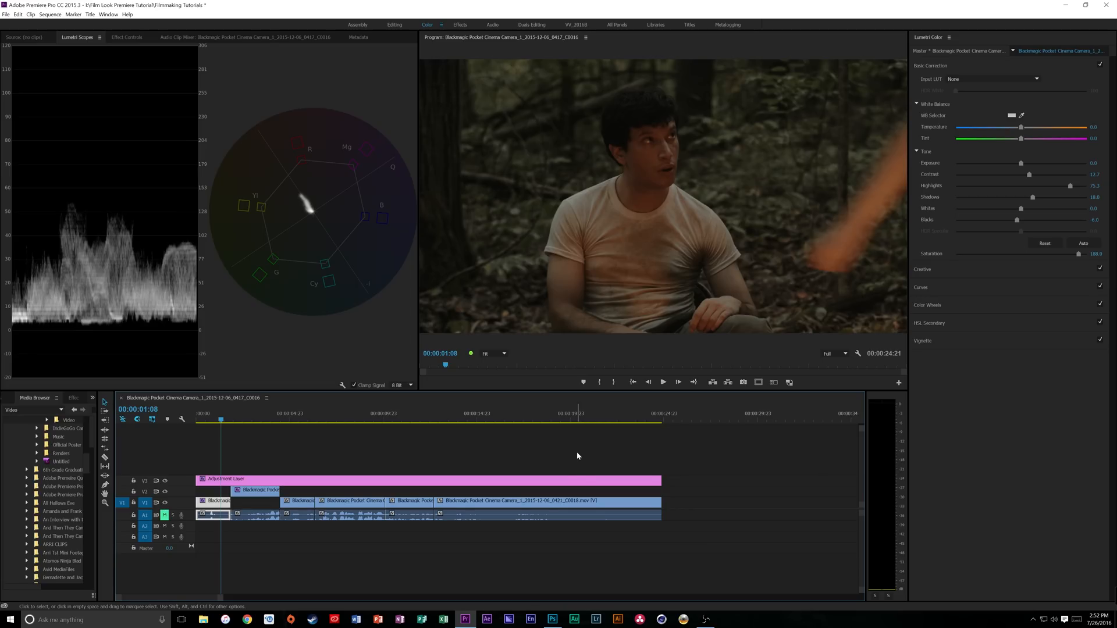
Step: Correct the fourth clip with highlights 100, contrast 16, exposure 0.1 and saturation 200, and play it back briefly
left_click_drag(226, 411, 364, 428)
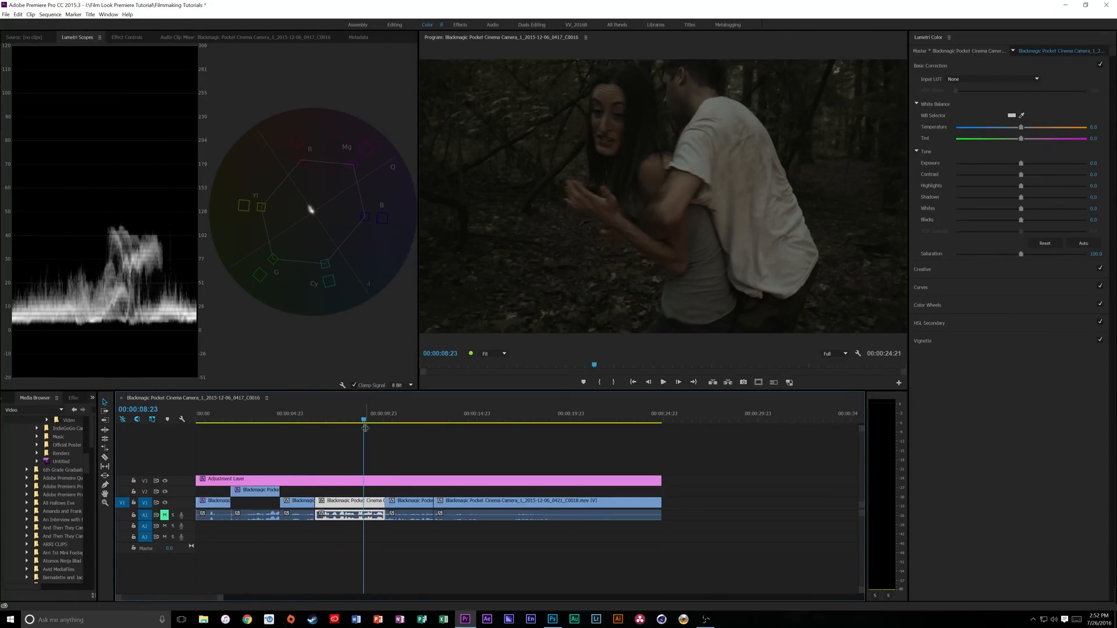
left_click_drag(1034, 185, 1088, 188)
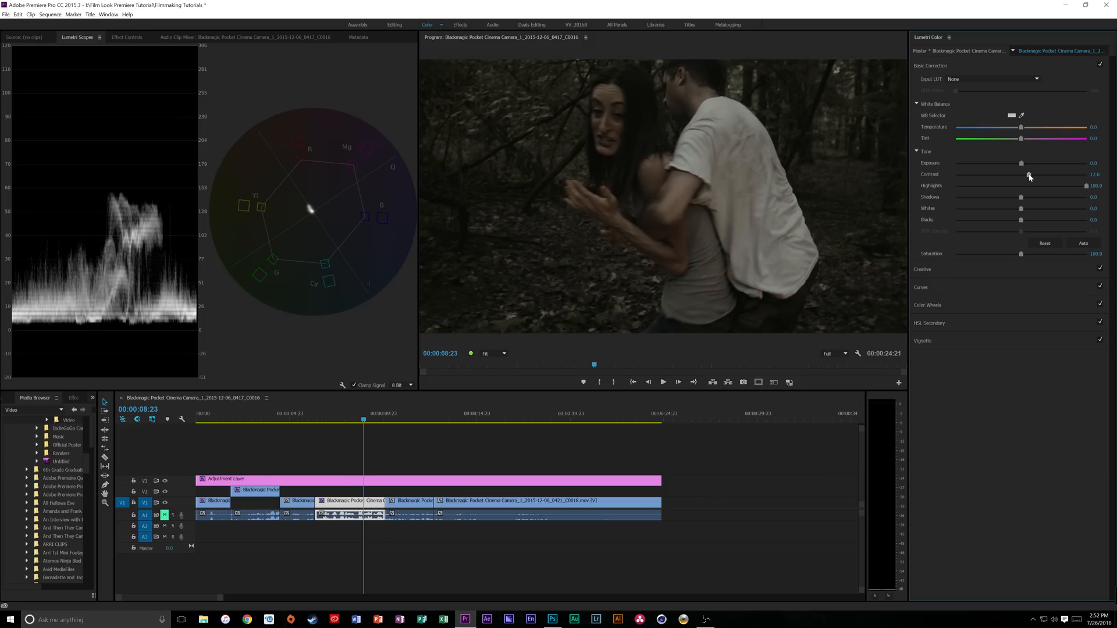
left_click_drag(1029, 176, 1023, 164)
left_click_drag(1057, 255, 1086, 254)
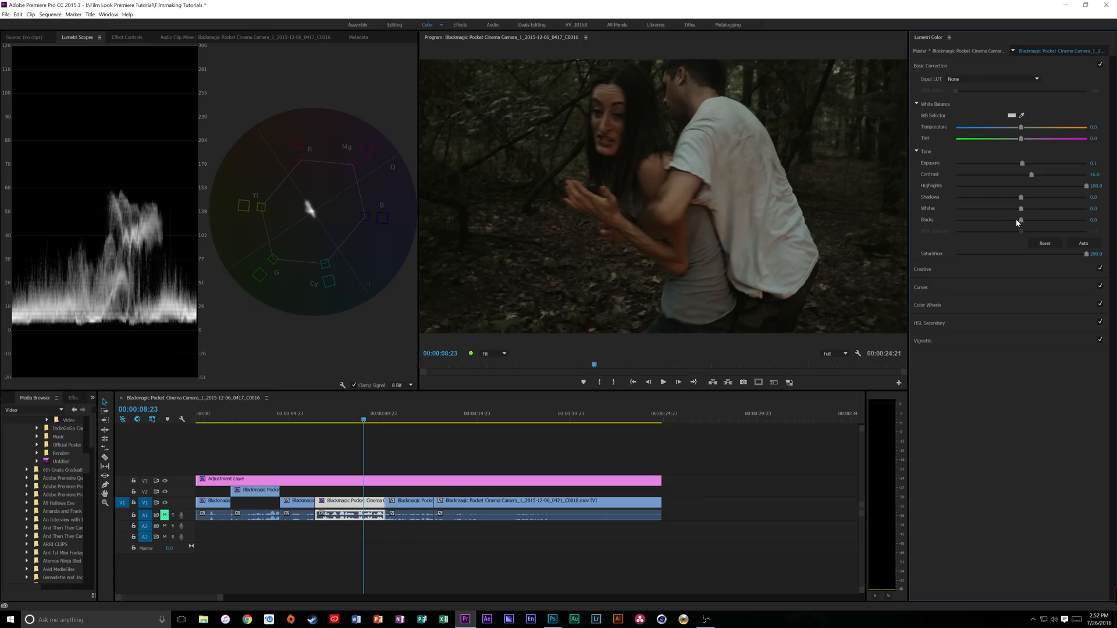
key("space")
key("space")
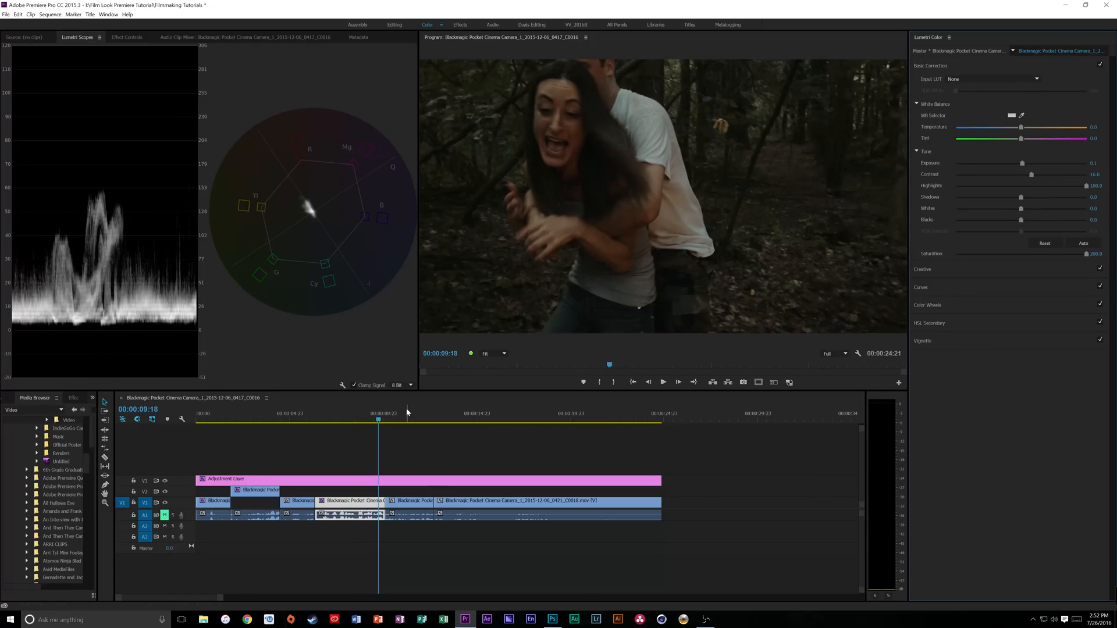
Step: Correct the last clip with exposure 0.2, contrast 26, highlights 78 and maximum saturation, and scrub back through the sequence to the first clip
left_click_drag(406, 407, 482, 406)
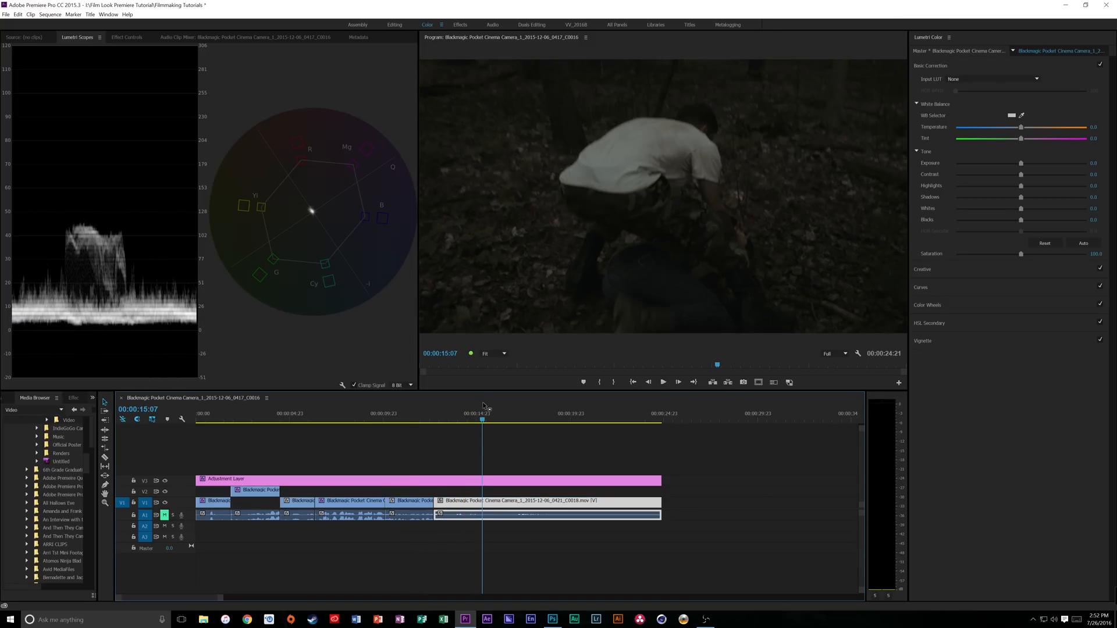
left_click_drag(1021, 164, 1072, 185)
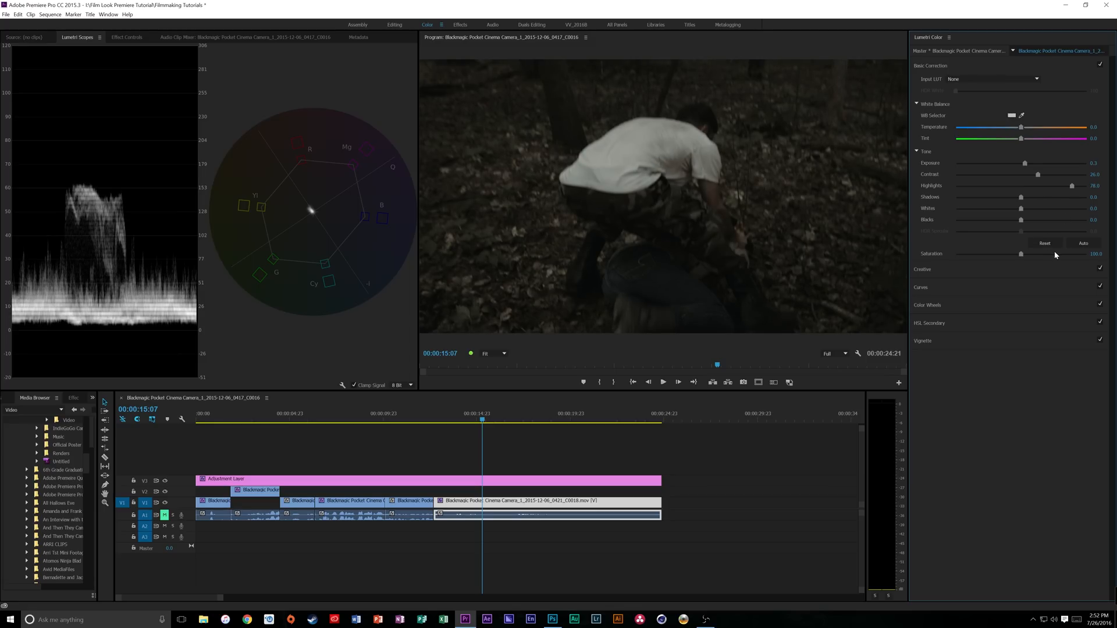
left_click_drag(1054, 254, 1112, 251)
left_click_drag(502, 418, 217, 421)
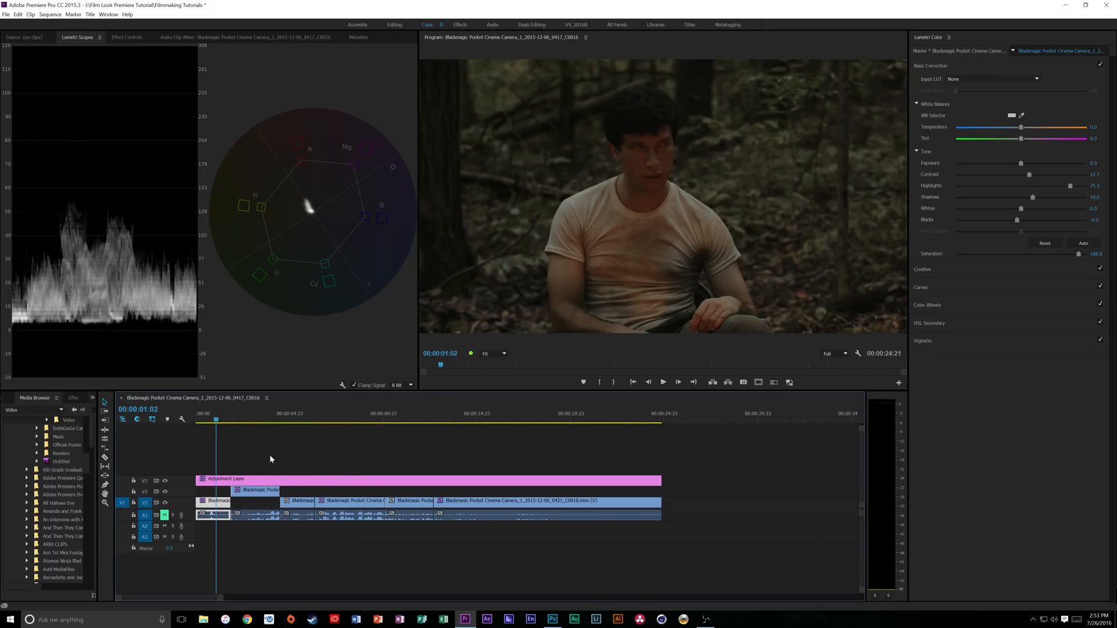